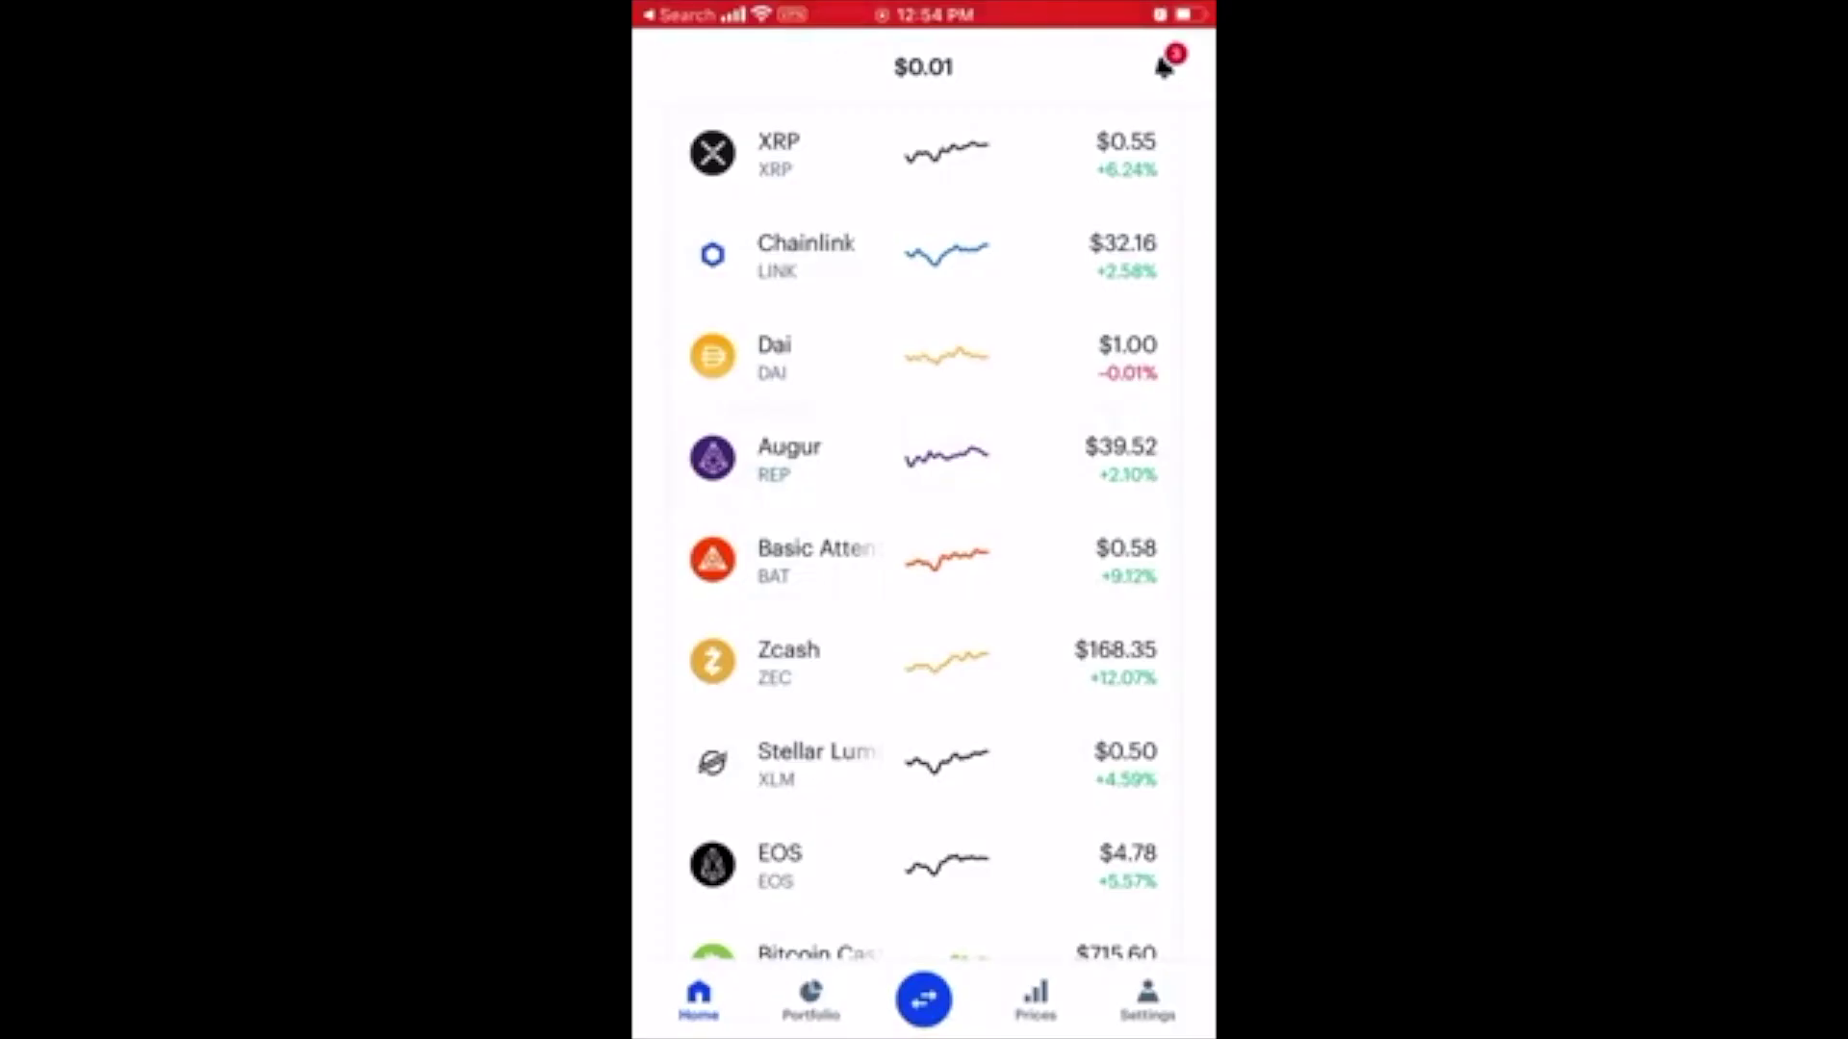
Step: Leave the Gate.io login notice for the Coinbase home screen showing a $0.01 portfolio balance
click(699, 1001)
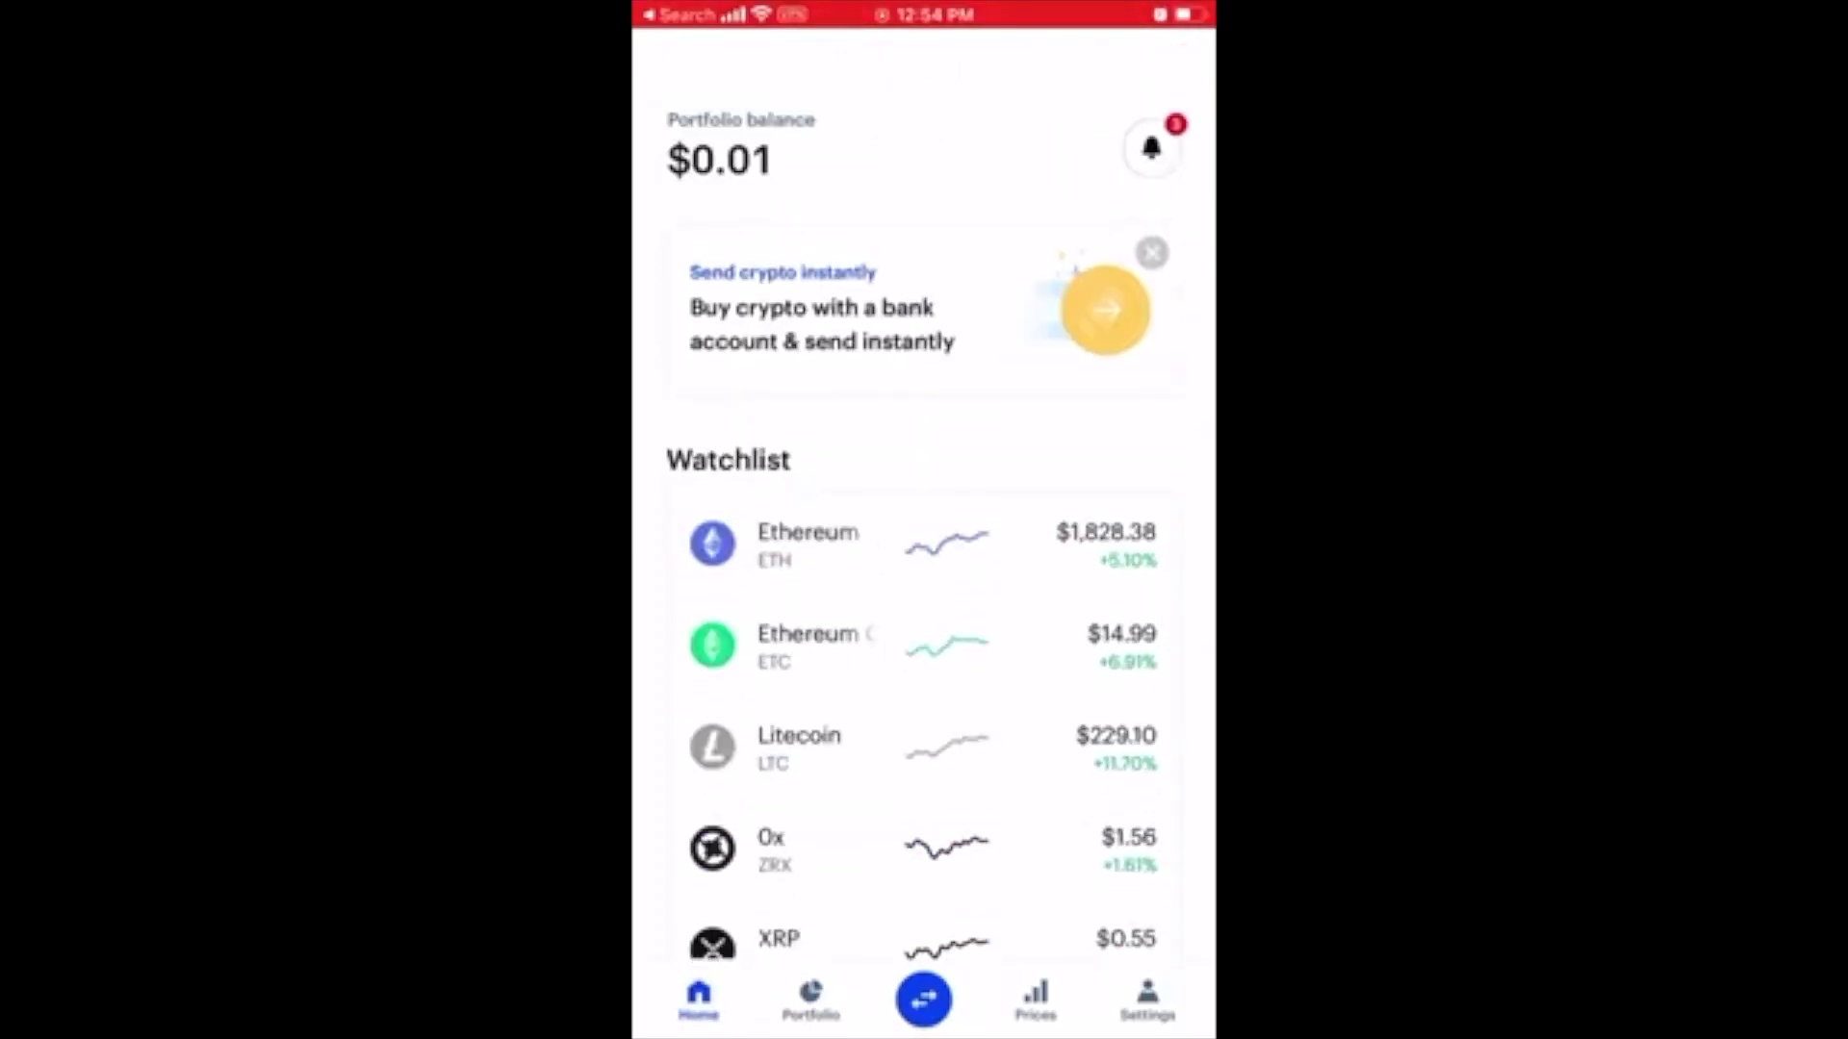
Step: Enter a one-time $20 Bitcoin buy paid from the Chase bank account and preview the order
click(923, 1000)
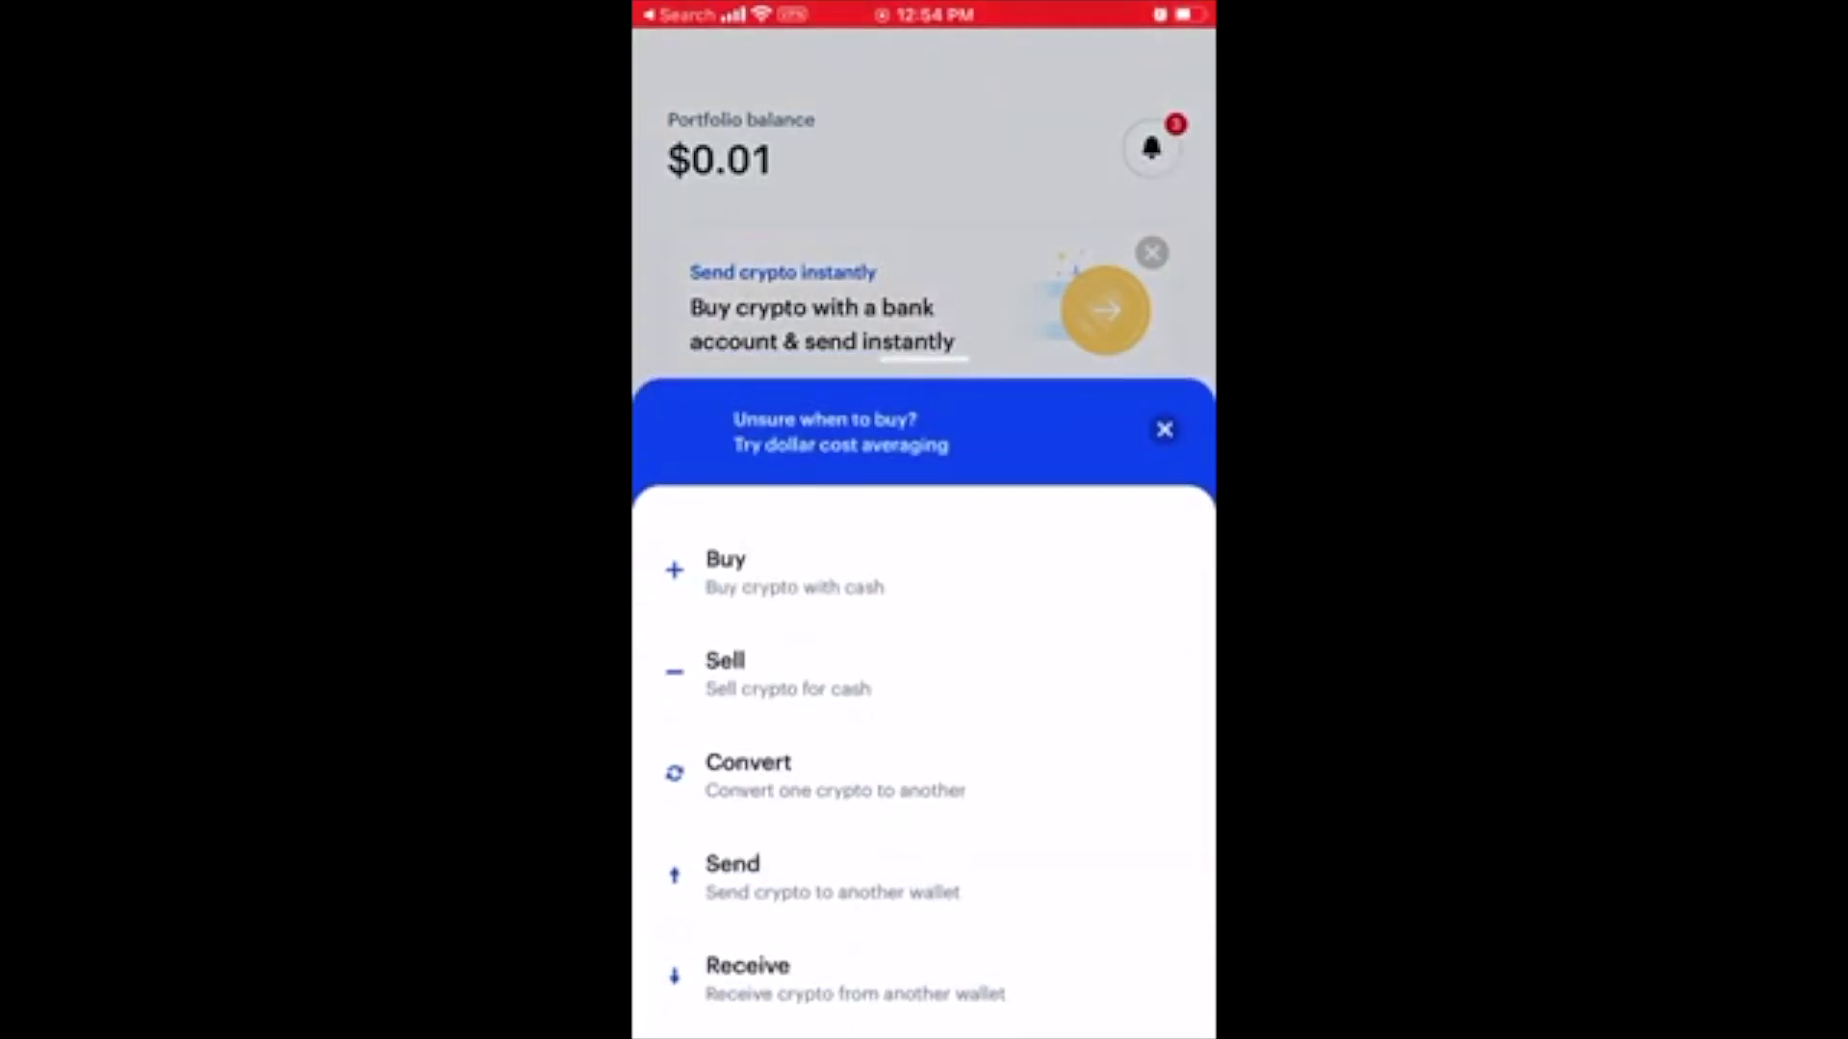
click(725, 570)
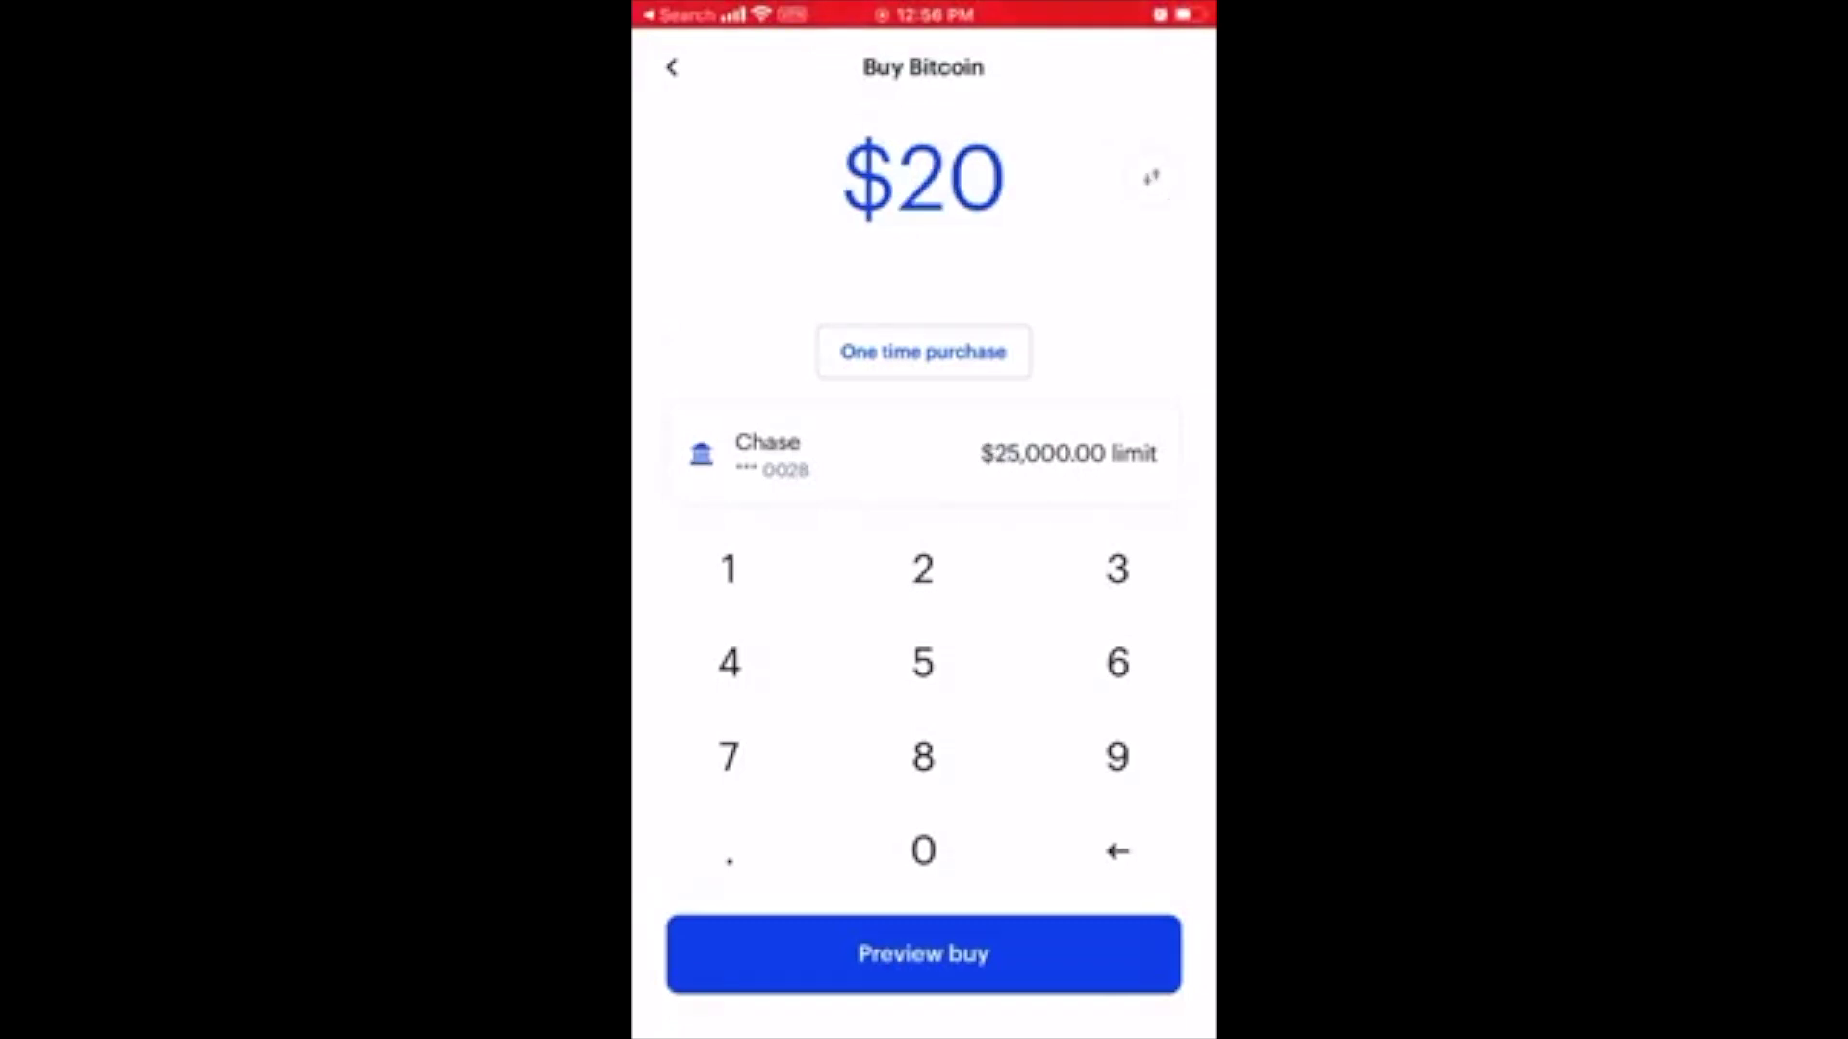
click(923, 954)
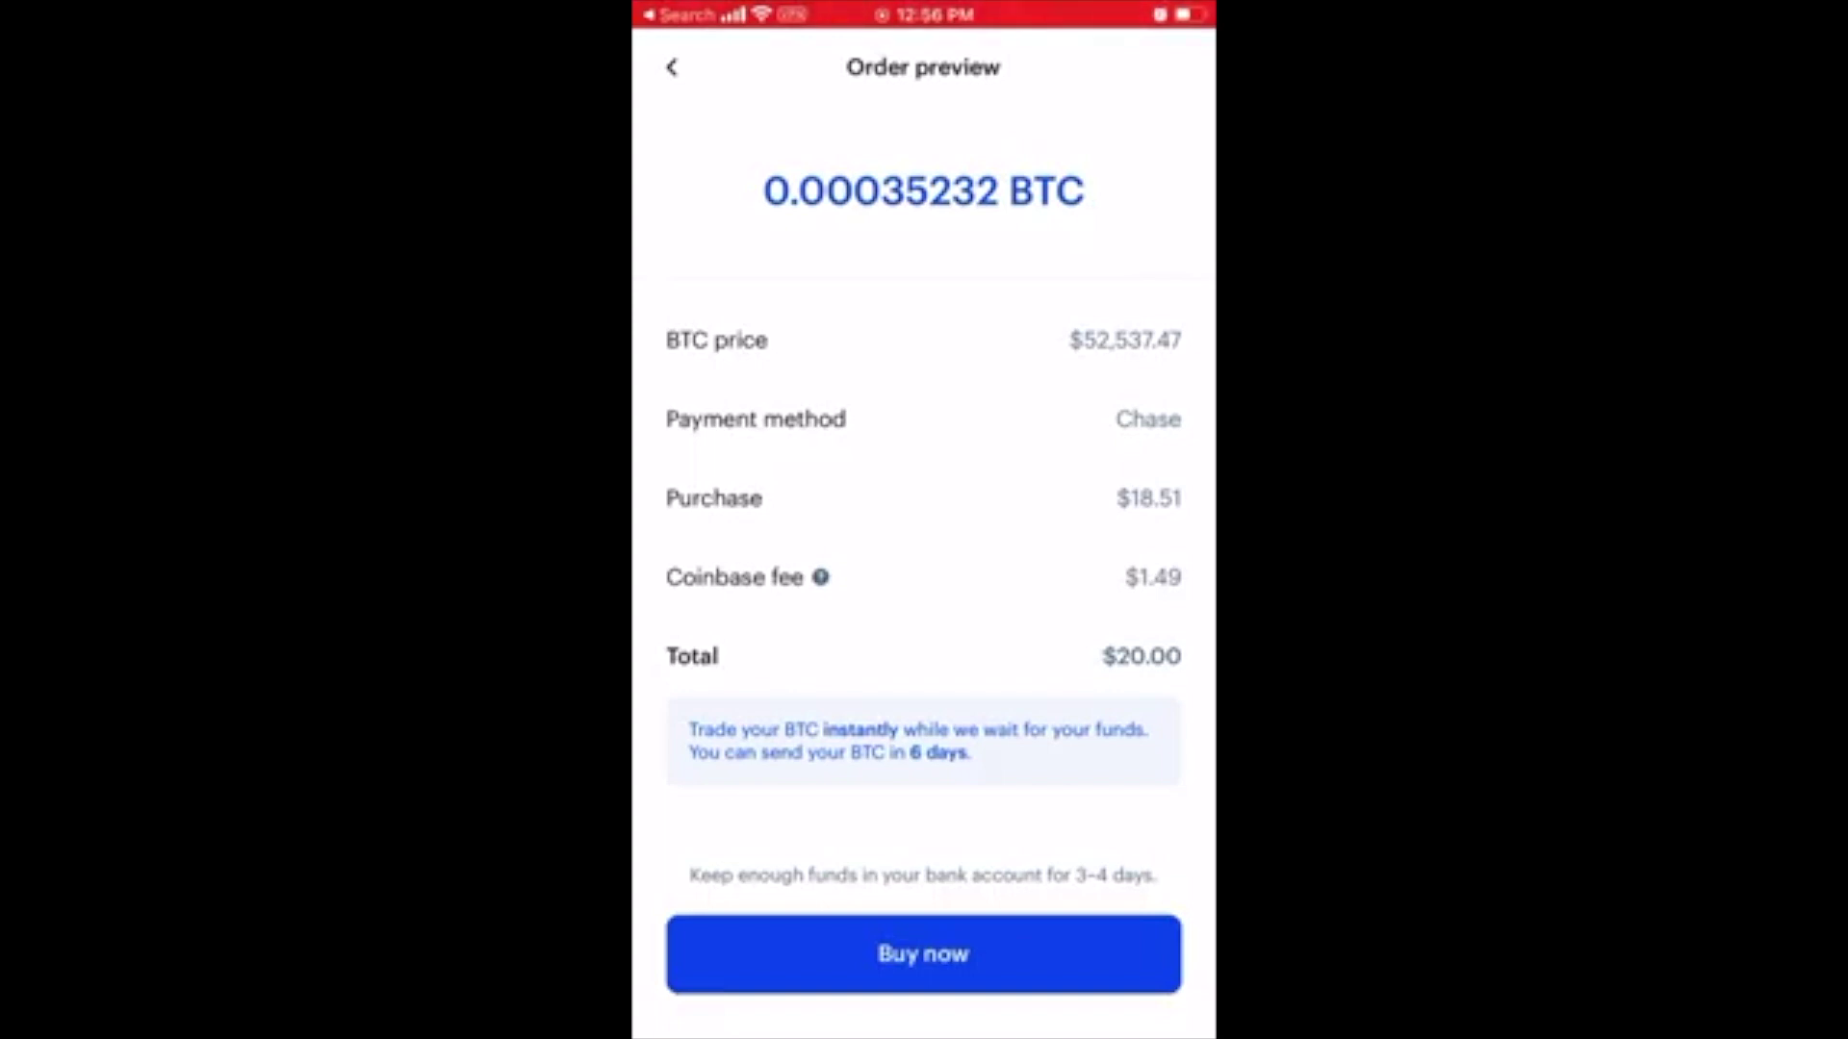
Step: Return from the 0.00035232 BTC order preview to the $20 Buy Bitcoin screen to change payment
click(672, 67)
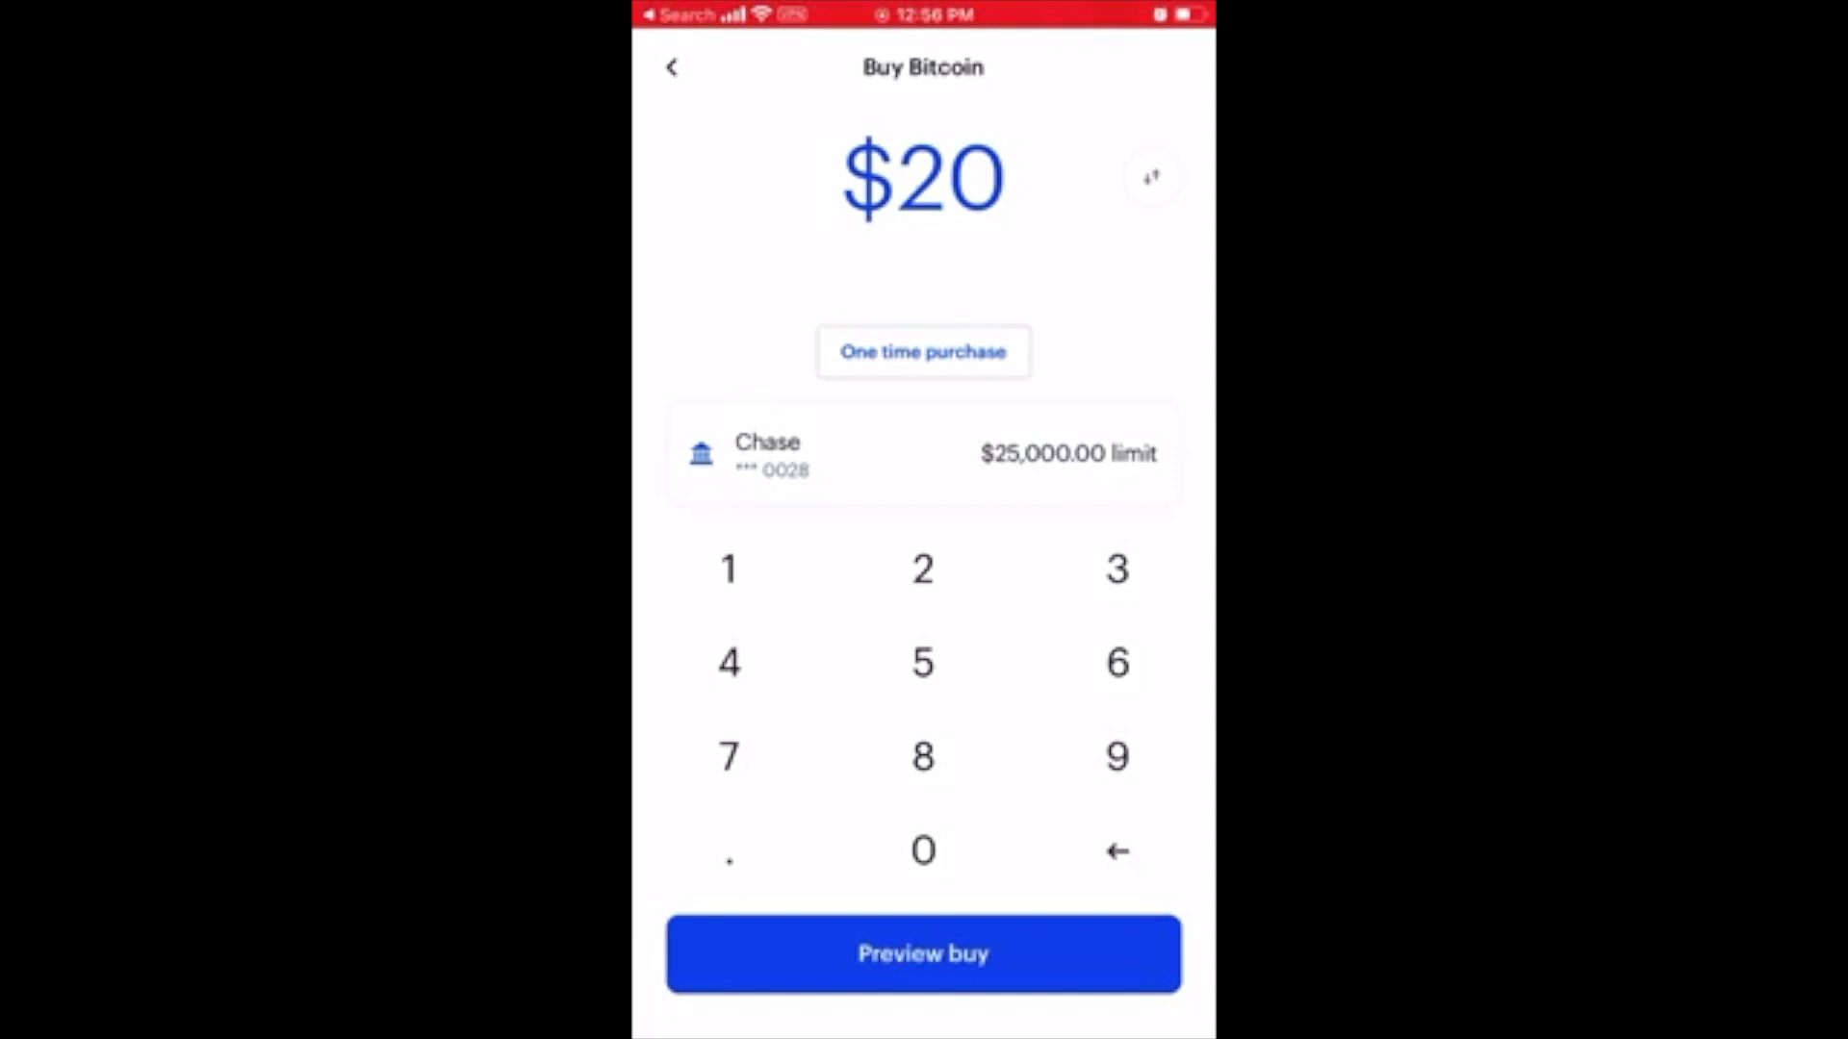
Step: Pay the $20 order with the Chase debit card and preview it at 0.00035237 BTC
click(924, 453)
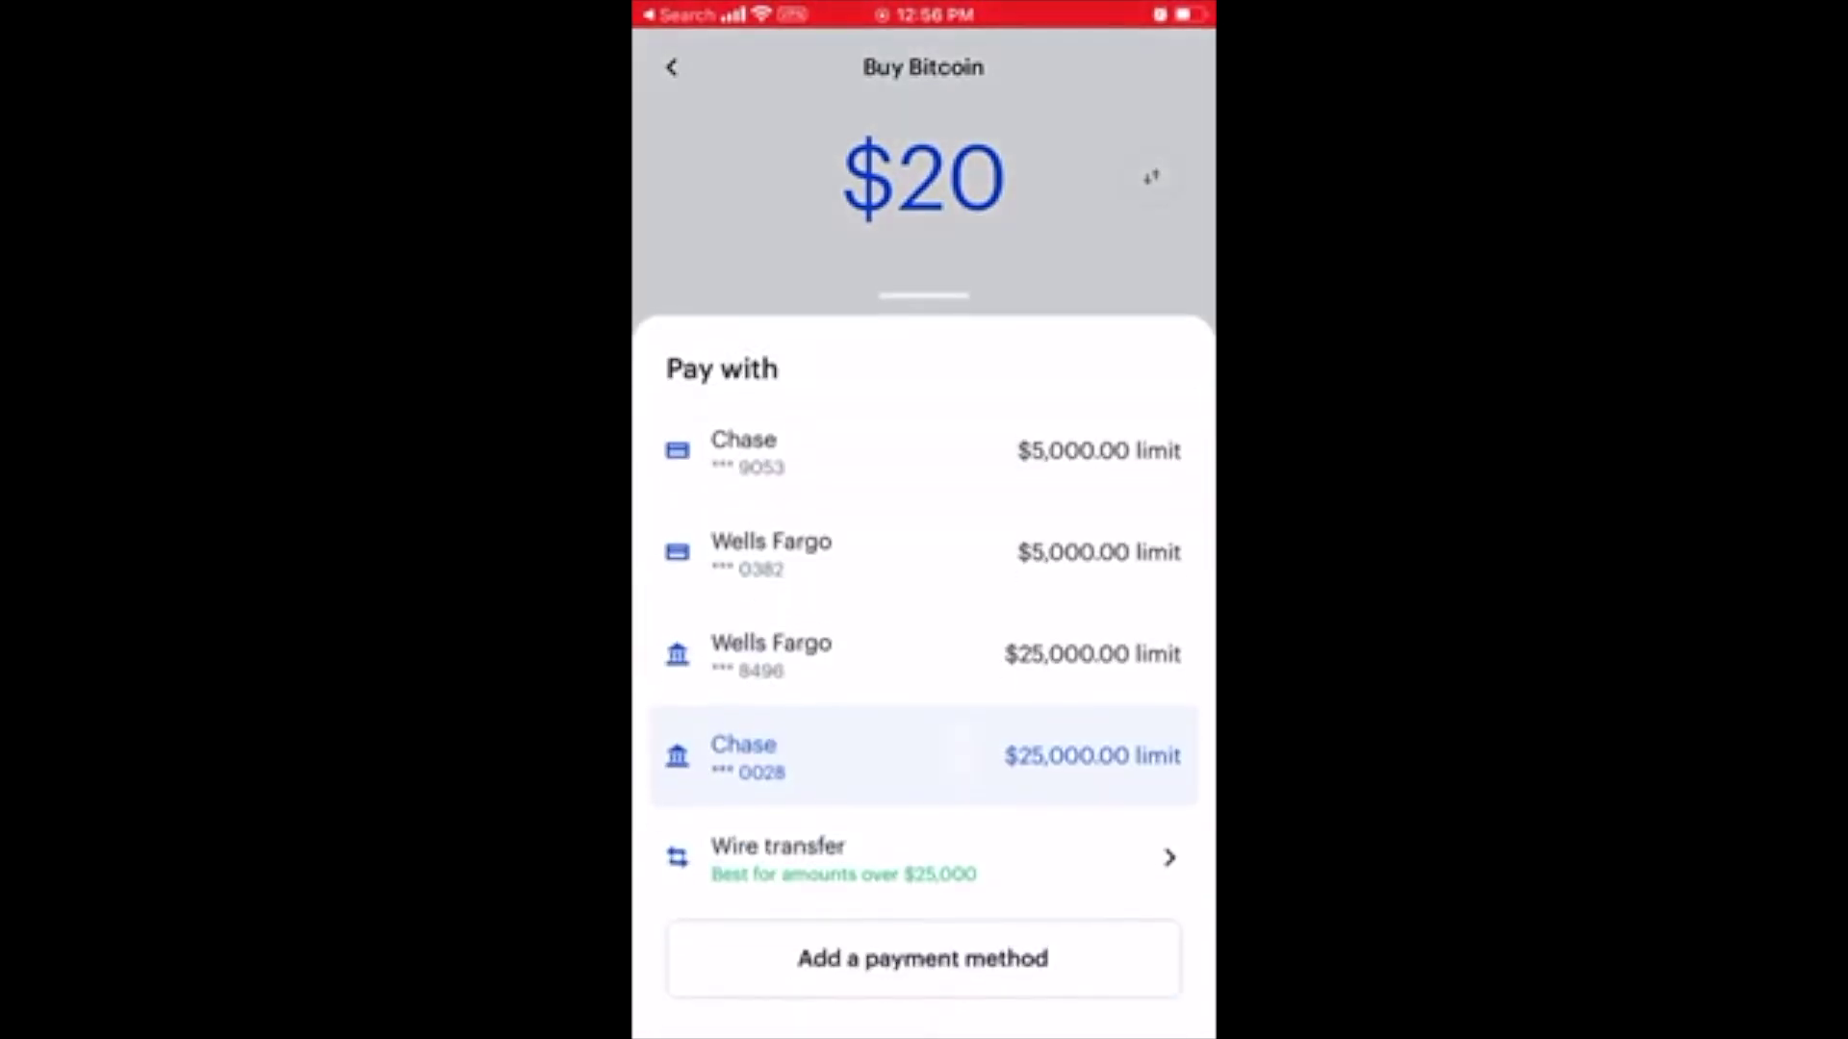
click(924, 480)
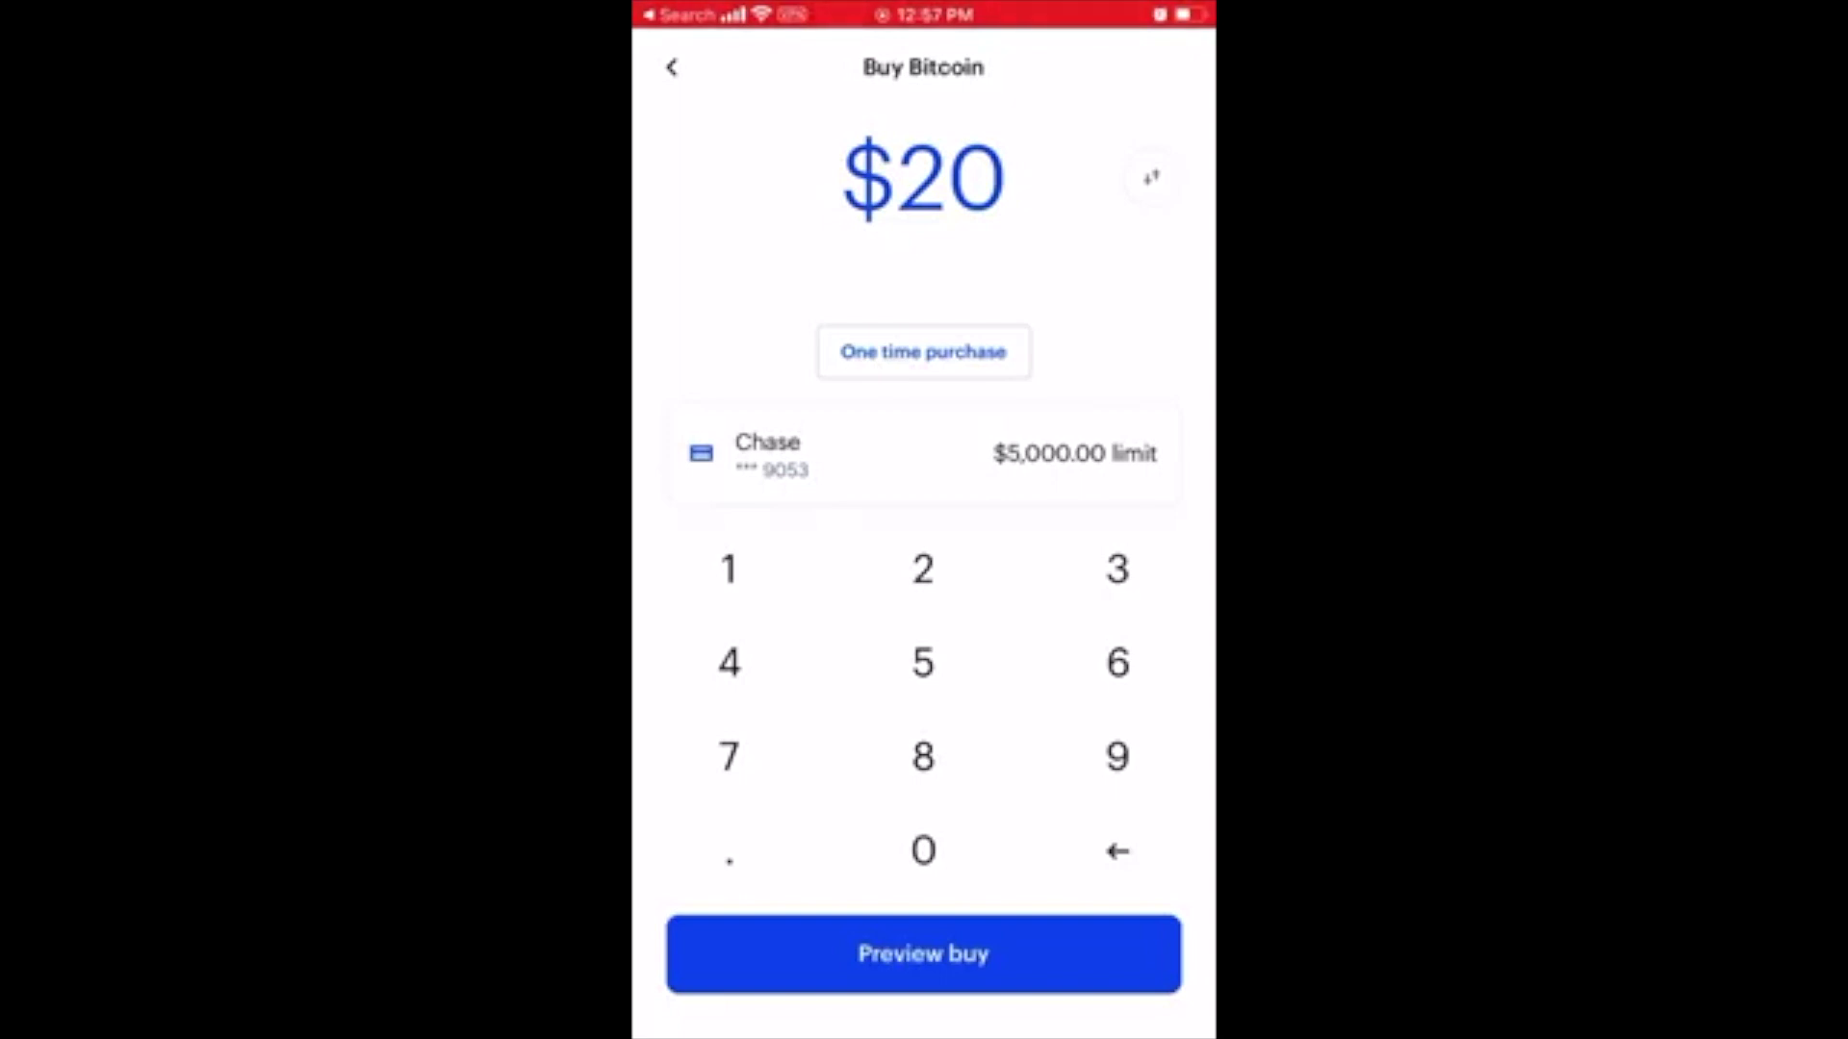
click(923, 953)
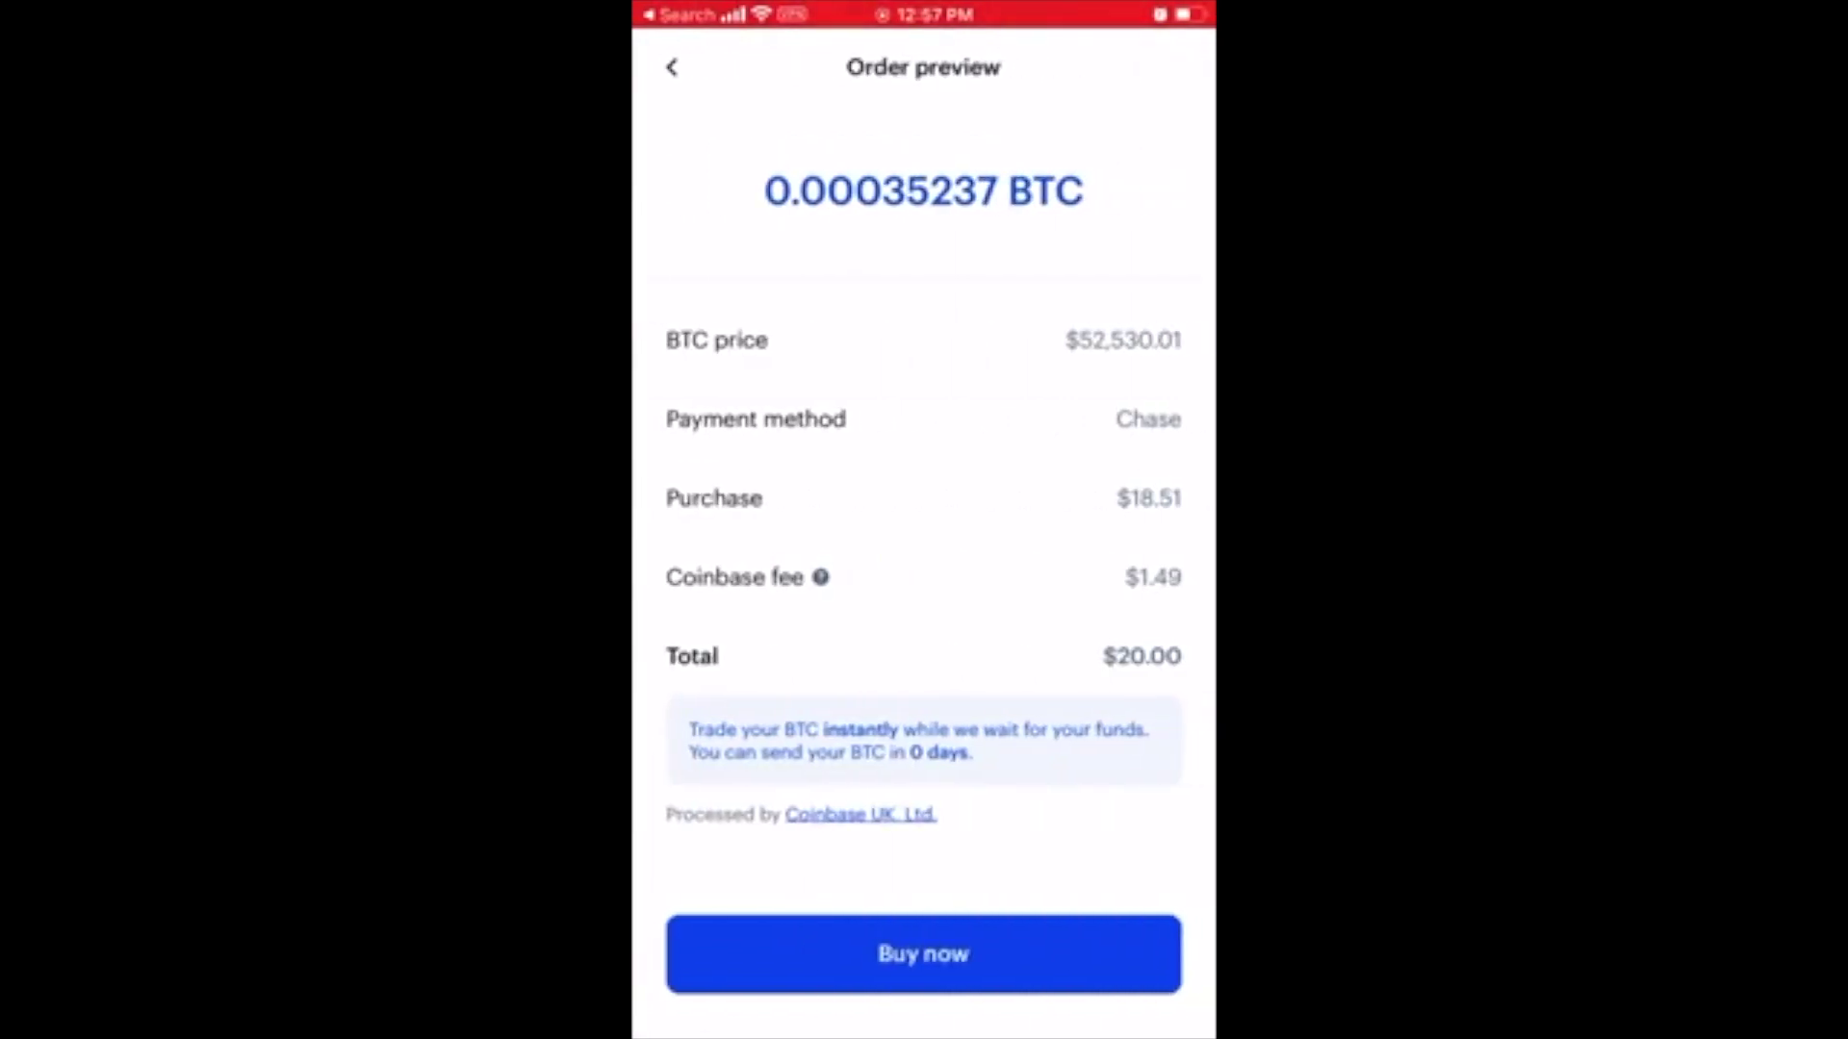
Step: Buy 0.00035237 BTC and view the Bitcoin account's $18.41 balance
click(923, 954)
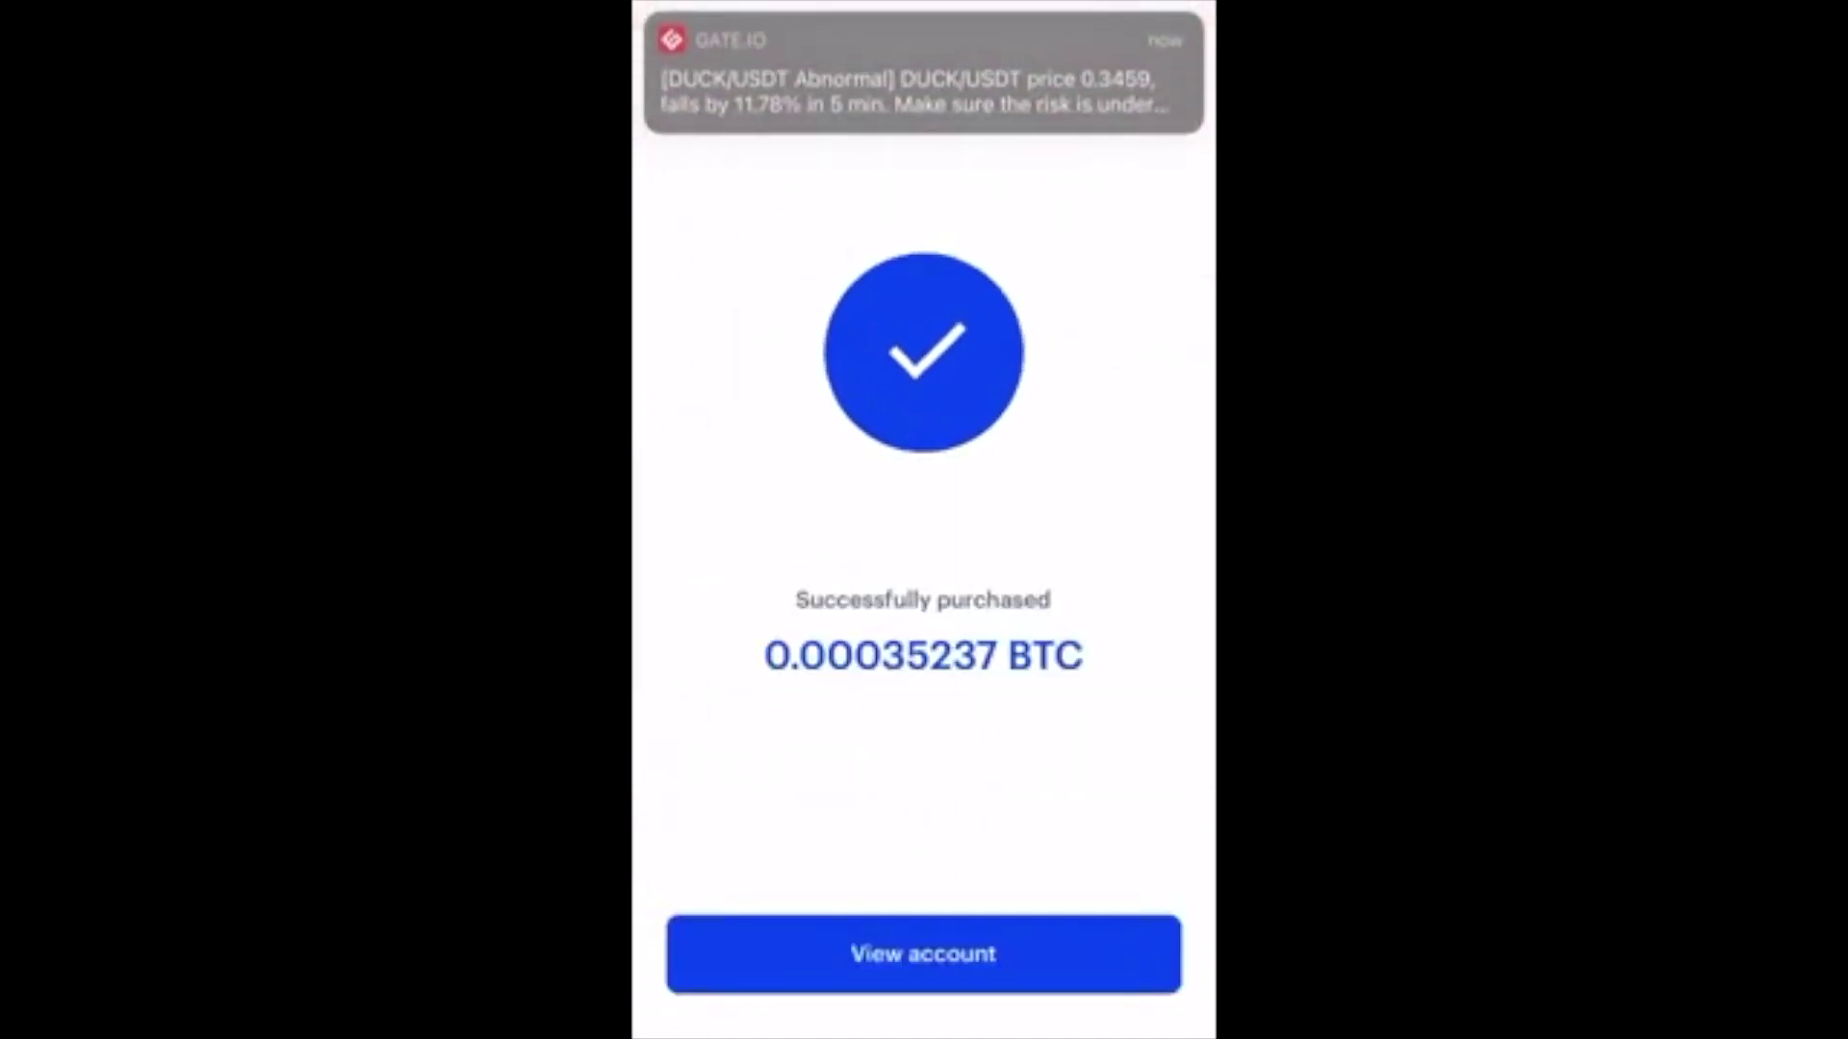
click(924, 953)
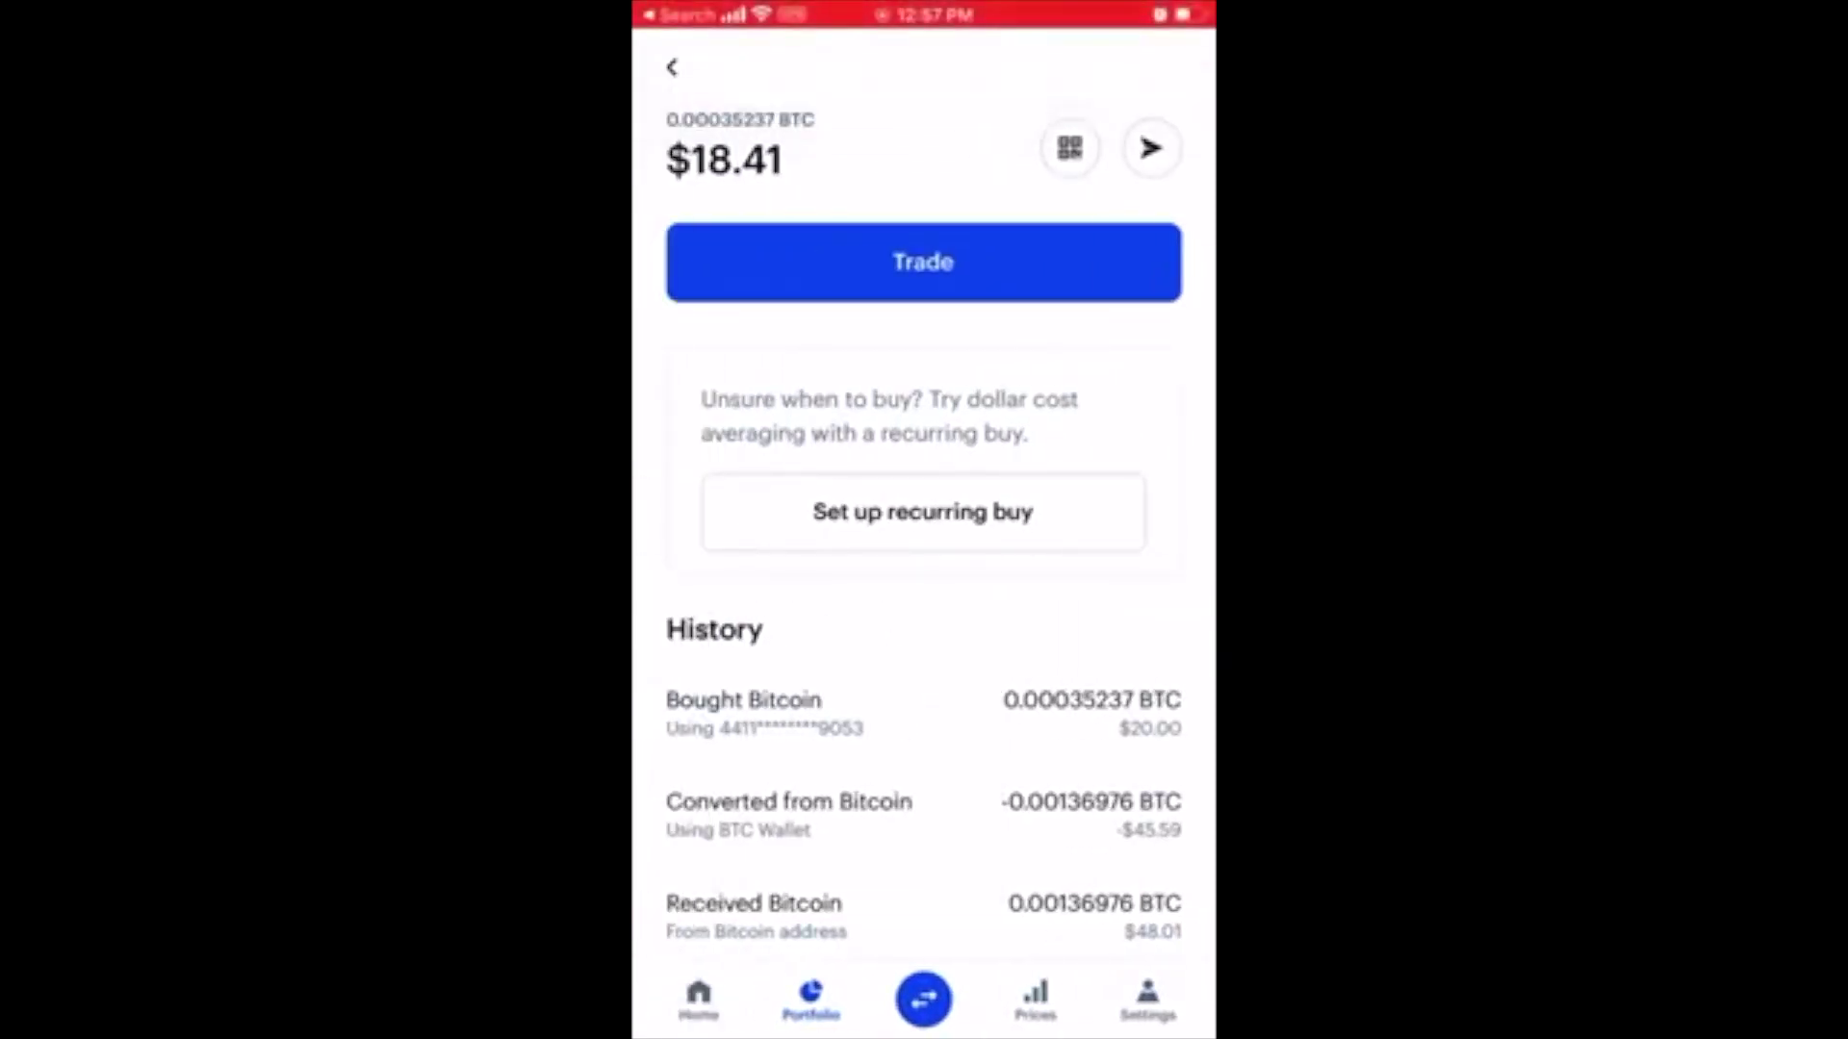
Step: Send Bitcoin to the pasted Gate.io BTC deposit address and preview the $16.36 send
click(924, 261)
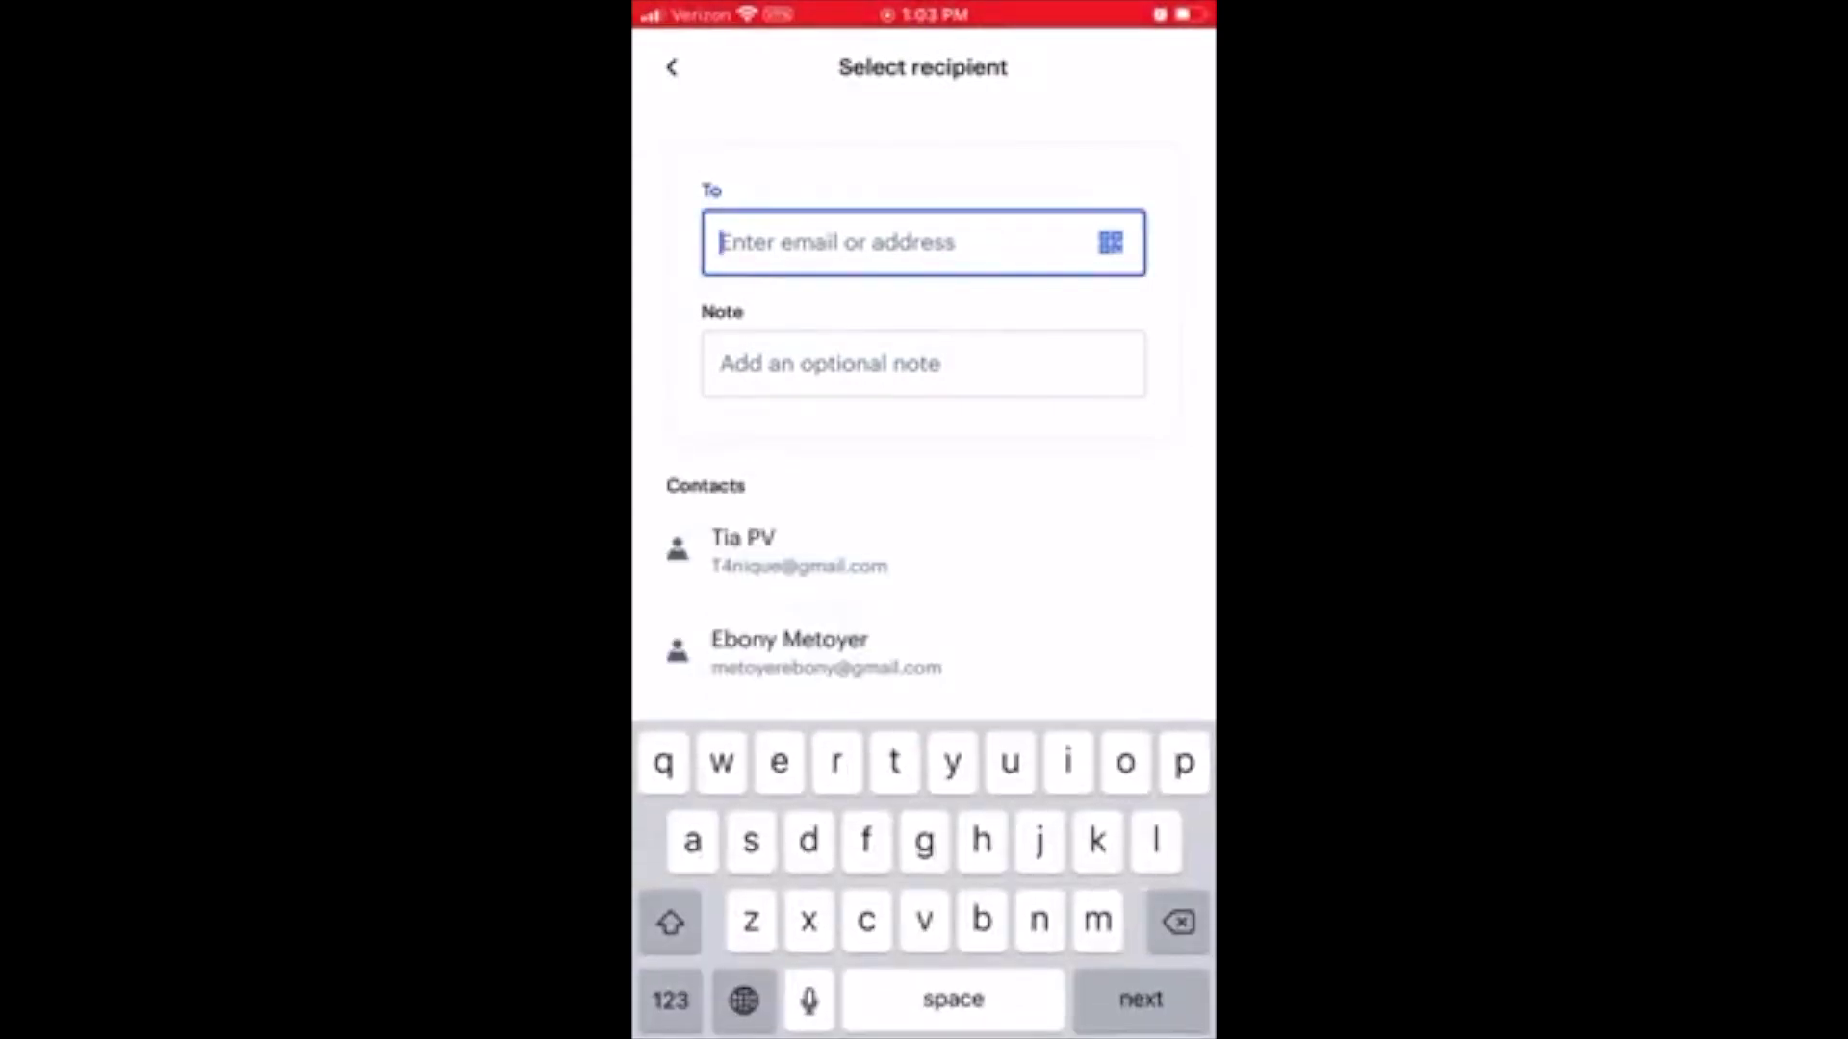
click(722, 243)
click(721, 178)
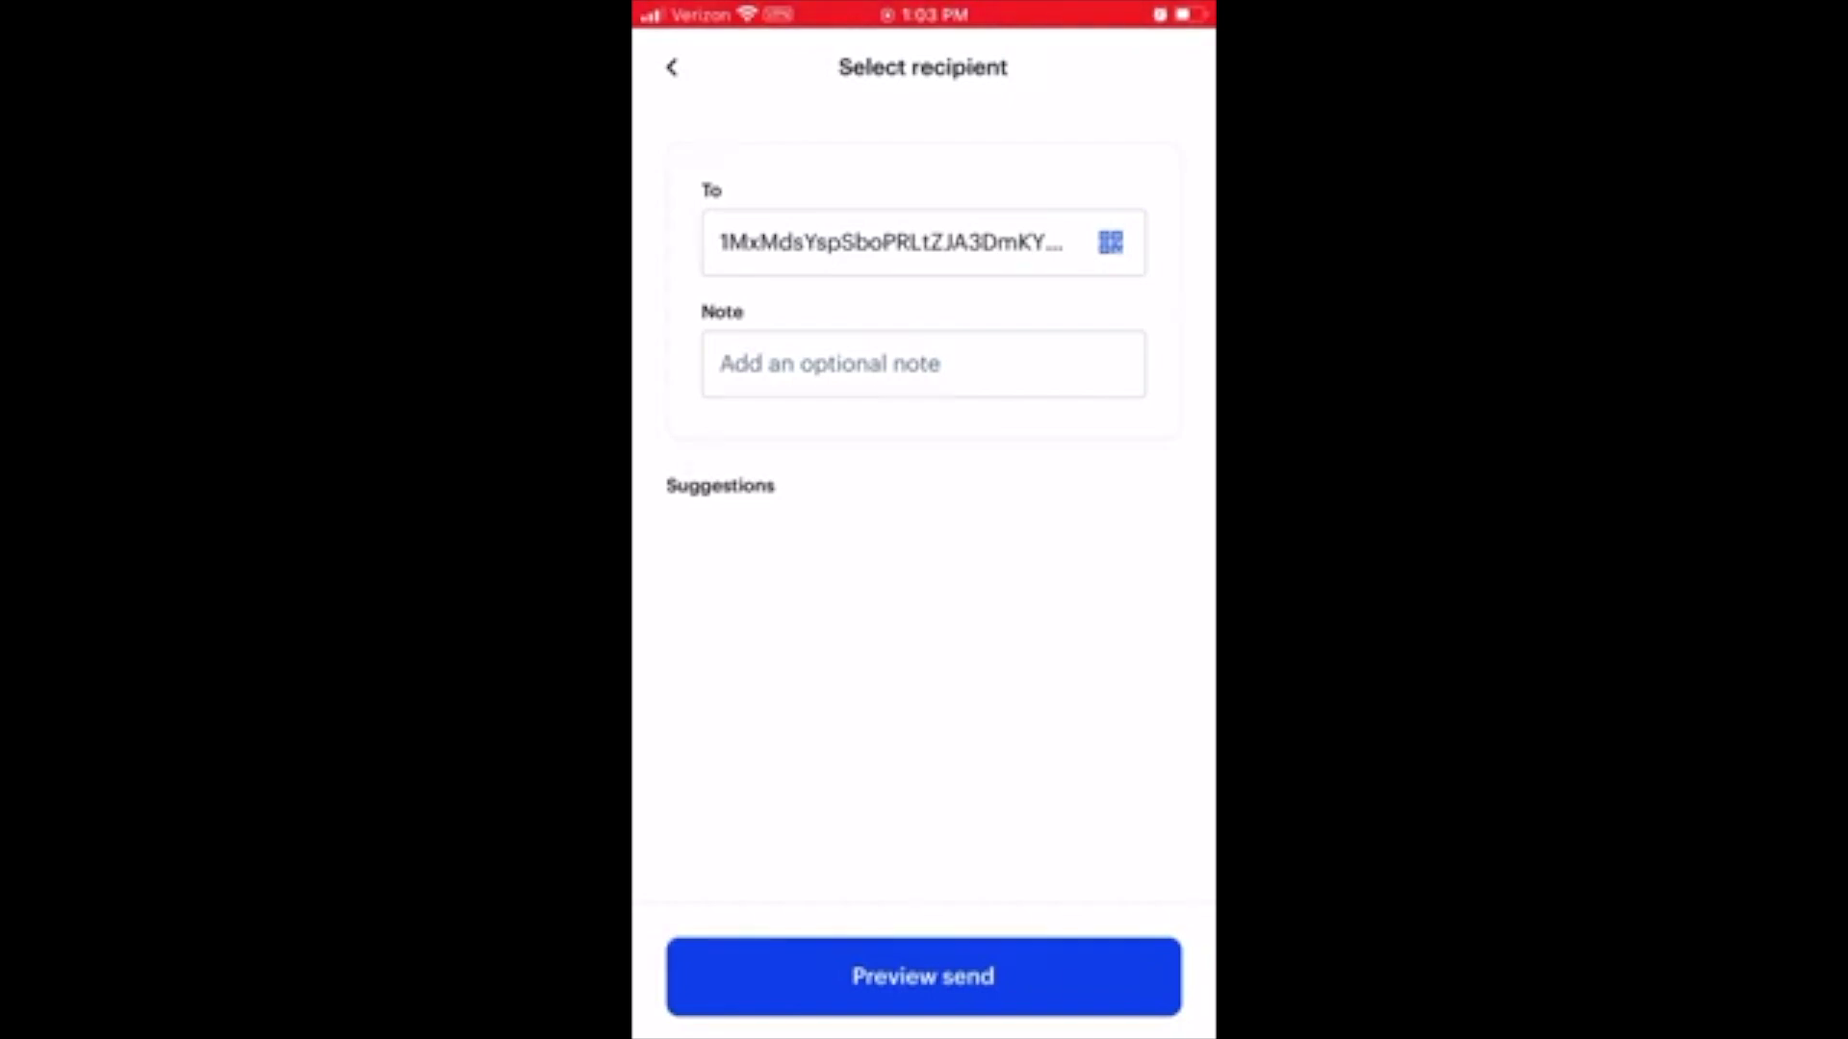
click(923, 976)
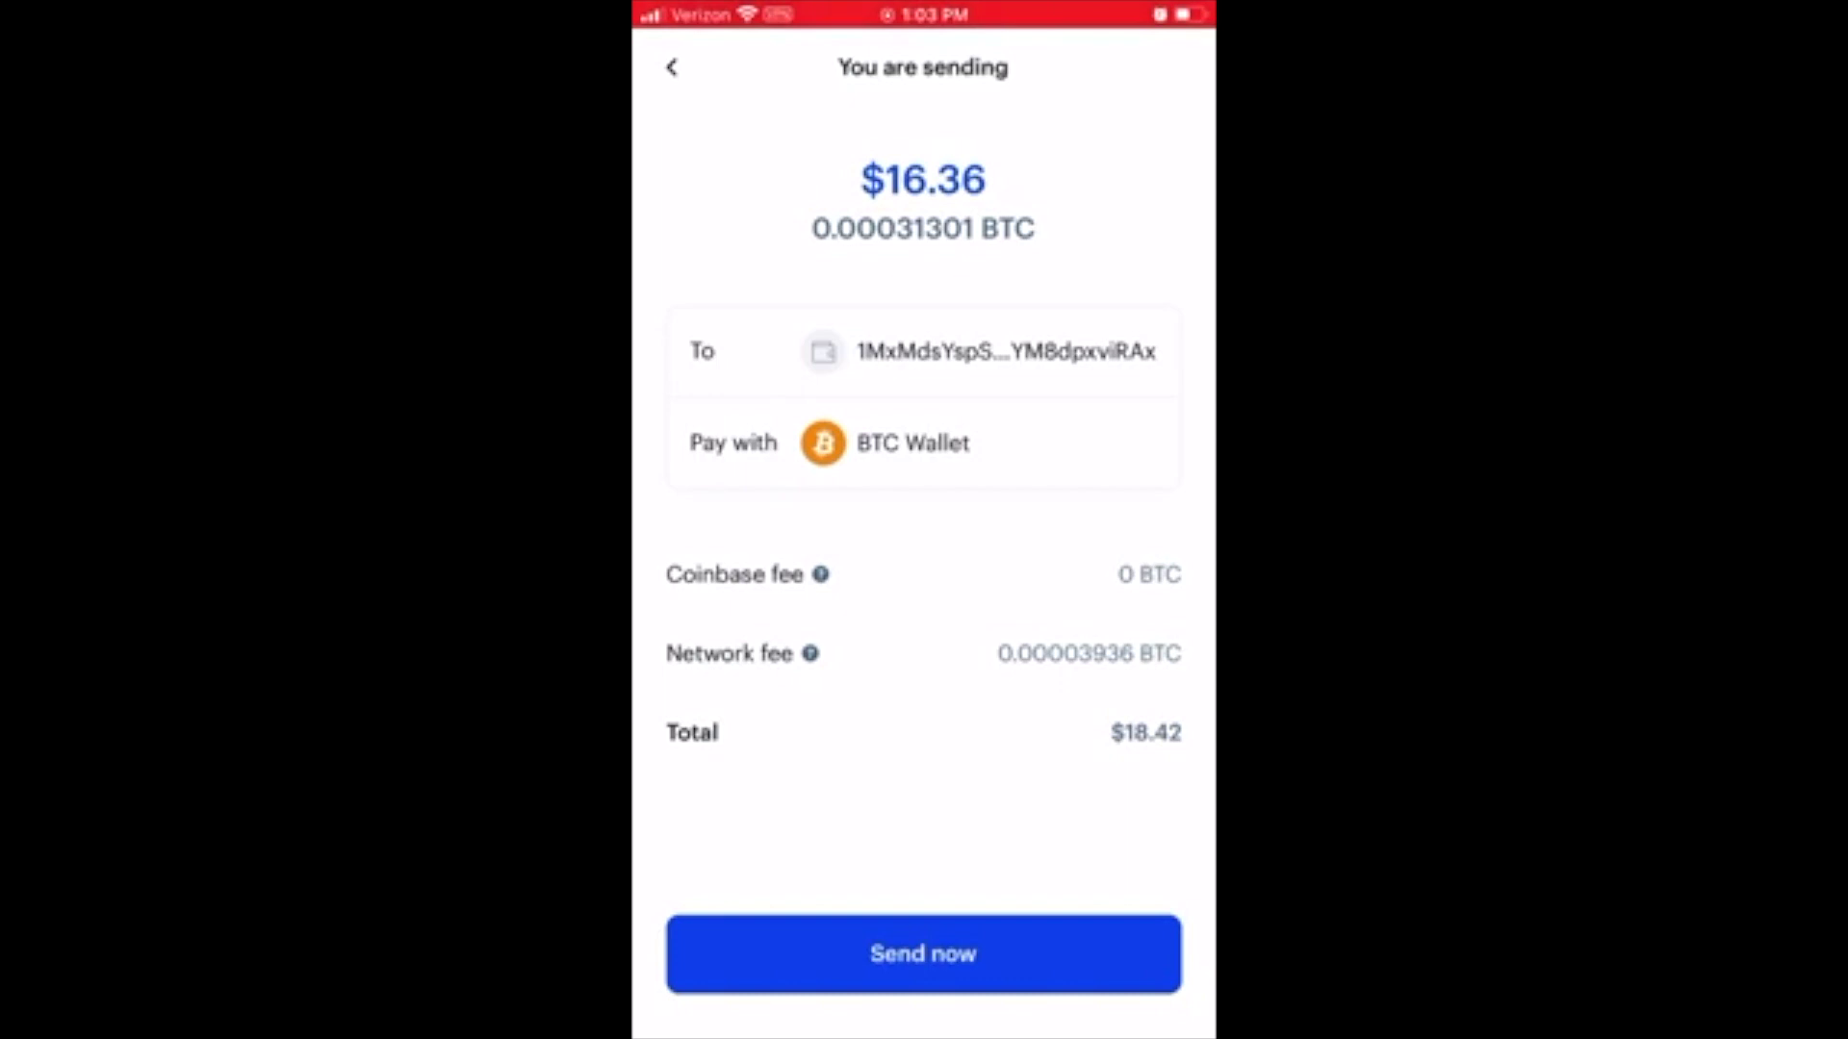
Step: Confirm sending 0.00031301 BTC, then search the phone for the Authenticator app to get the 2-step code
click(923, 954)
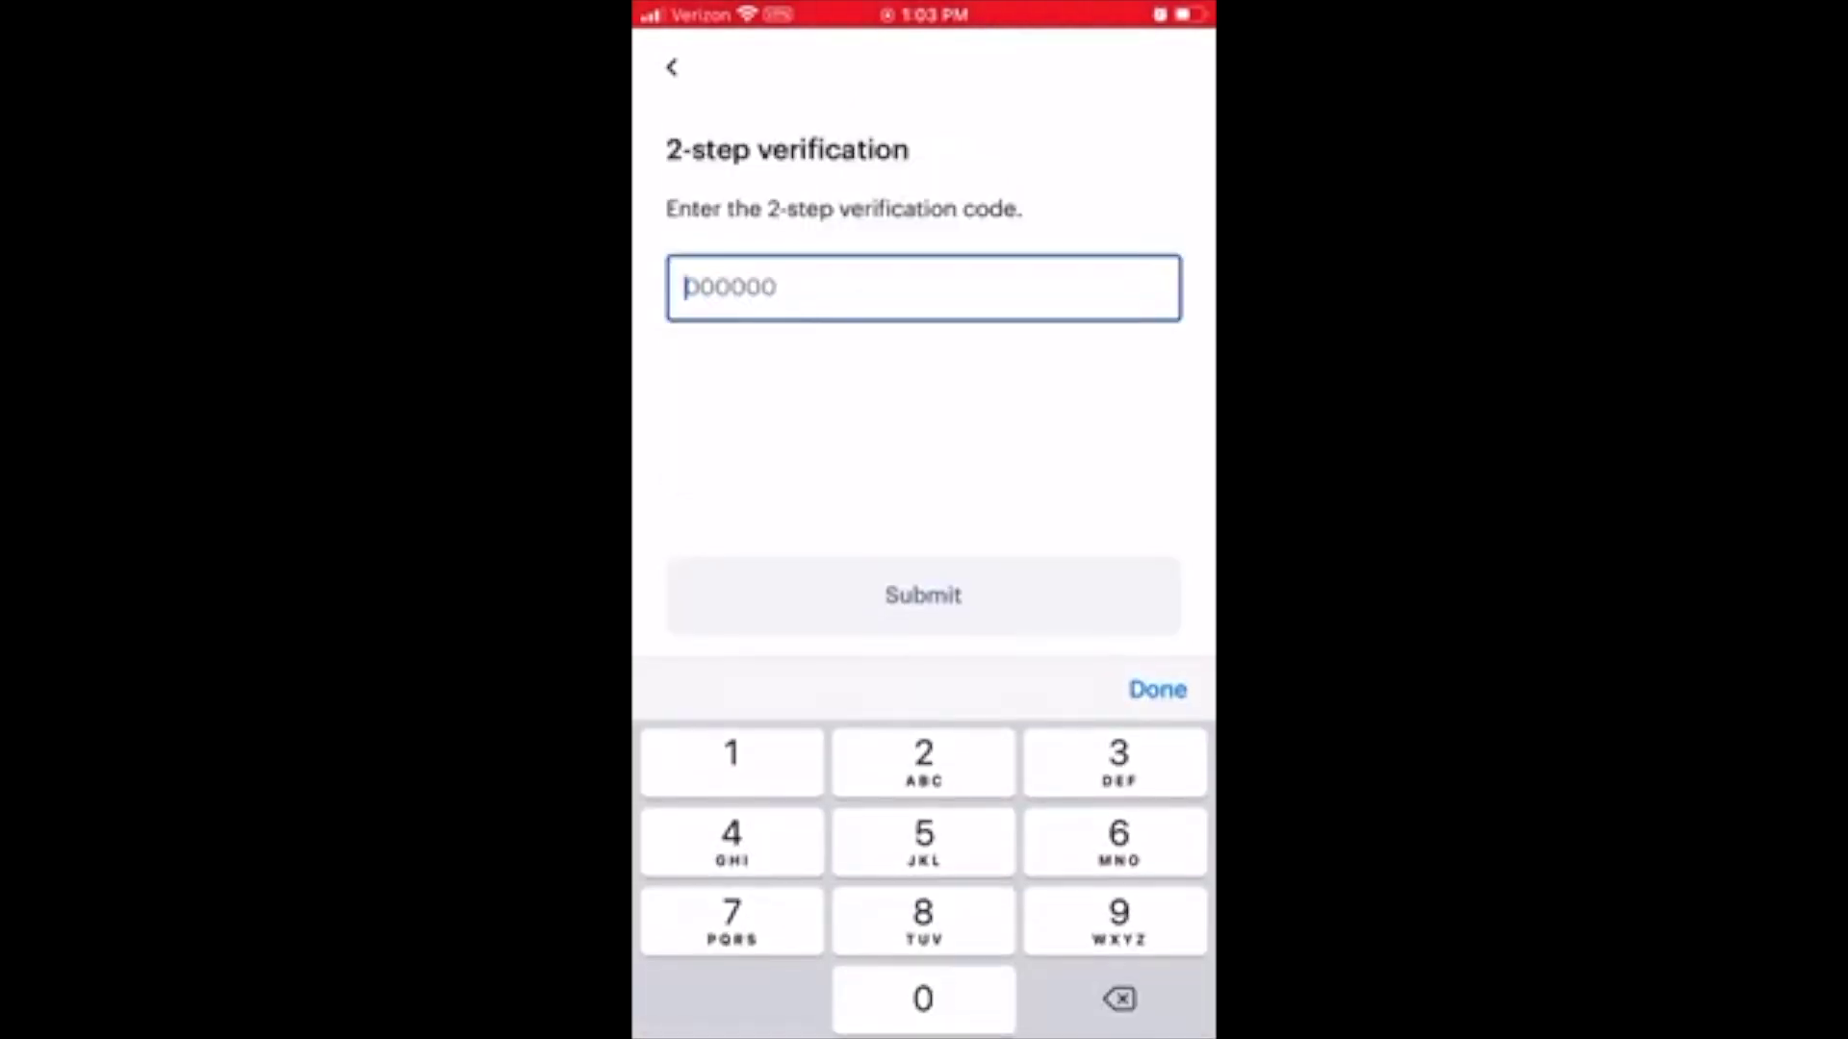
key(super)
drag(924, 385, 924, 673)
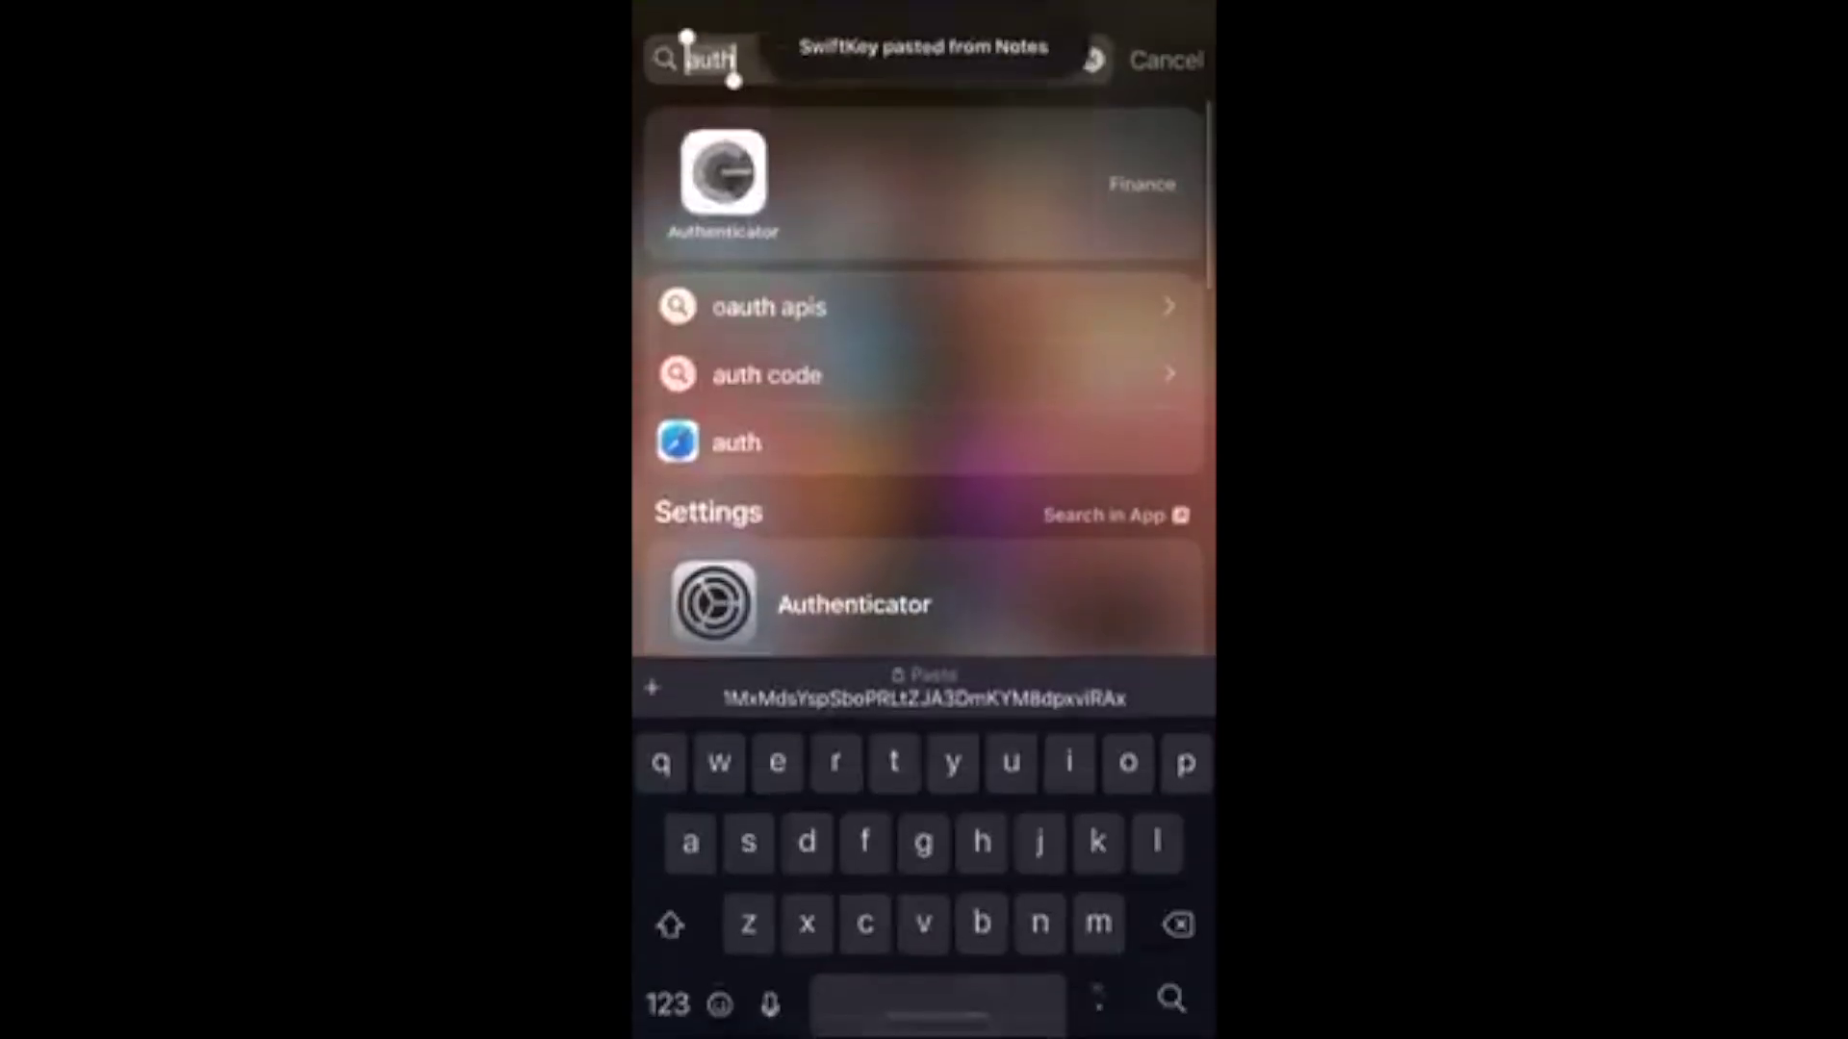
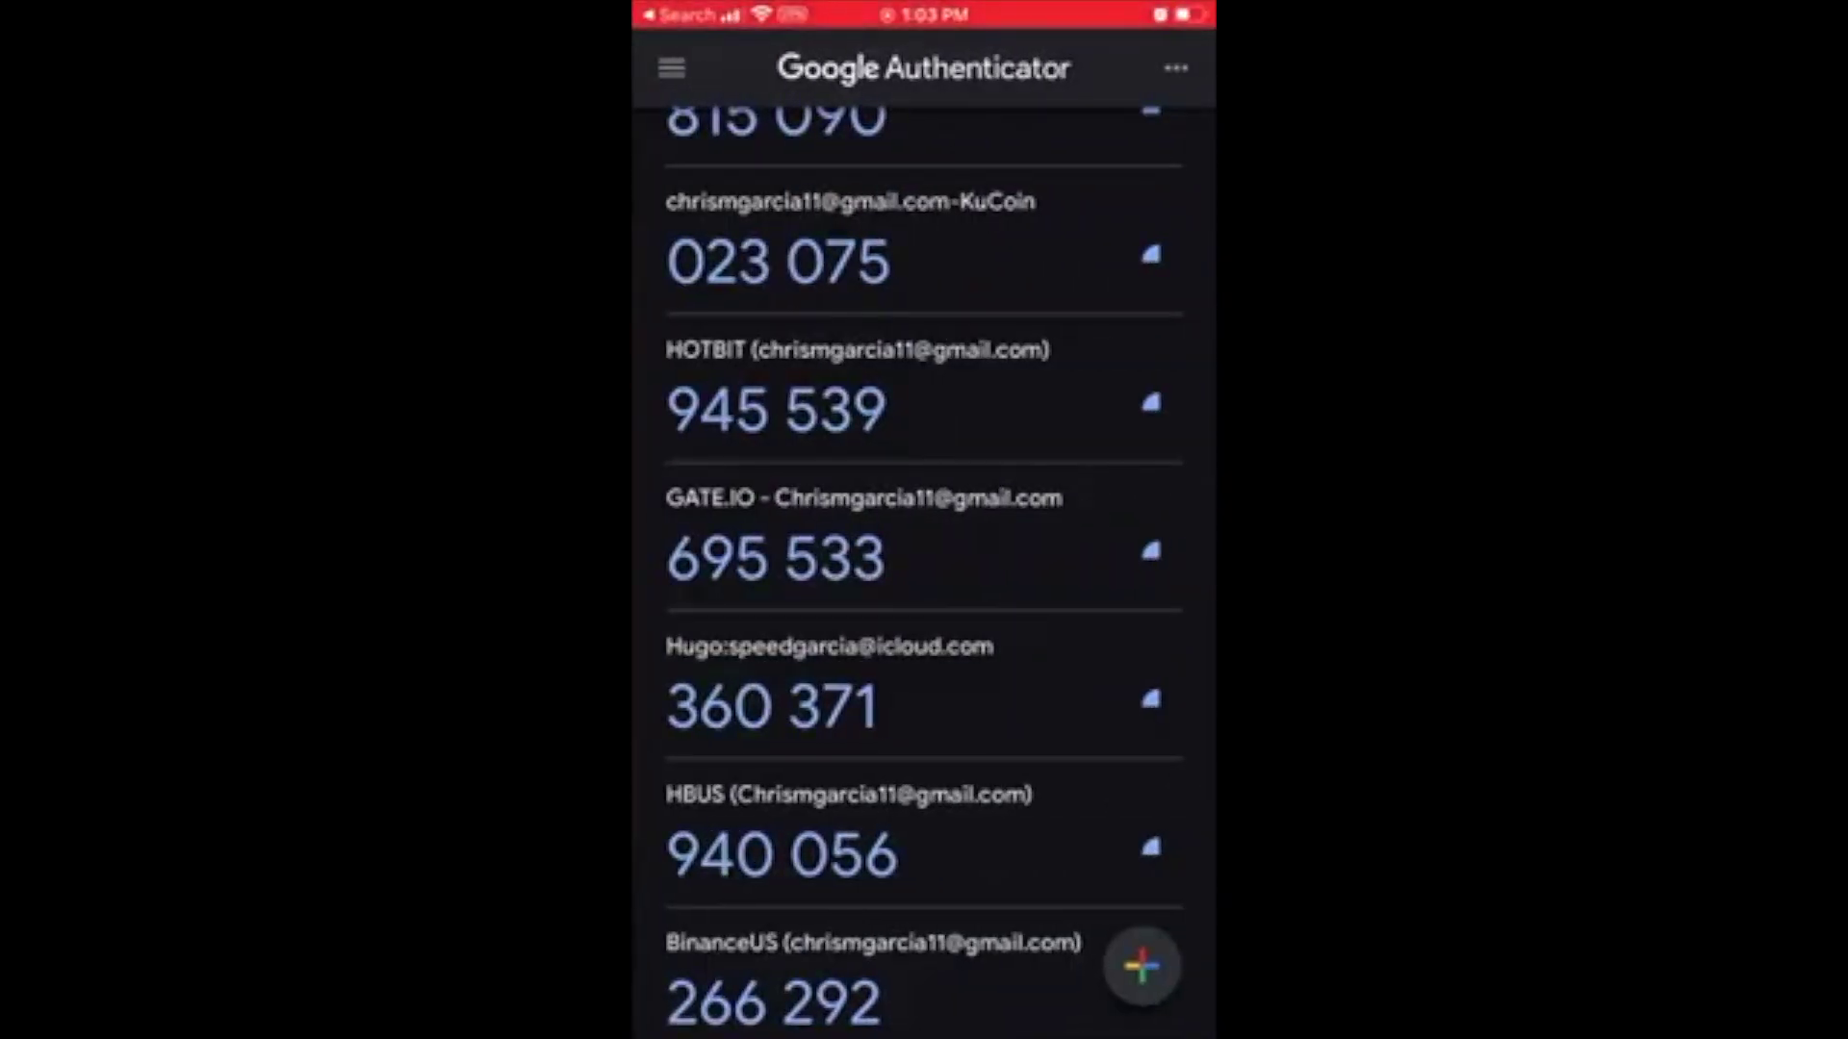
Step: Copy the Coinbase one-time code from the top of the Authenticator list and return to Coinbase
scroll(924, 568, up, 2)
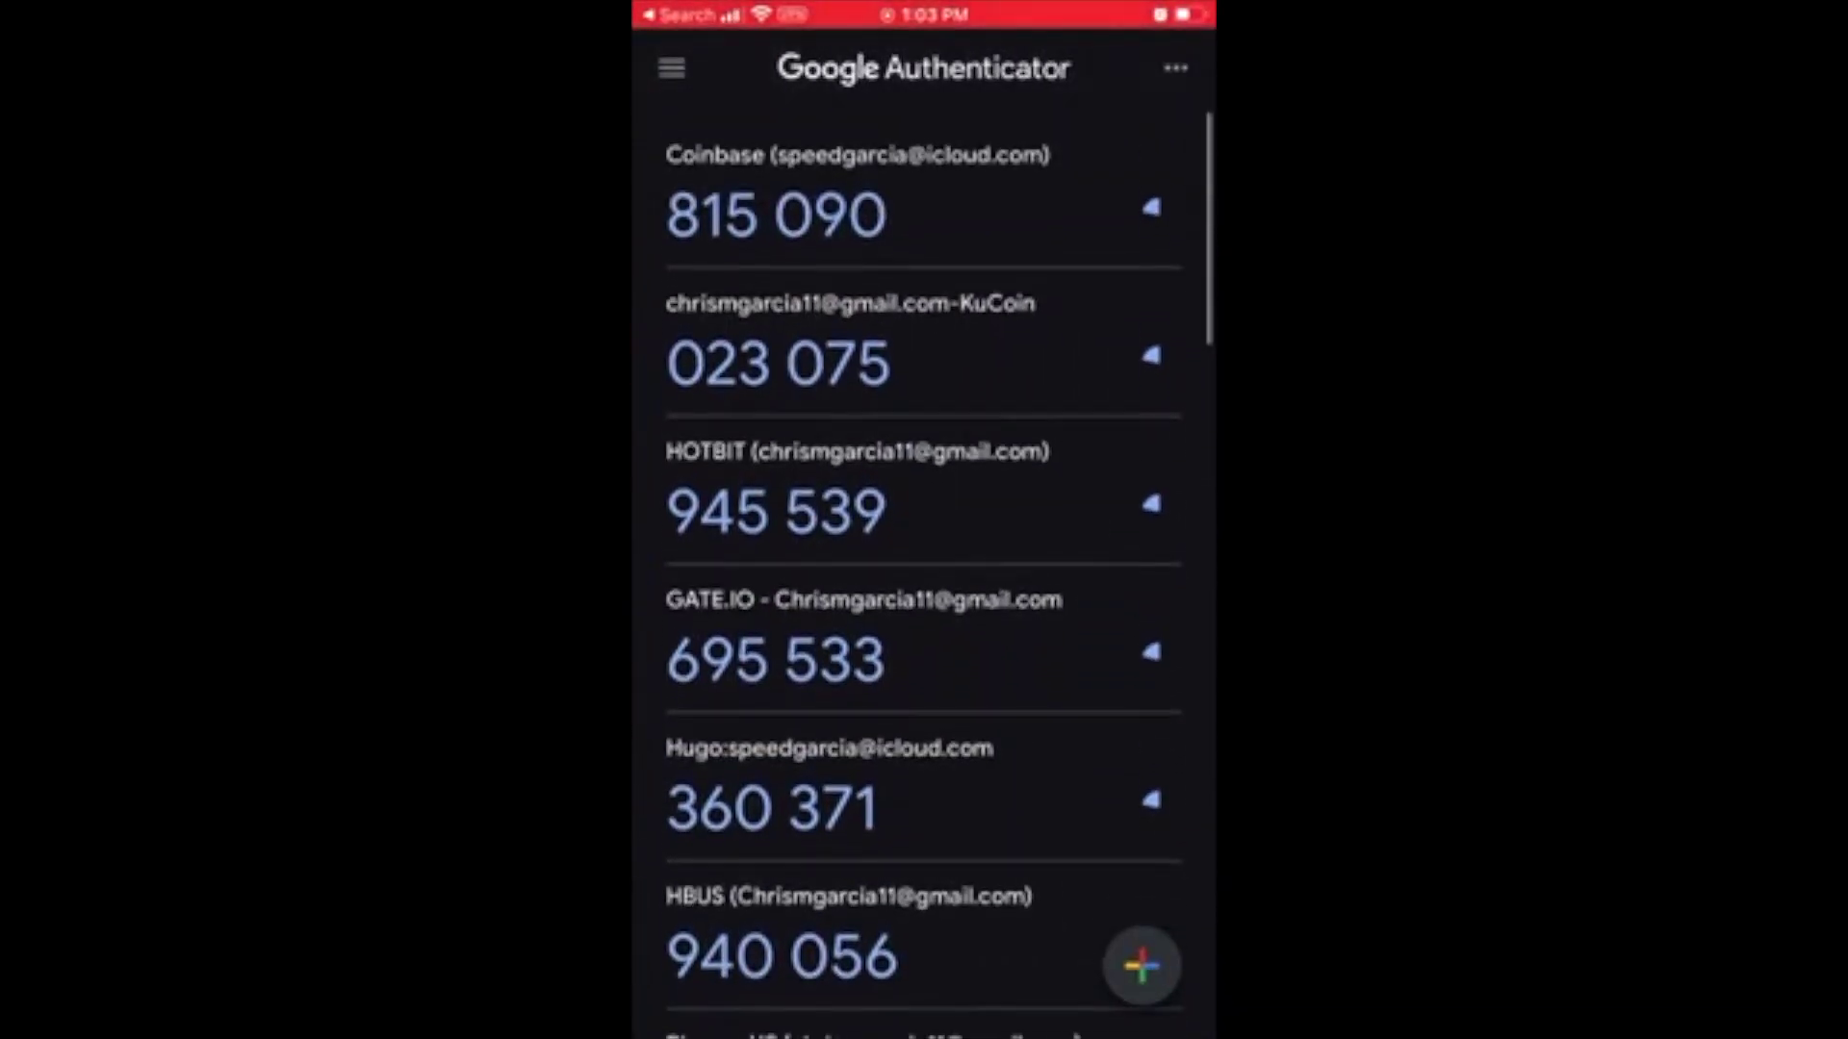
click(776, 213)
key(super)
key(super)
Step: Paste the authenticator code to complete the $16.36 (0.00031301 BTC) send and dismiss the success screen
click(905, 481)
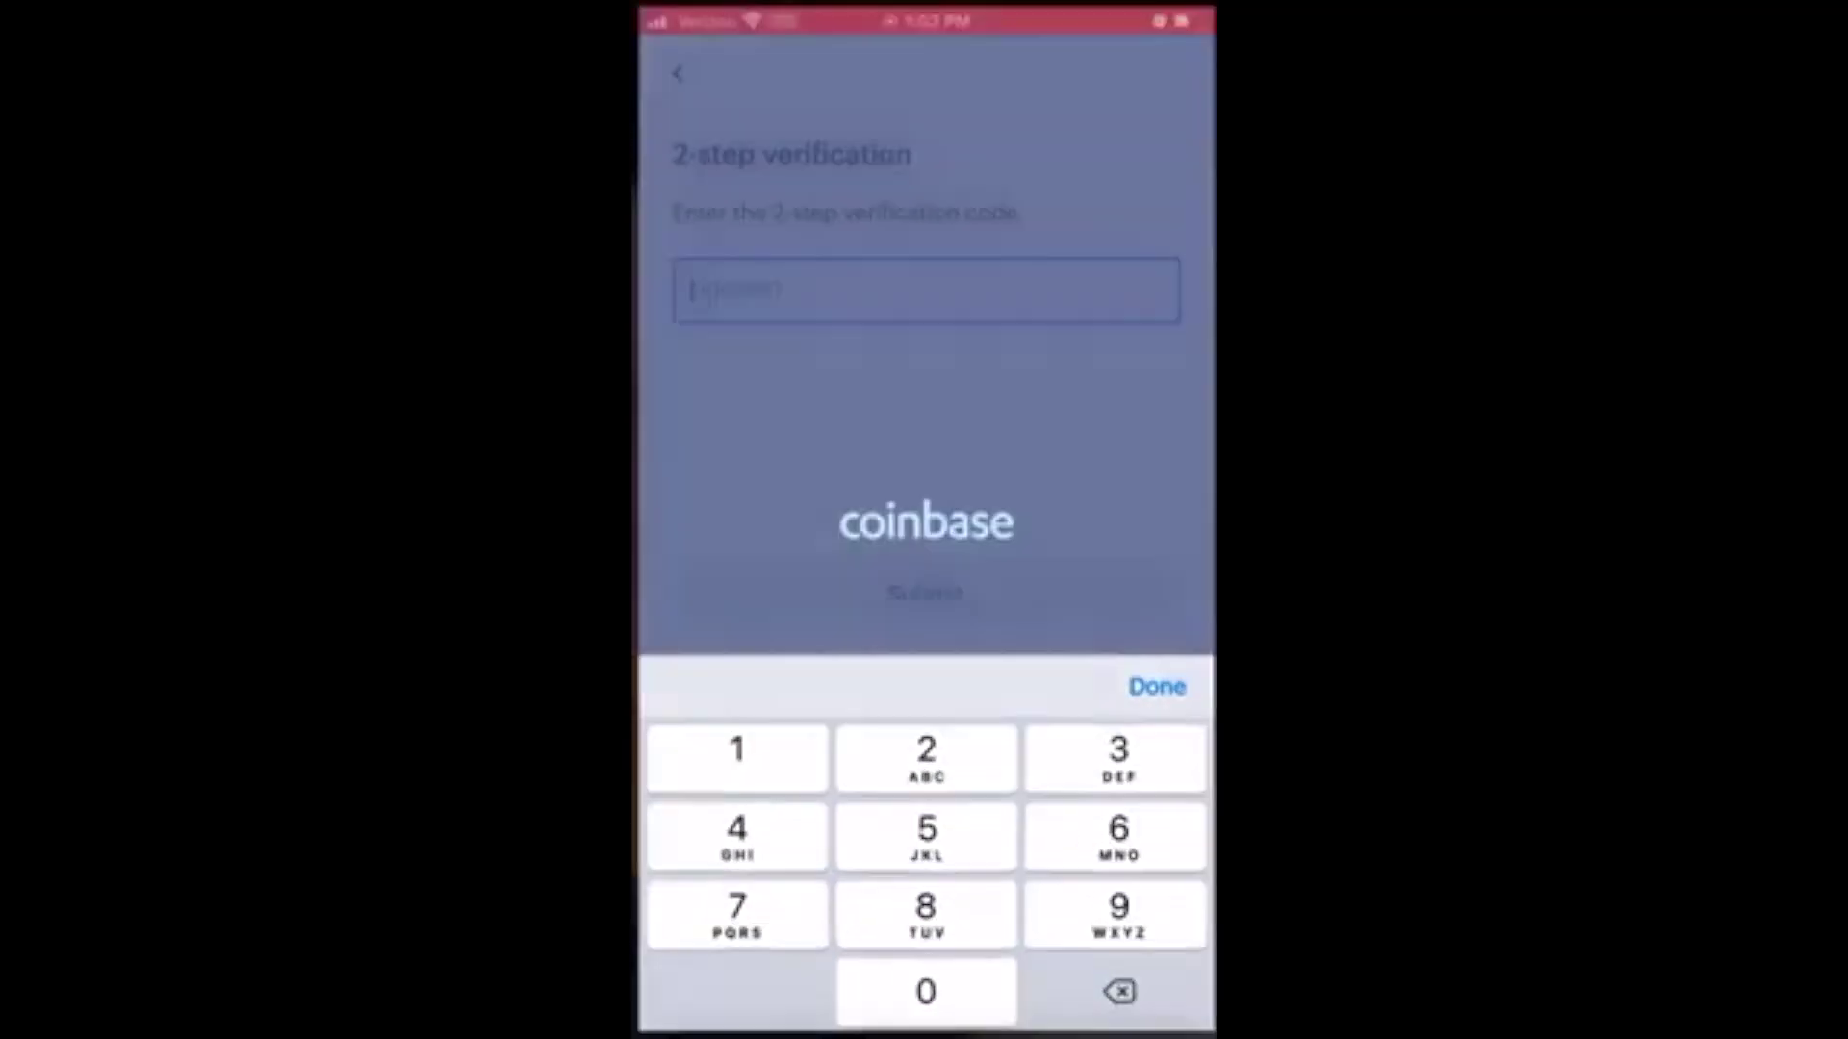
click(712, 286)
click(701, 223)
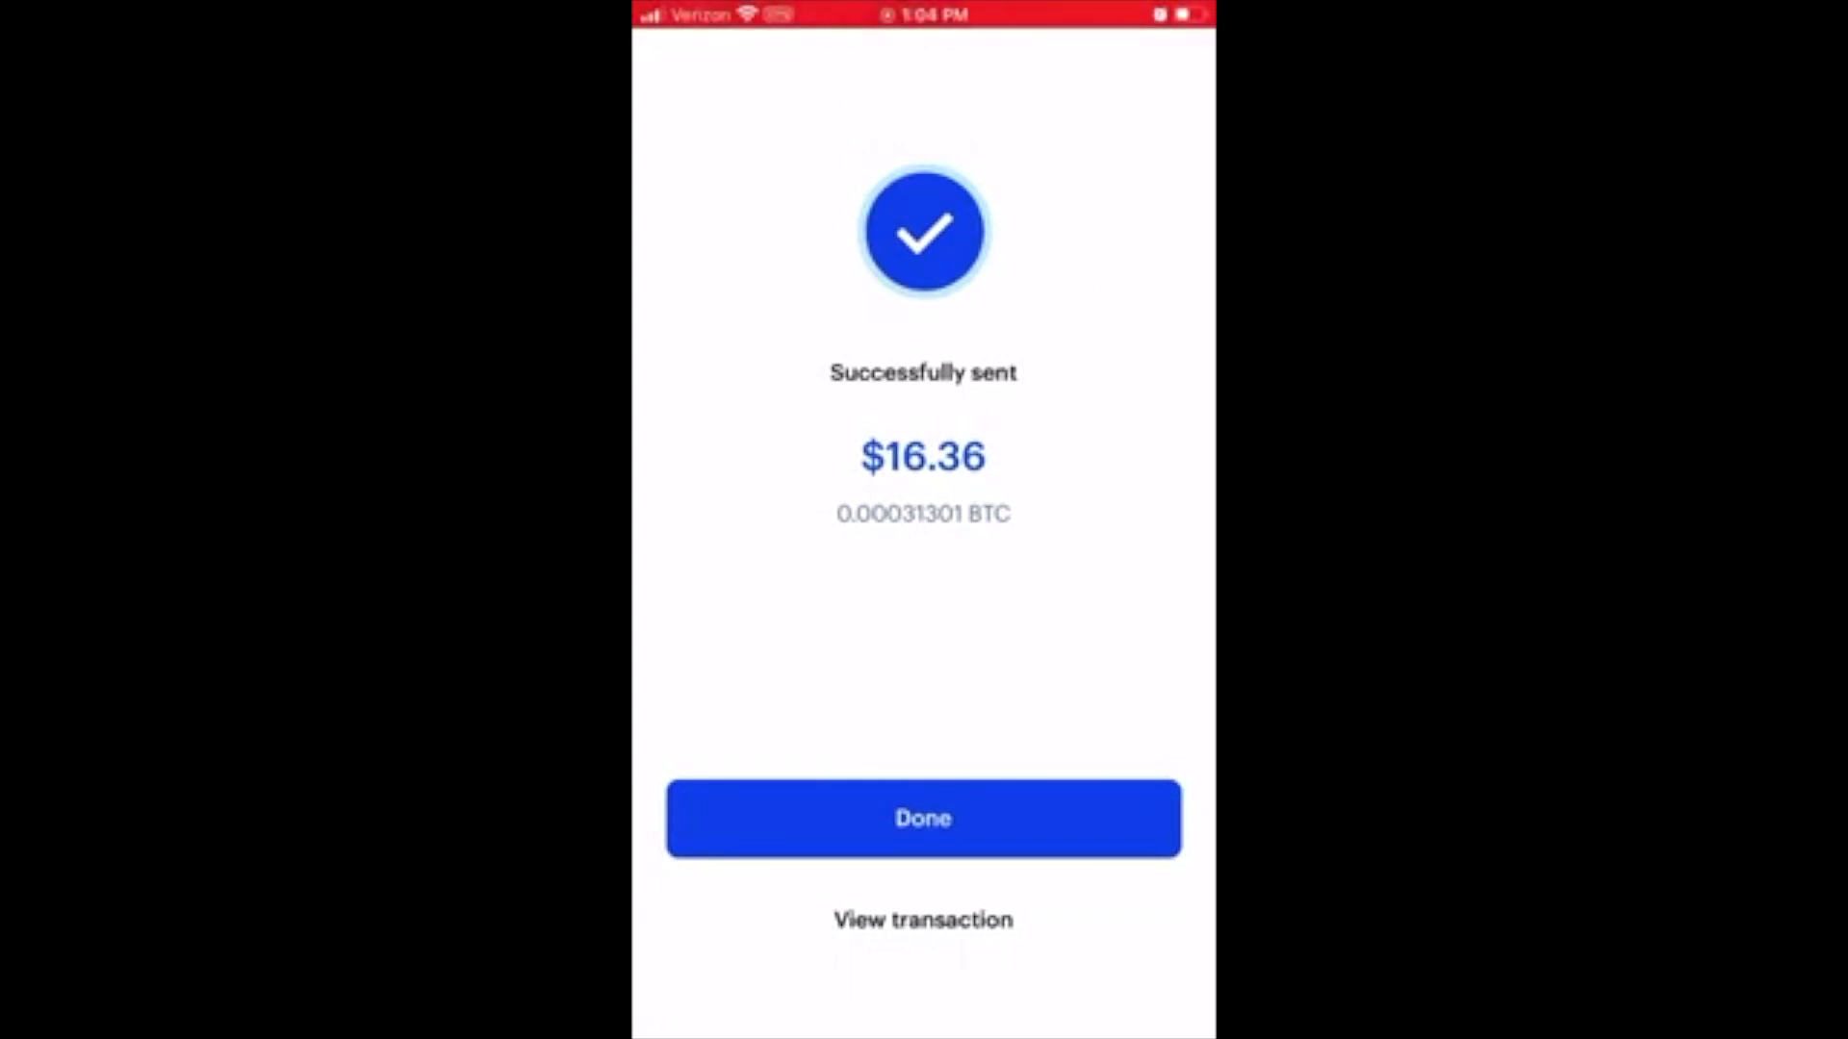
click(923, 818)
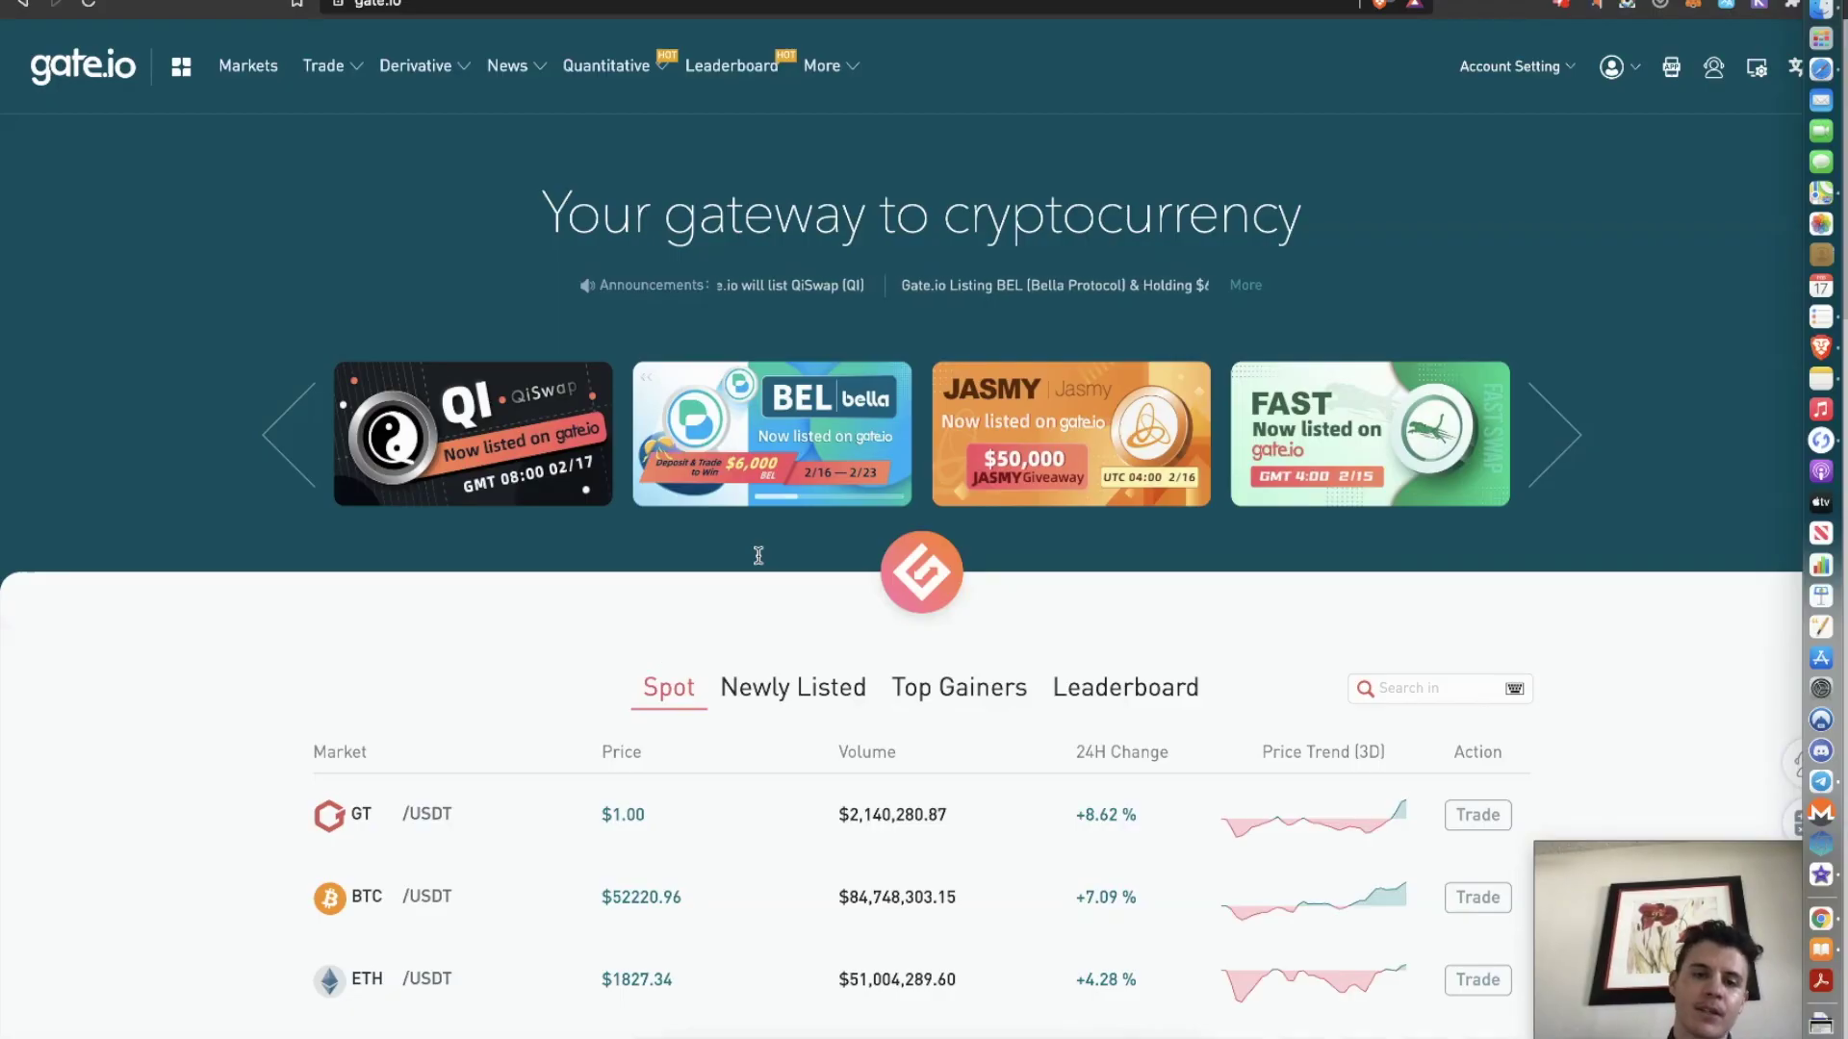
Step: Open My Funds showing 0.000043 BTC (2.36 USD), then open the BTC deposit page
mouse_move(1551, 81)
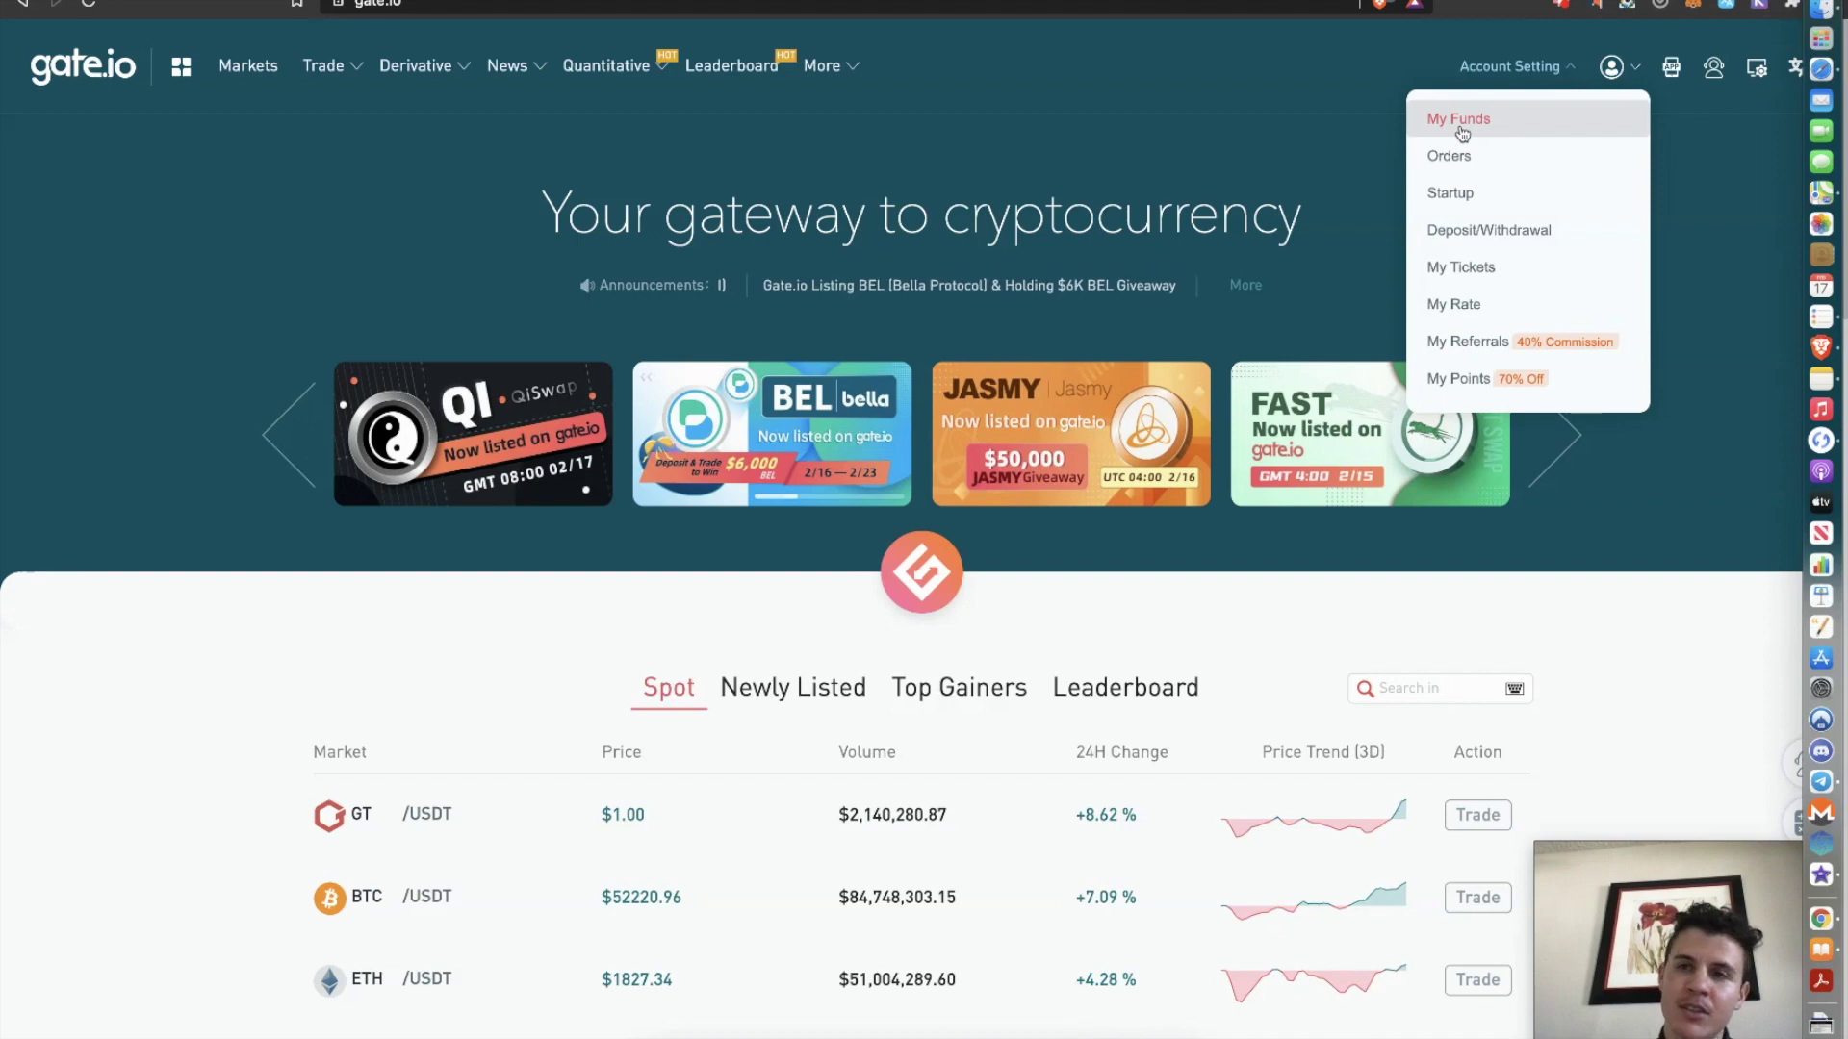
click(1470, 122)
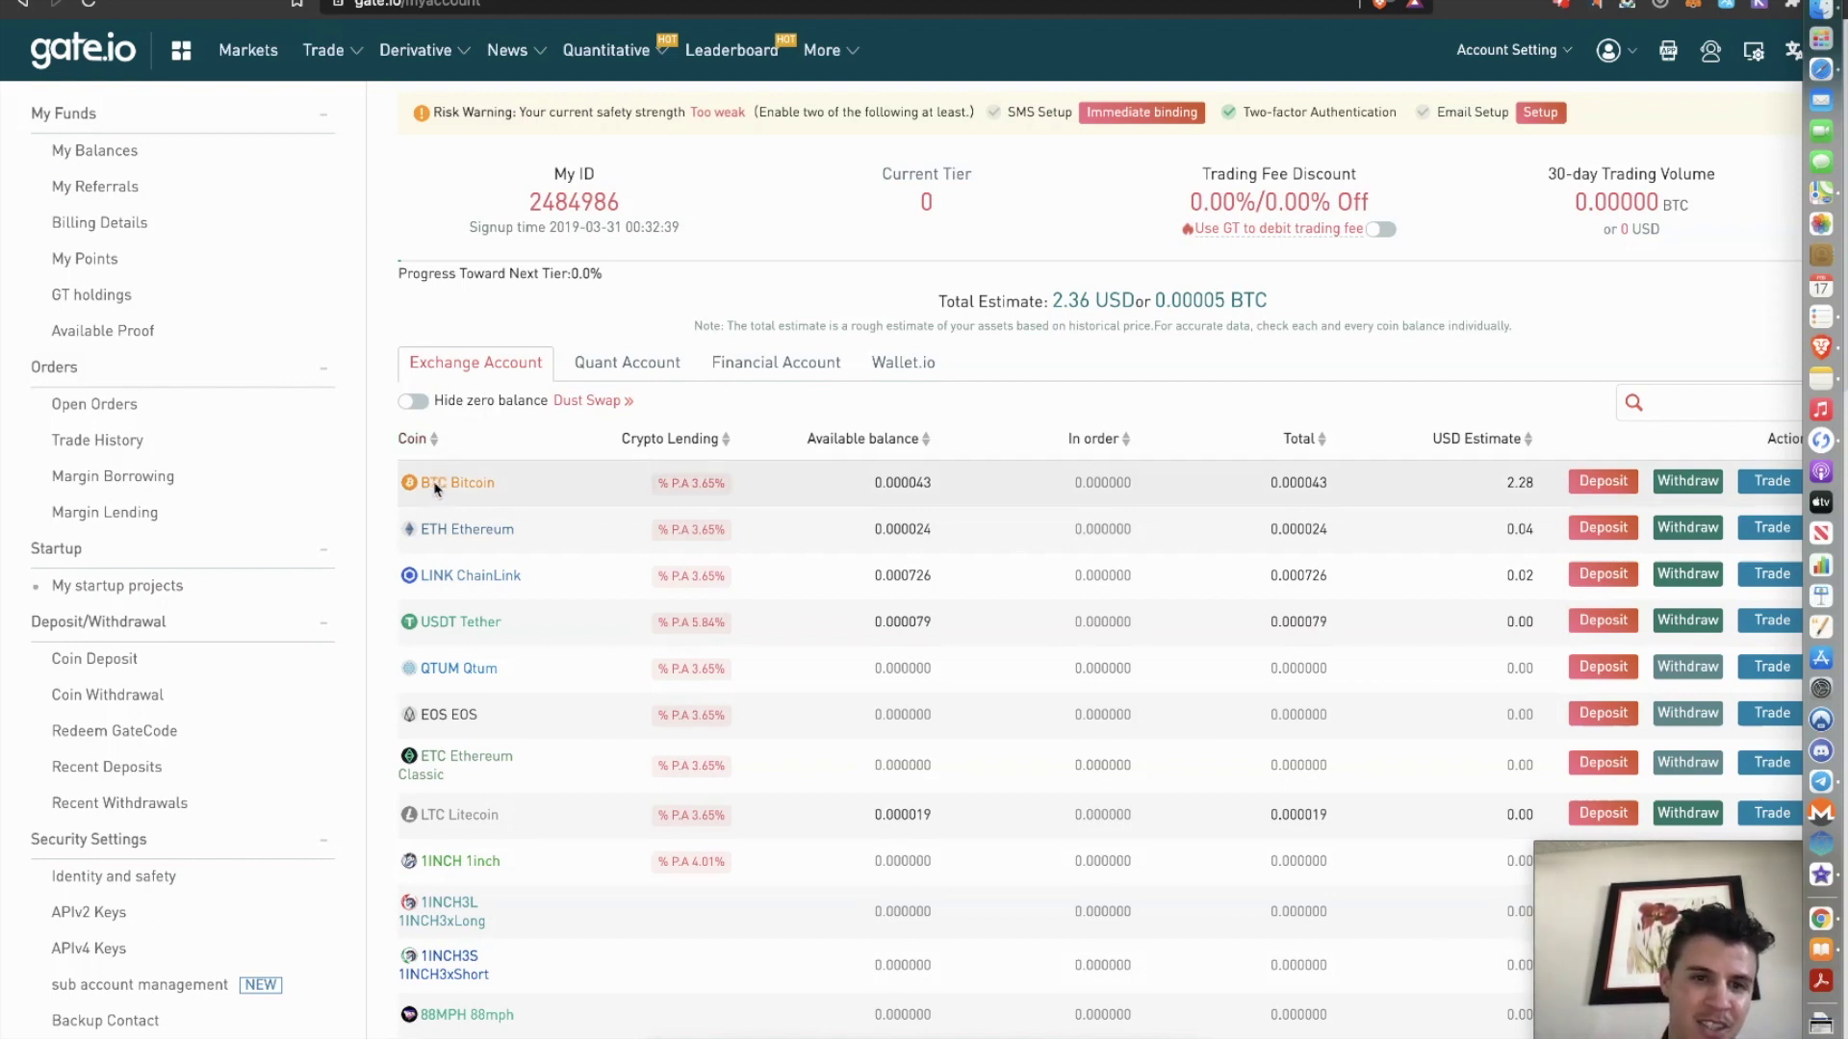
click(1586, 491)
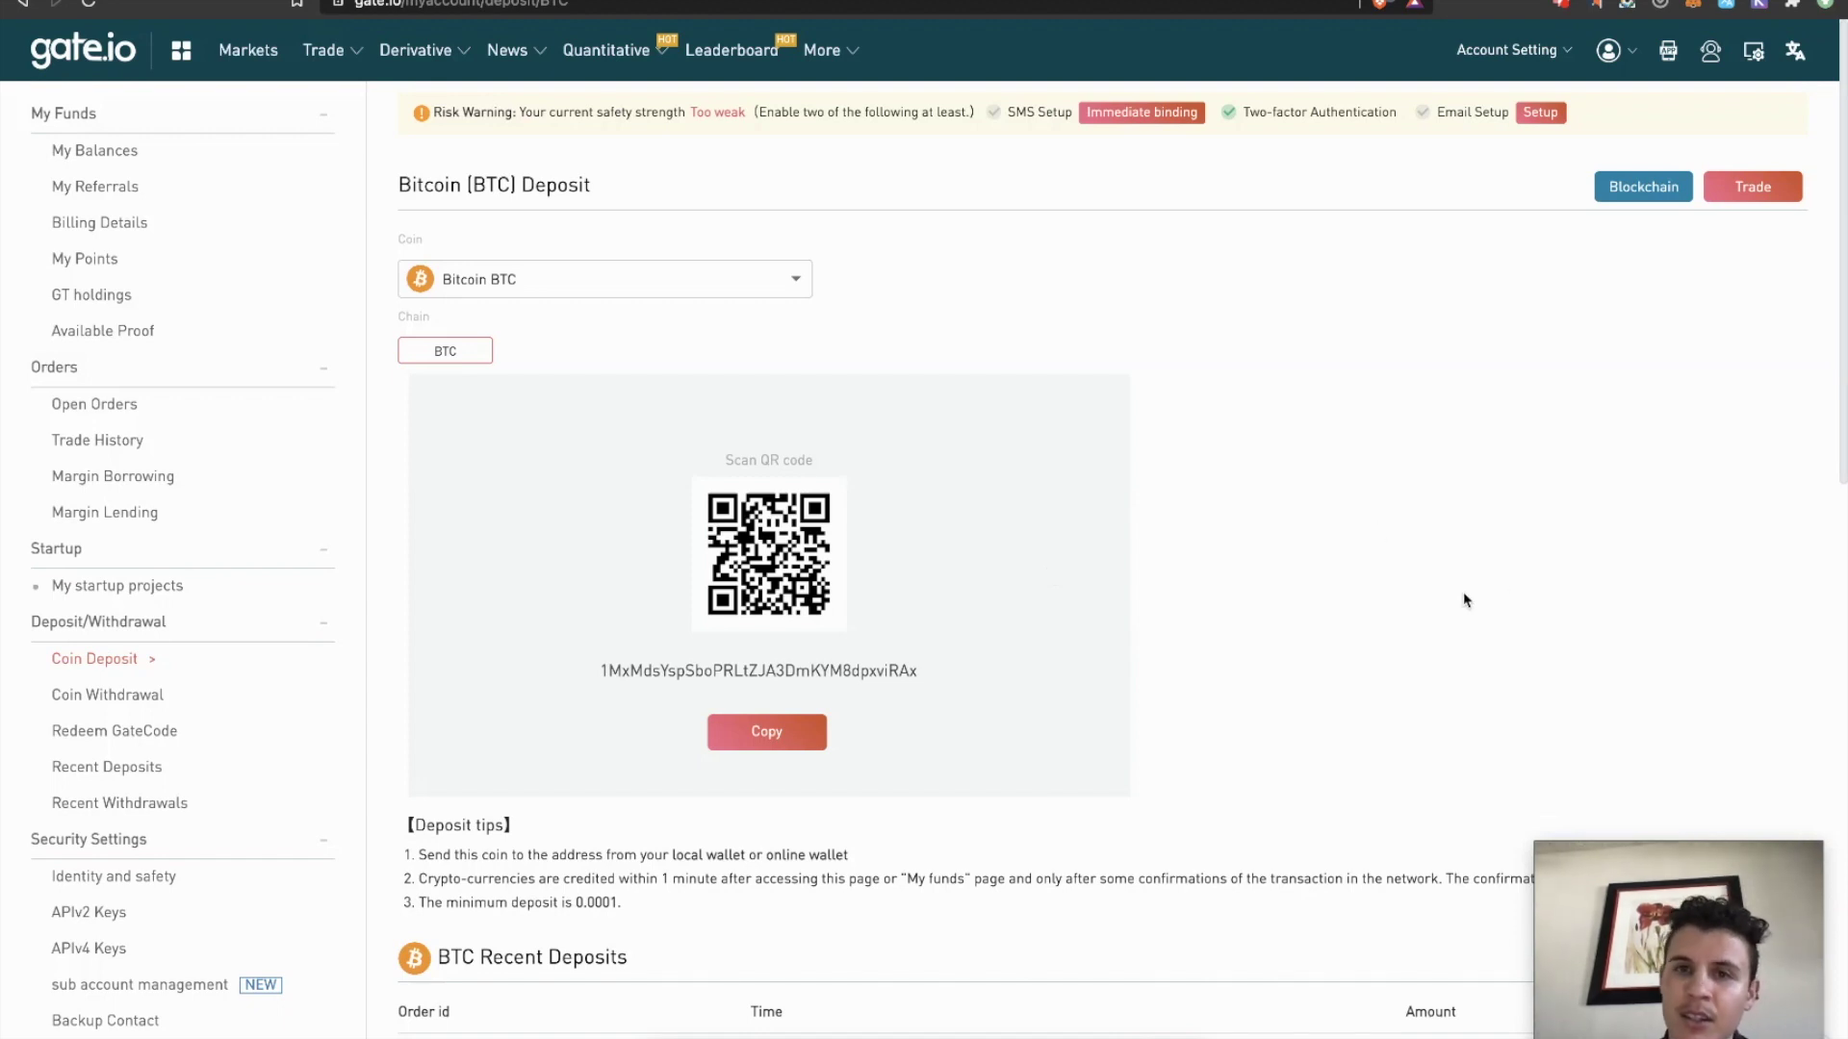
Step: Scroll through the BTC deposit tips and recent deposits, then back up to the address
scroll(1464, 600, down, 2)
scroll(1463, 601, down, 5)
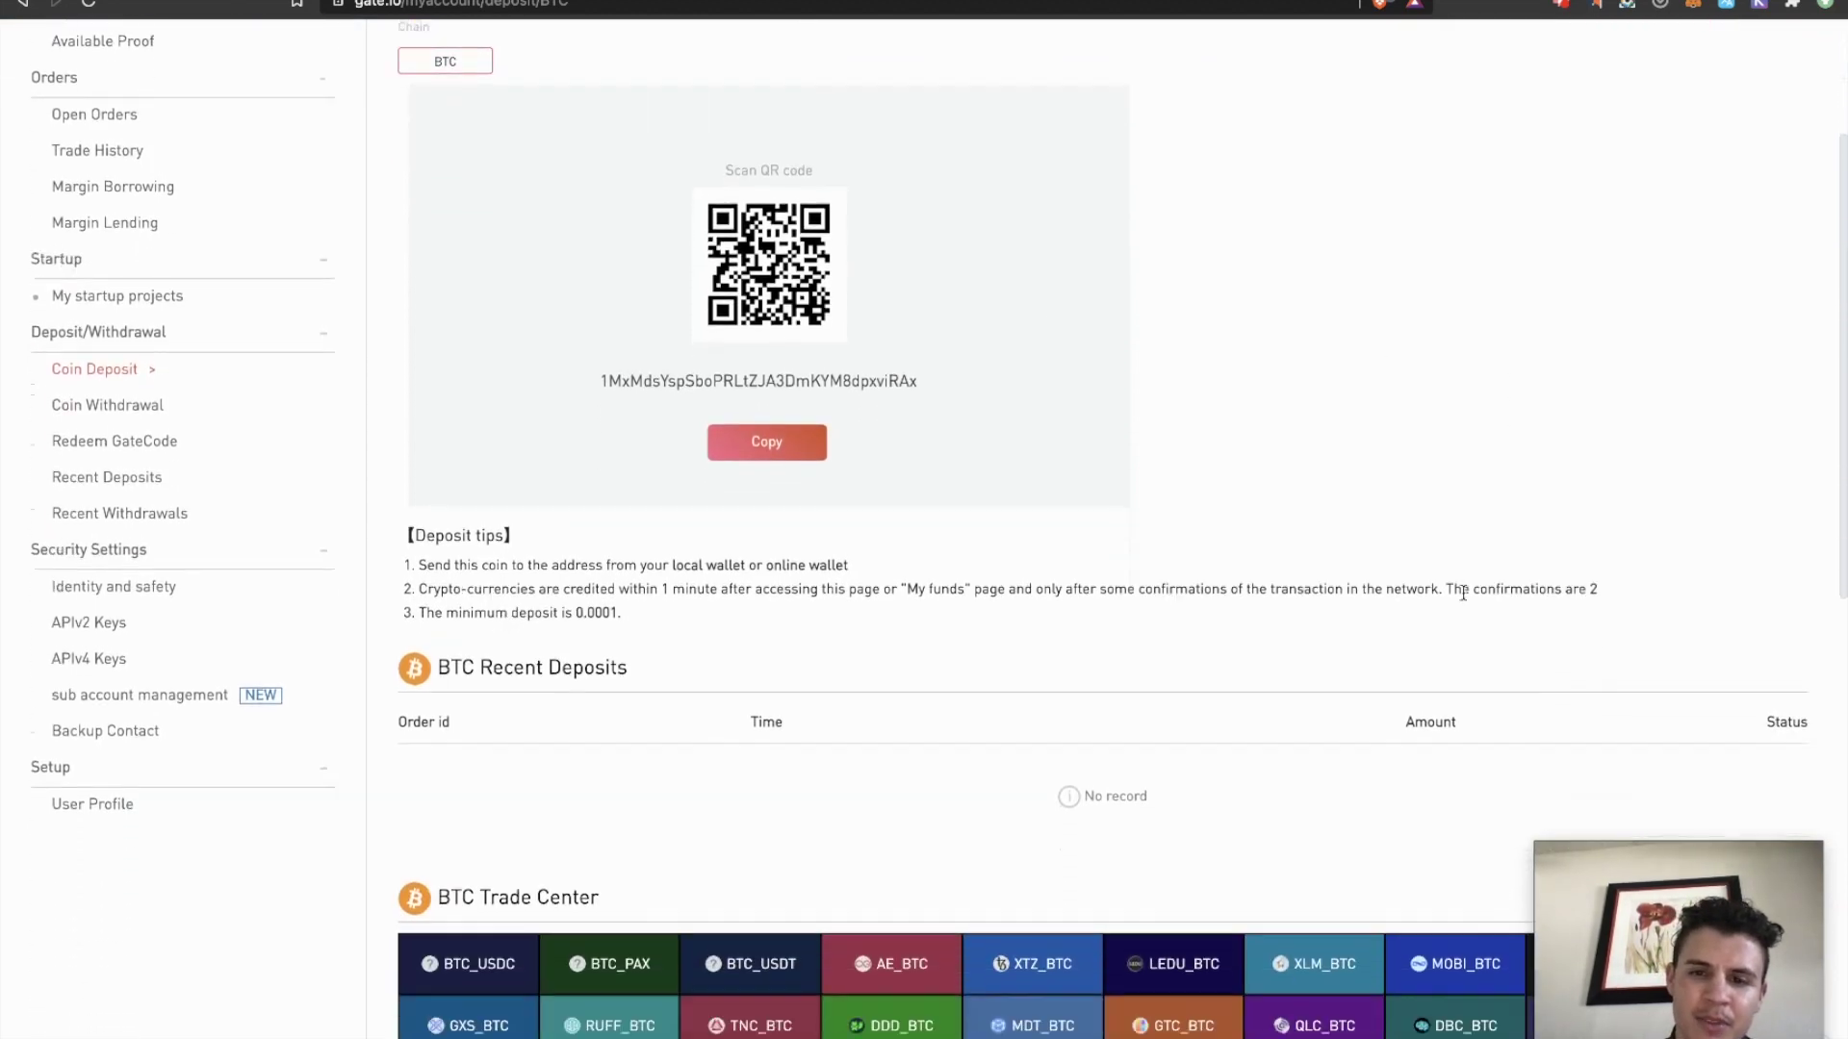
scroll(1464, 600, down, 1)
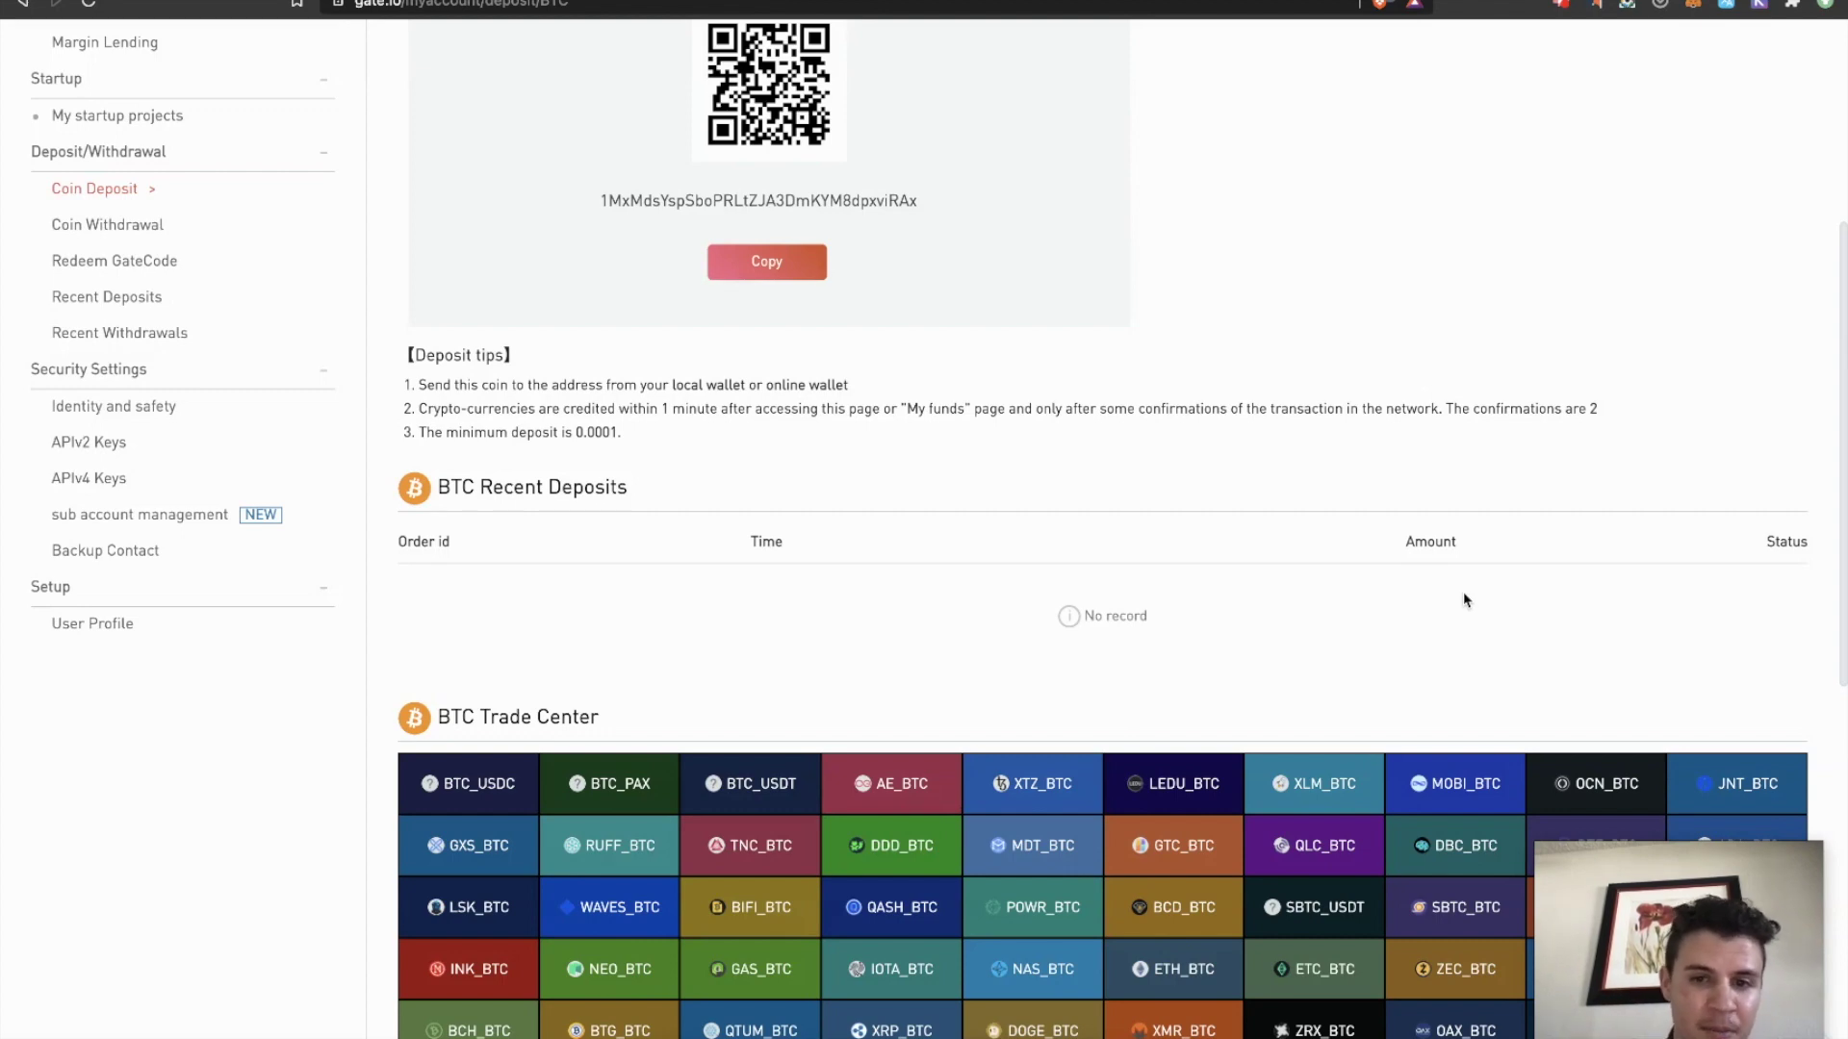
scroll(1463, 593, up, 5)
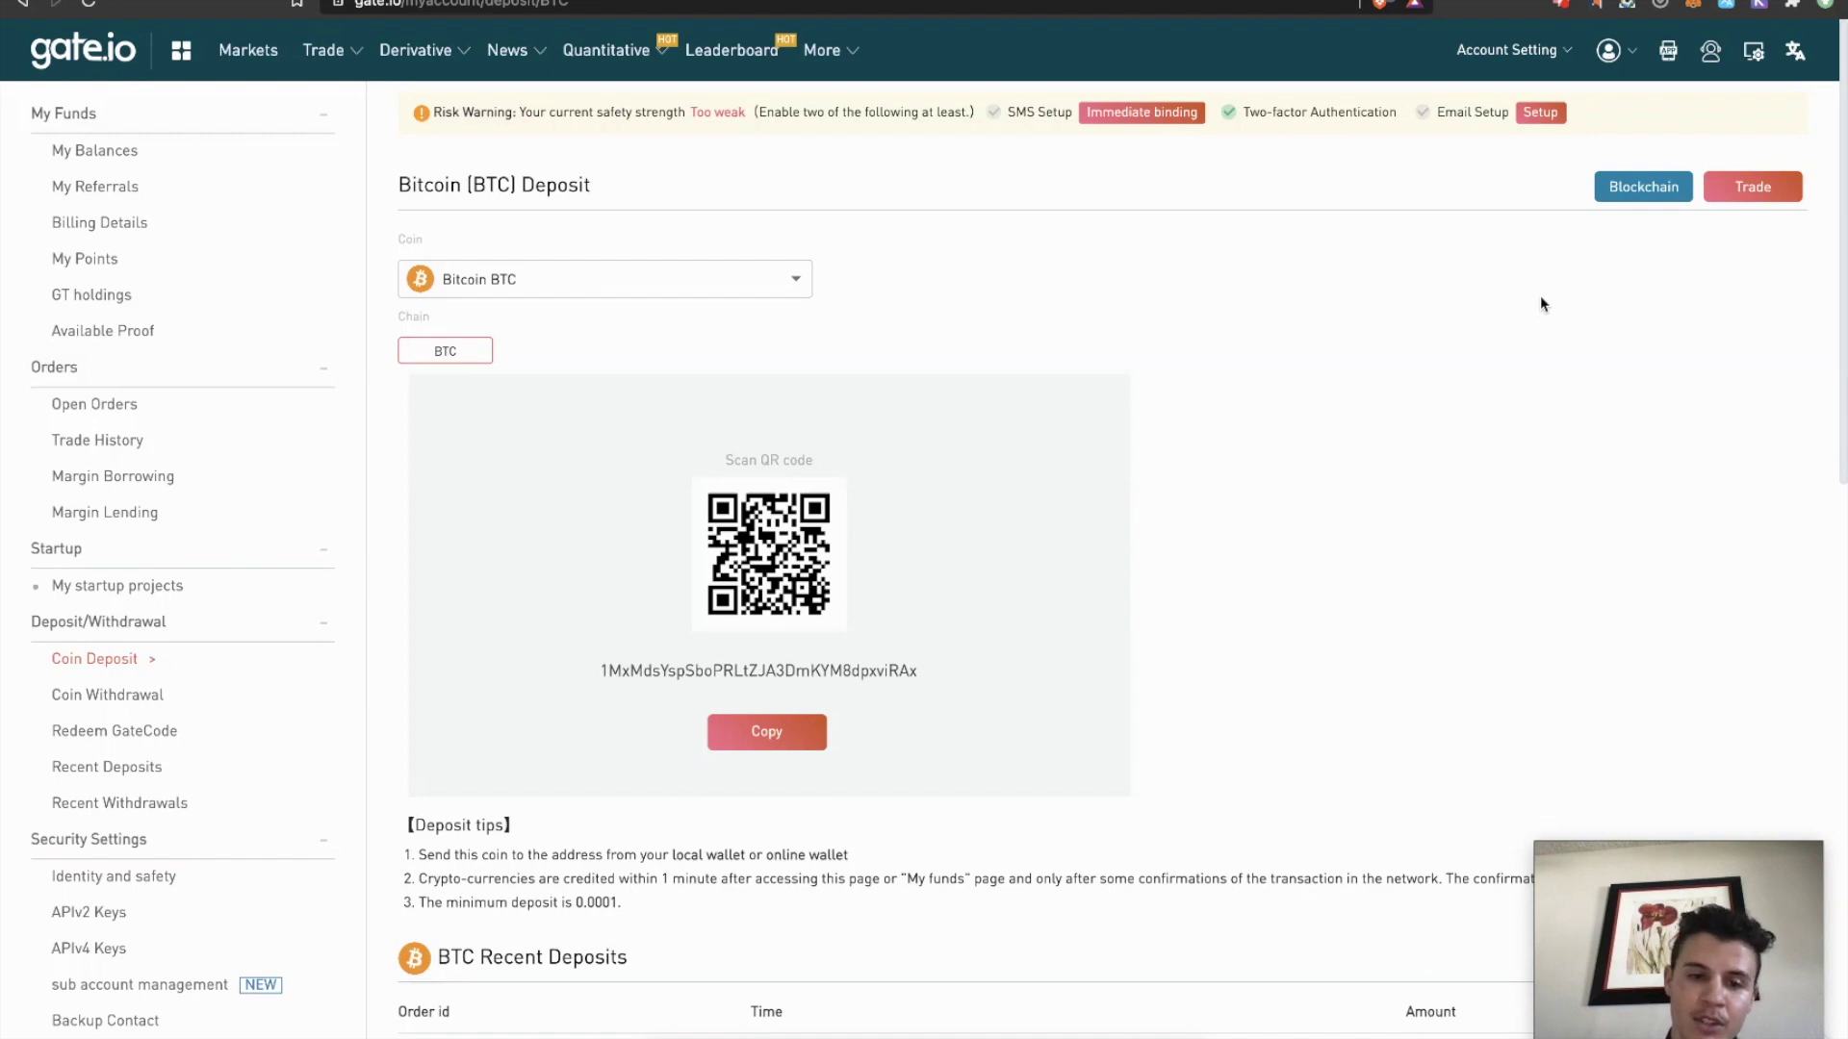
Step: Check BTC recent deposits and reload to refresh the pending 0.00031301 BTC deposit
scroll(1455, 378, down, 3)
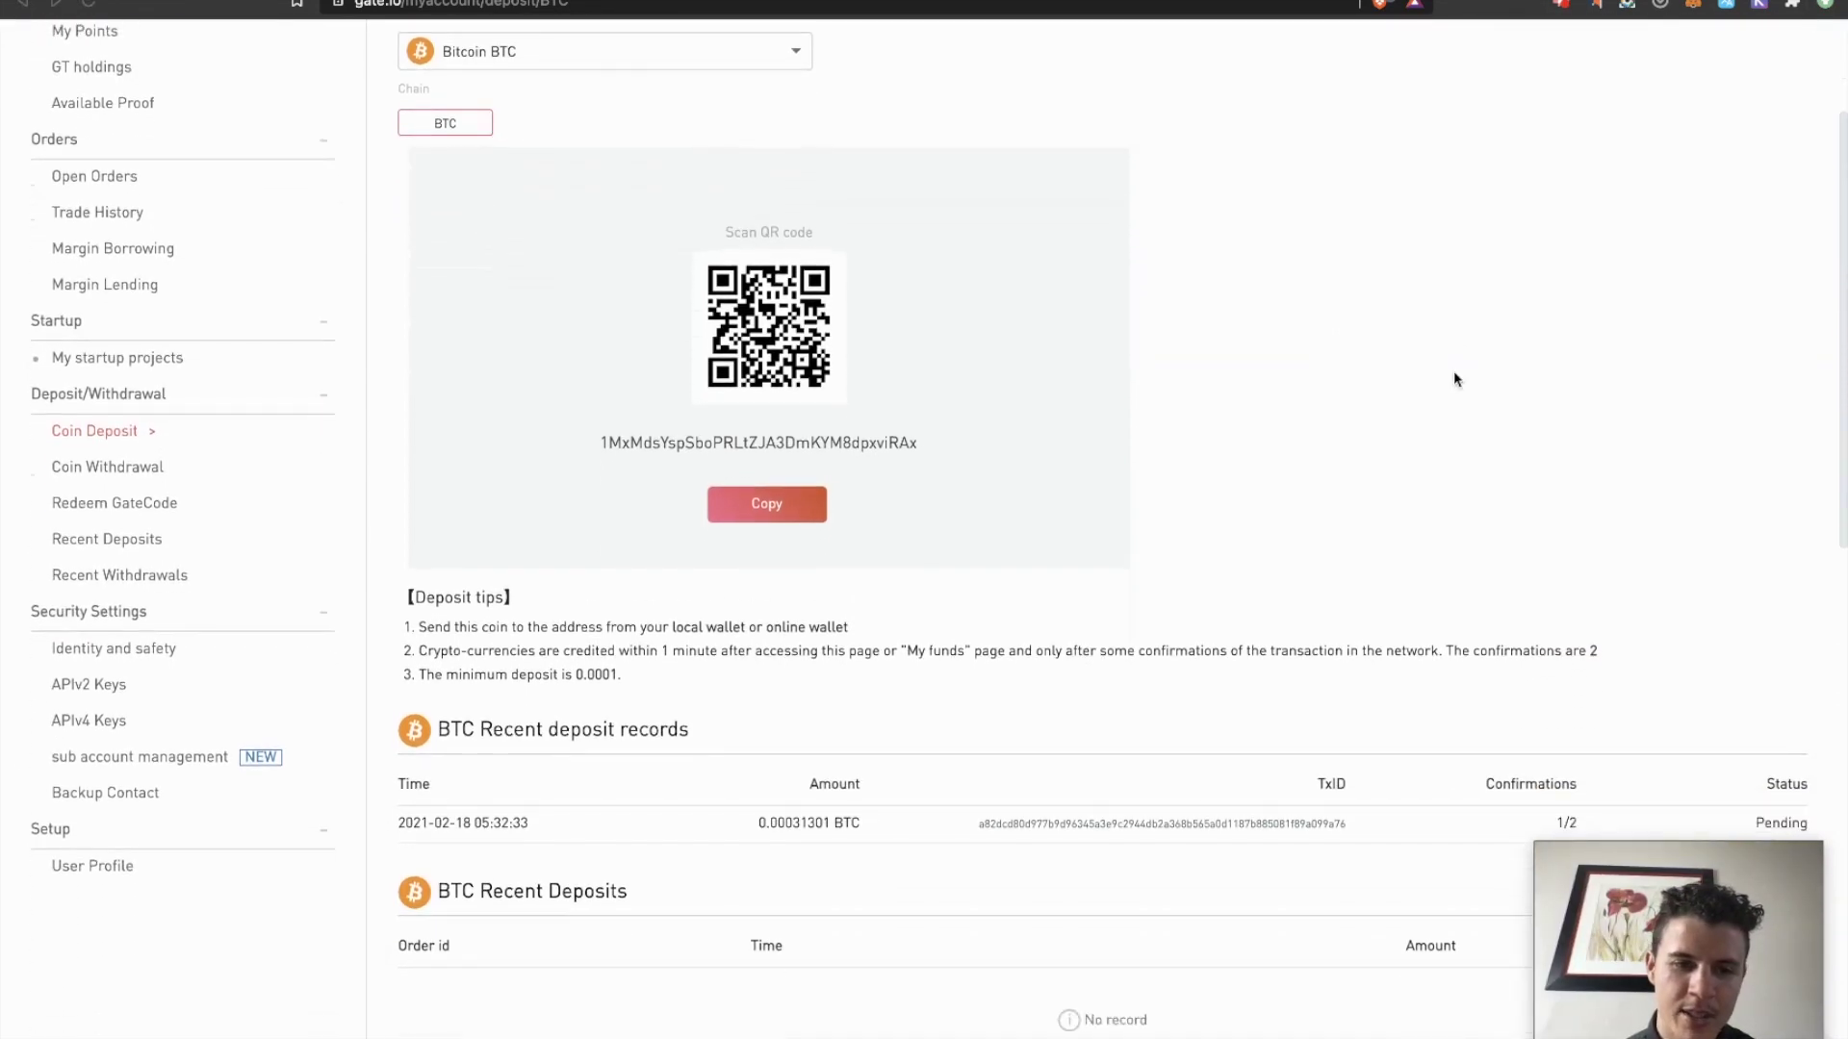
click(89, 54)
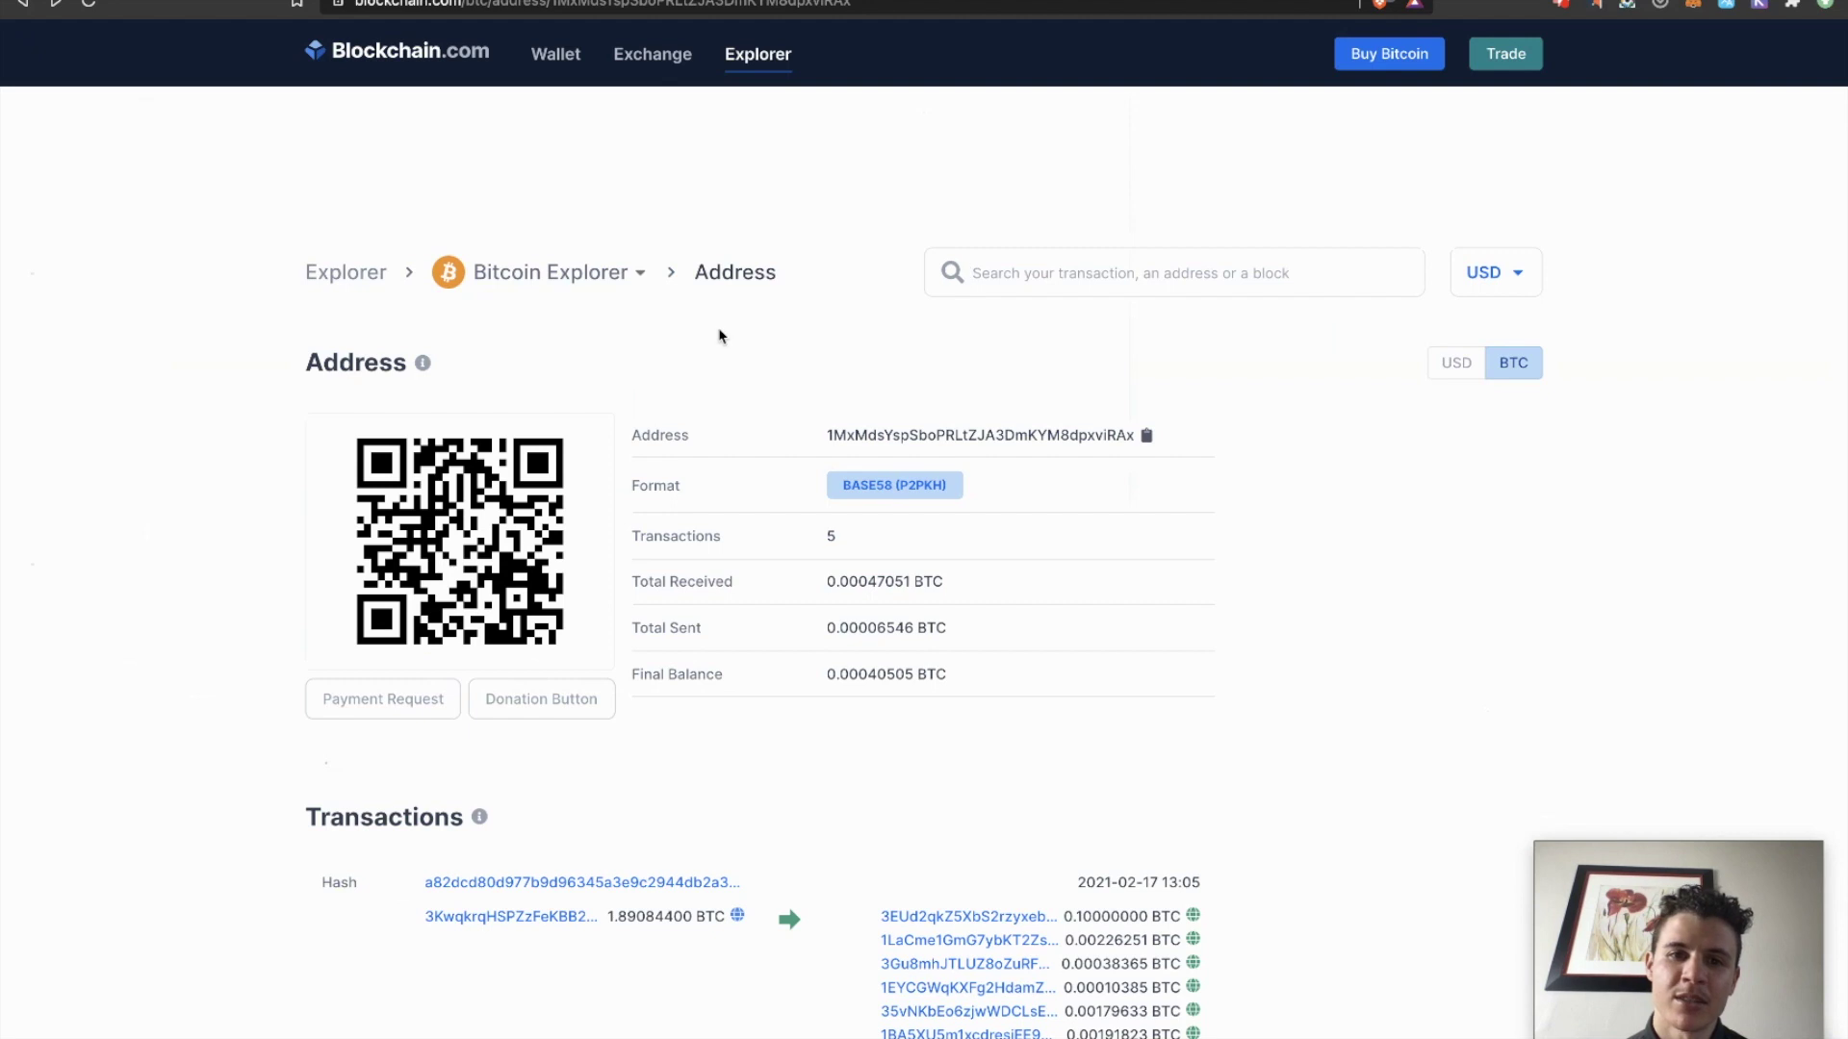
key(super+r)
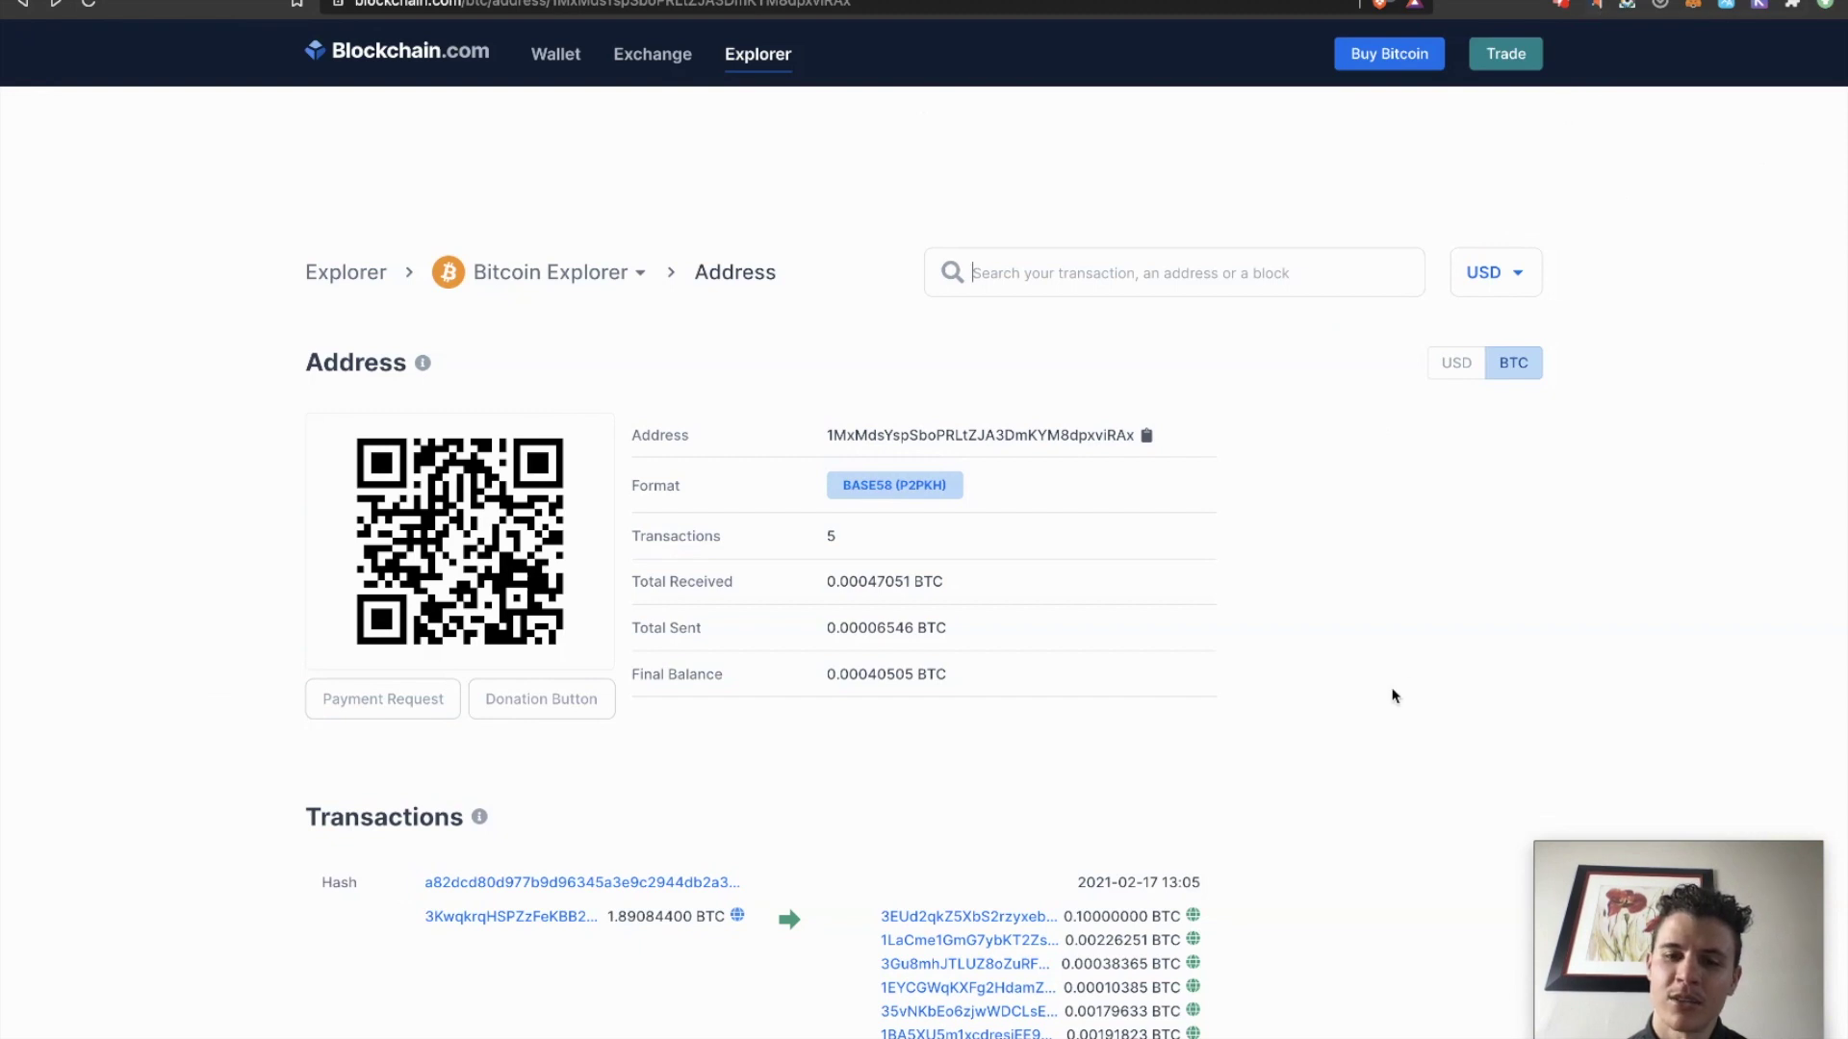
scroll(1391, 697, down, 3)
mouse_move(1111, 948)
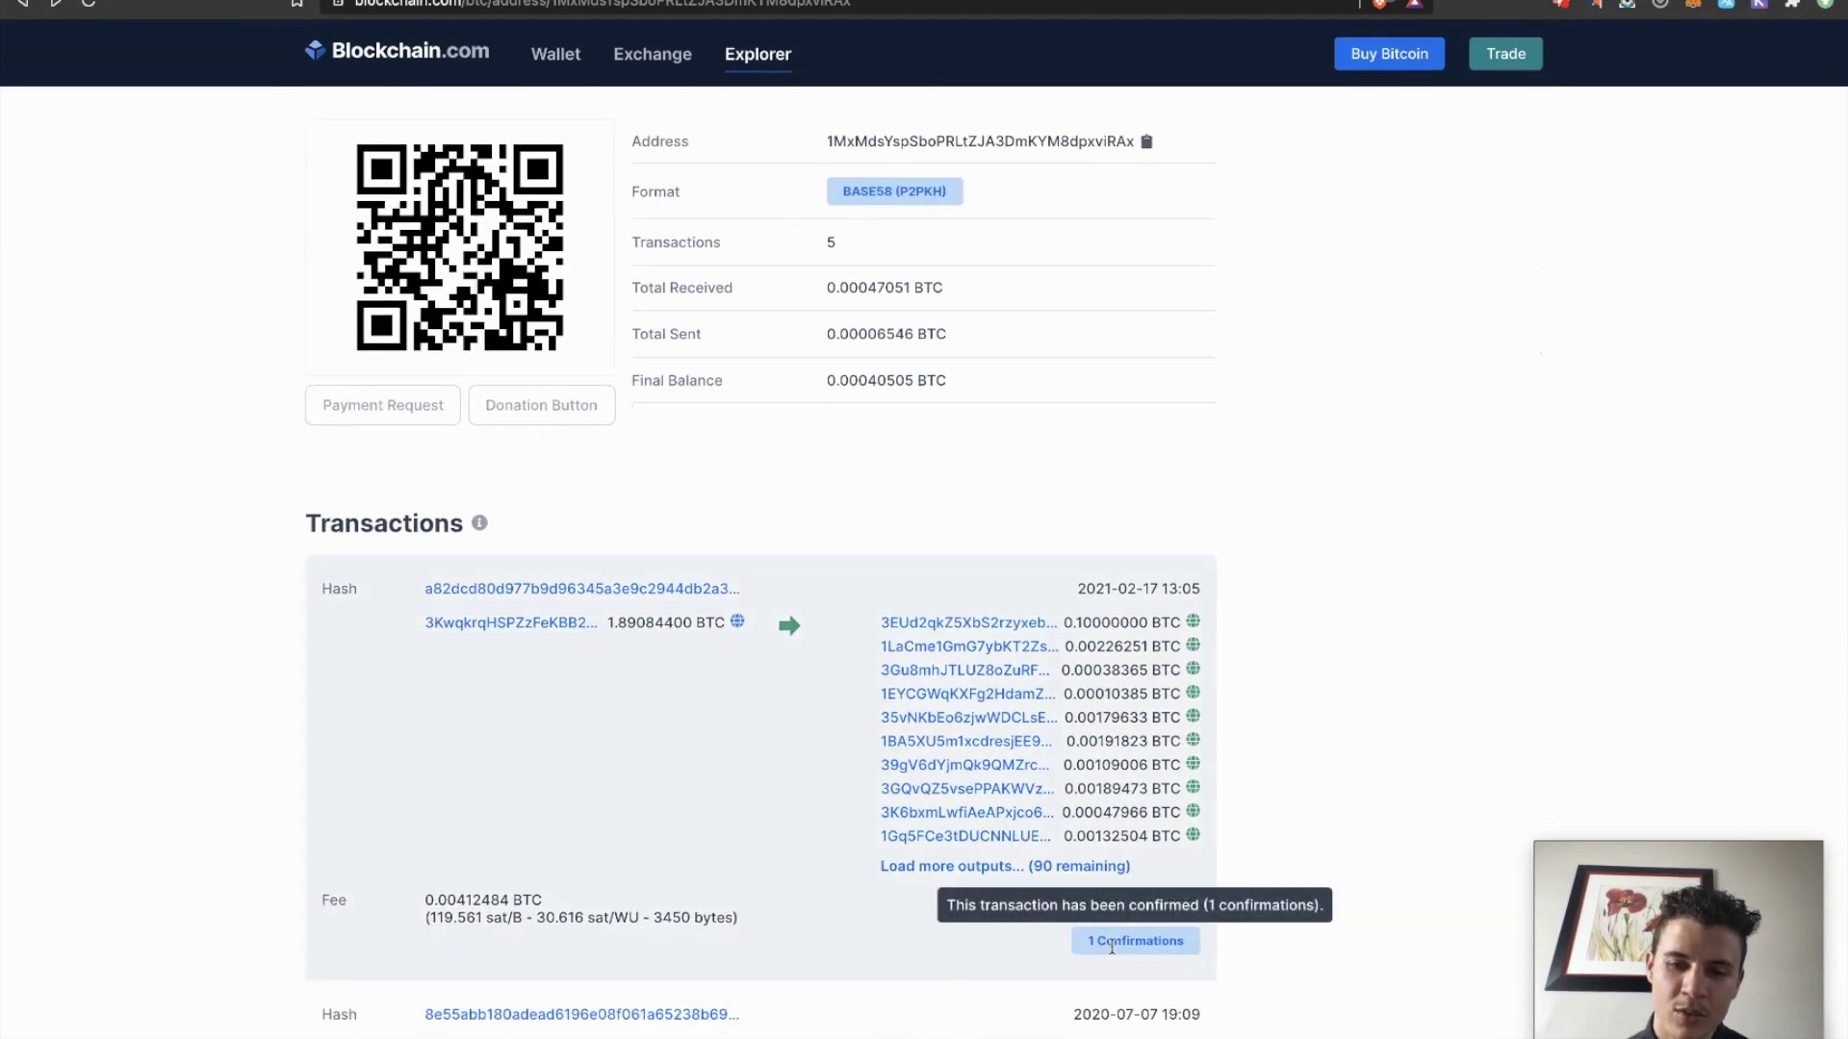
Step: Back on gate.io, watch the 0.00031301 BTC deposit reach 2/2 confirmations and DONE
click(1593, 12)
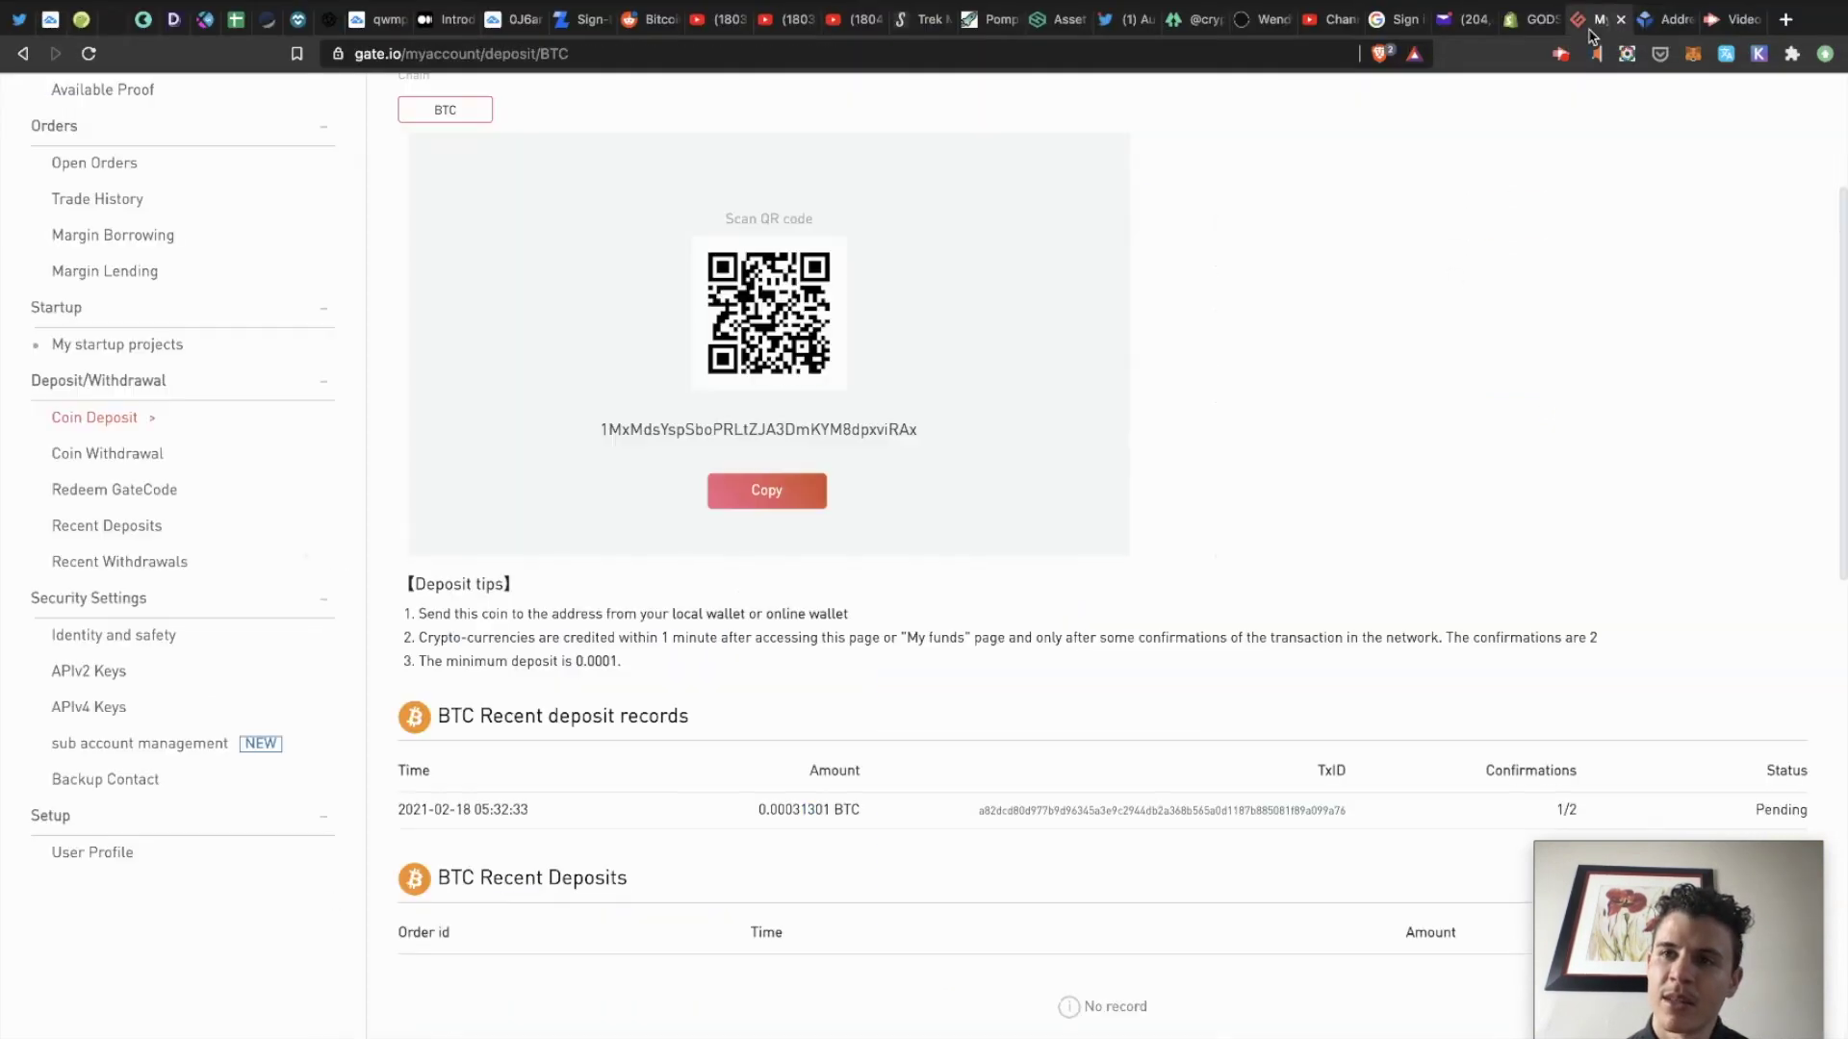
scroll(1516, 878, down, 1)
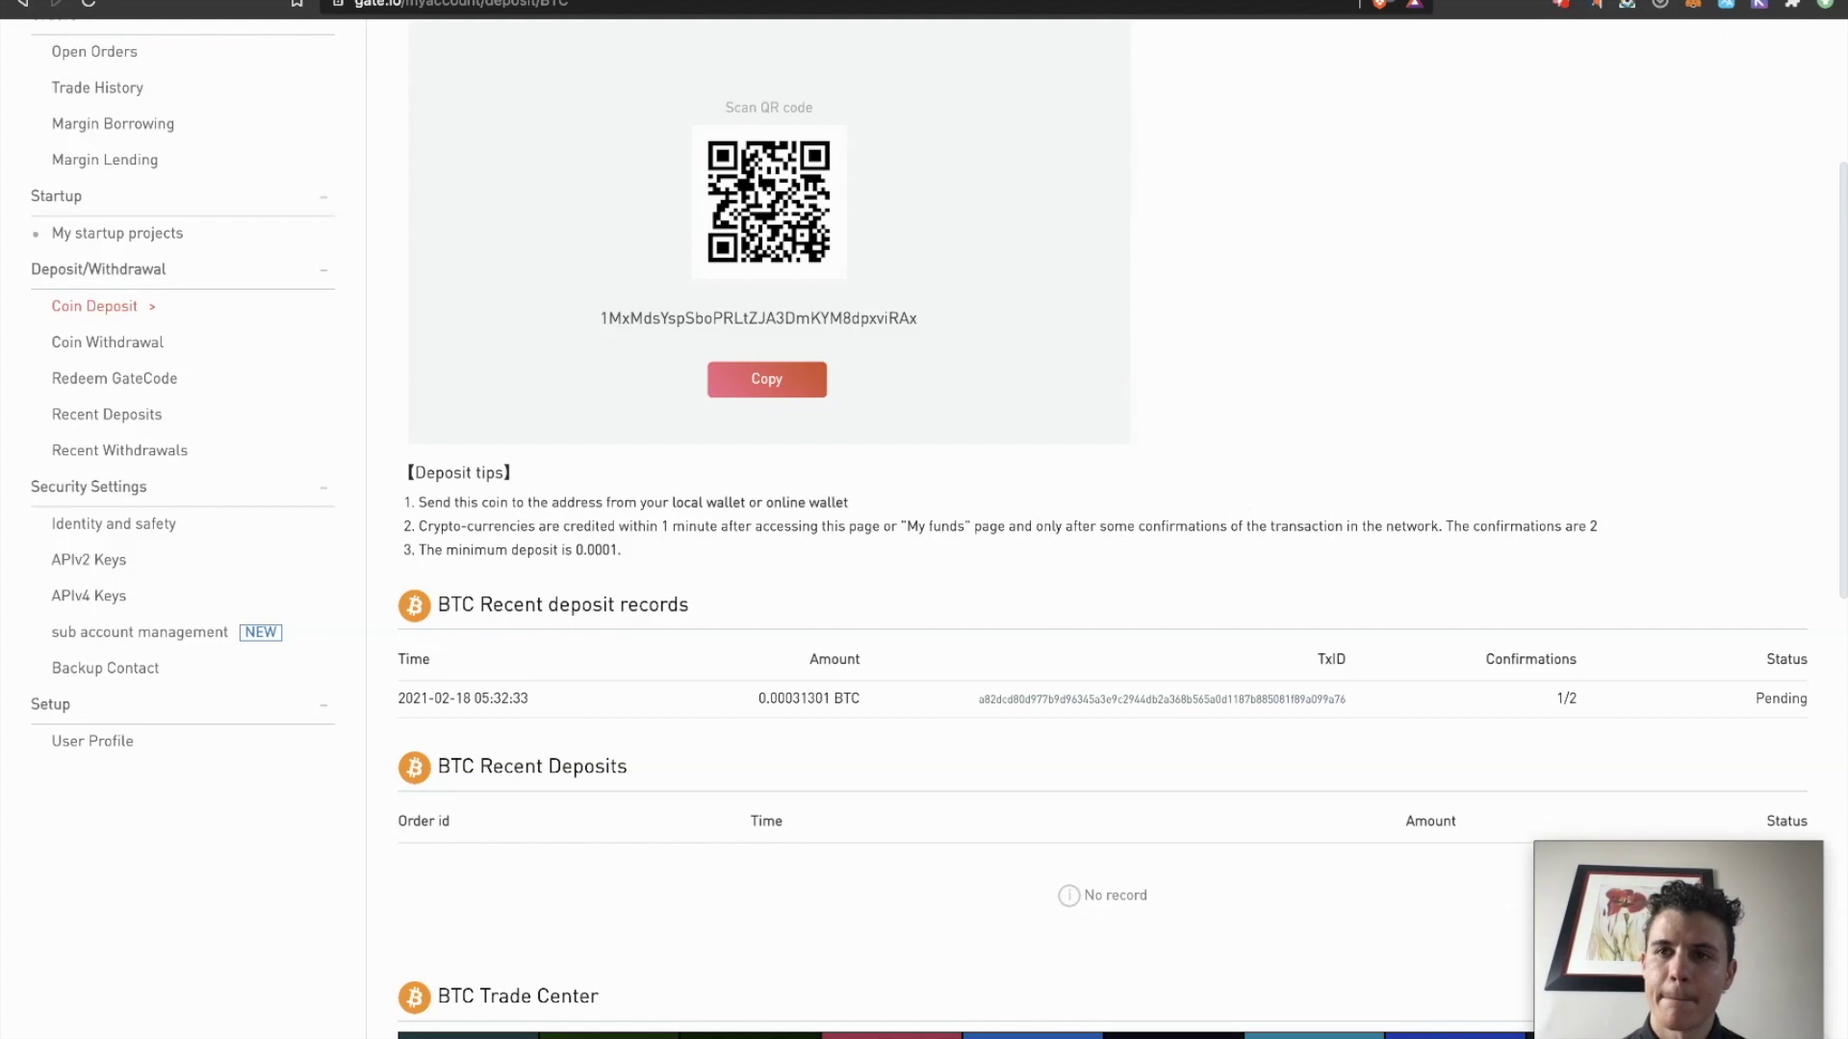
scroll(1423, 483, up, 3)
scroll(1422, 483, down, 2)
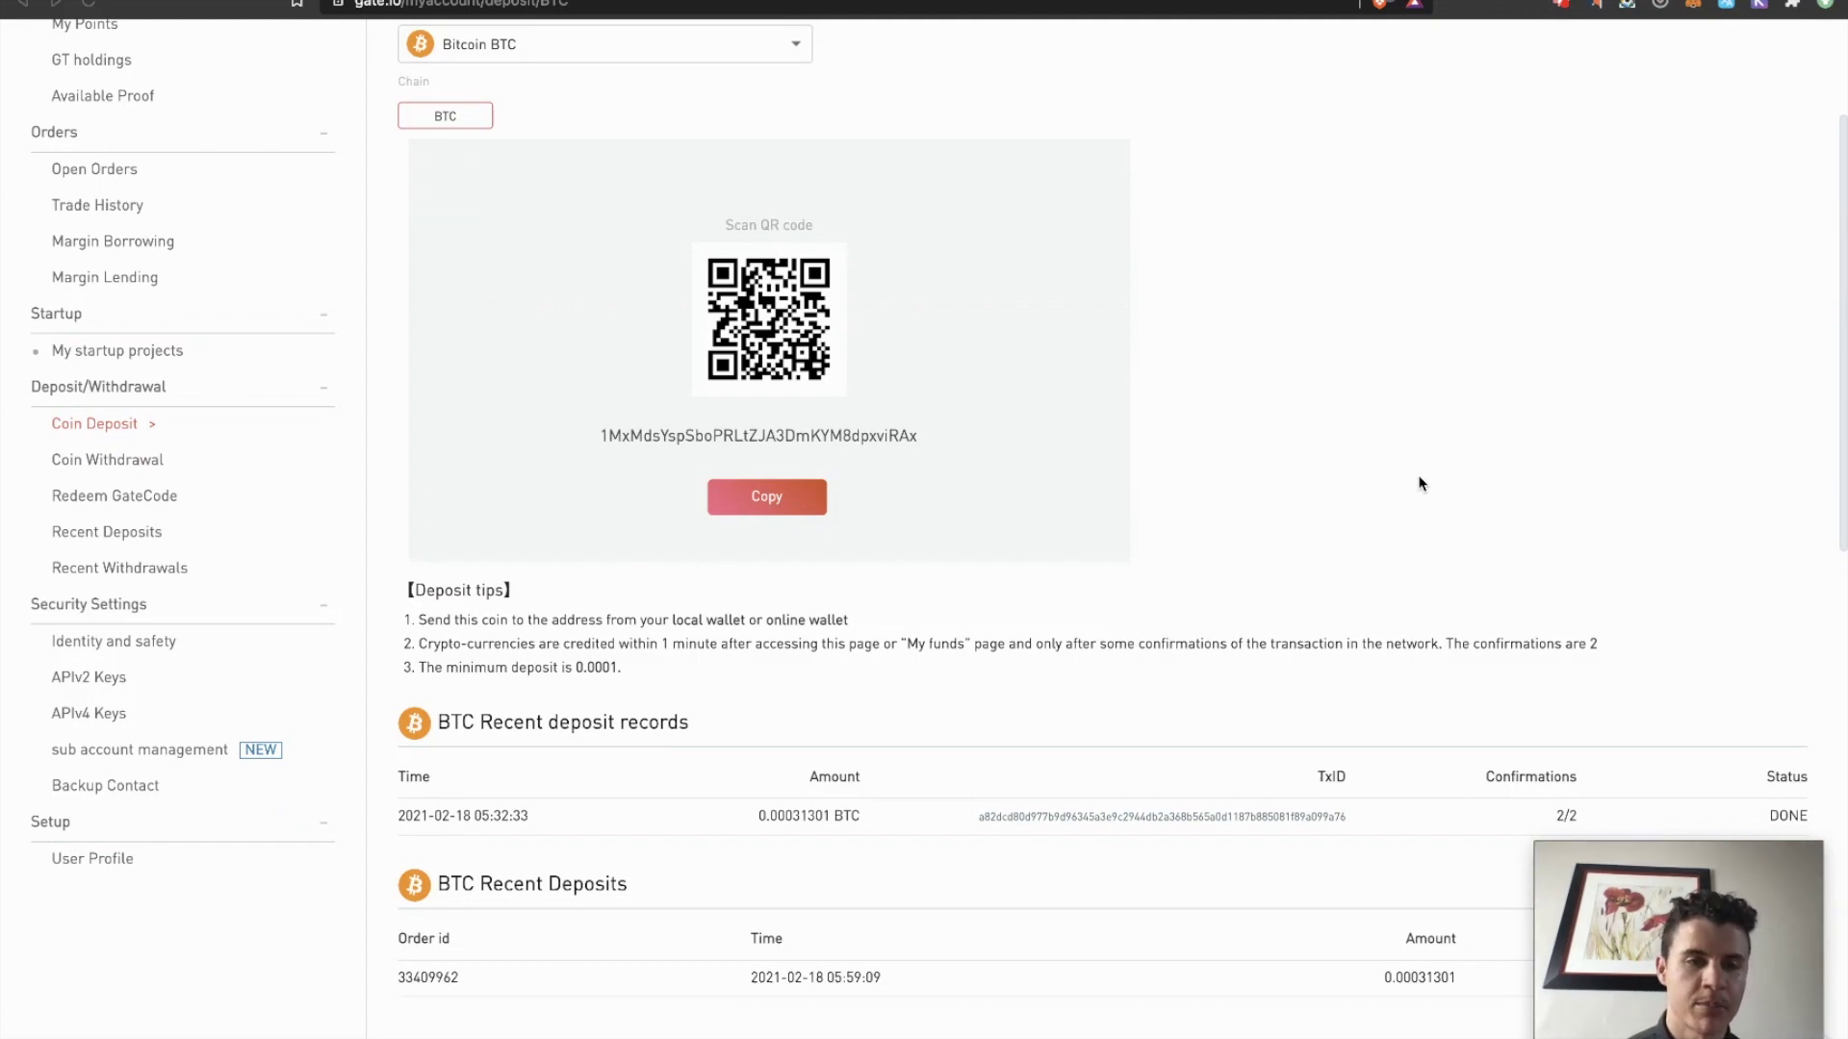
scroll(1560, 829, down, 1)
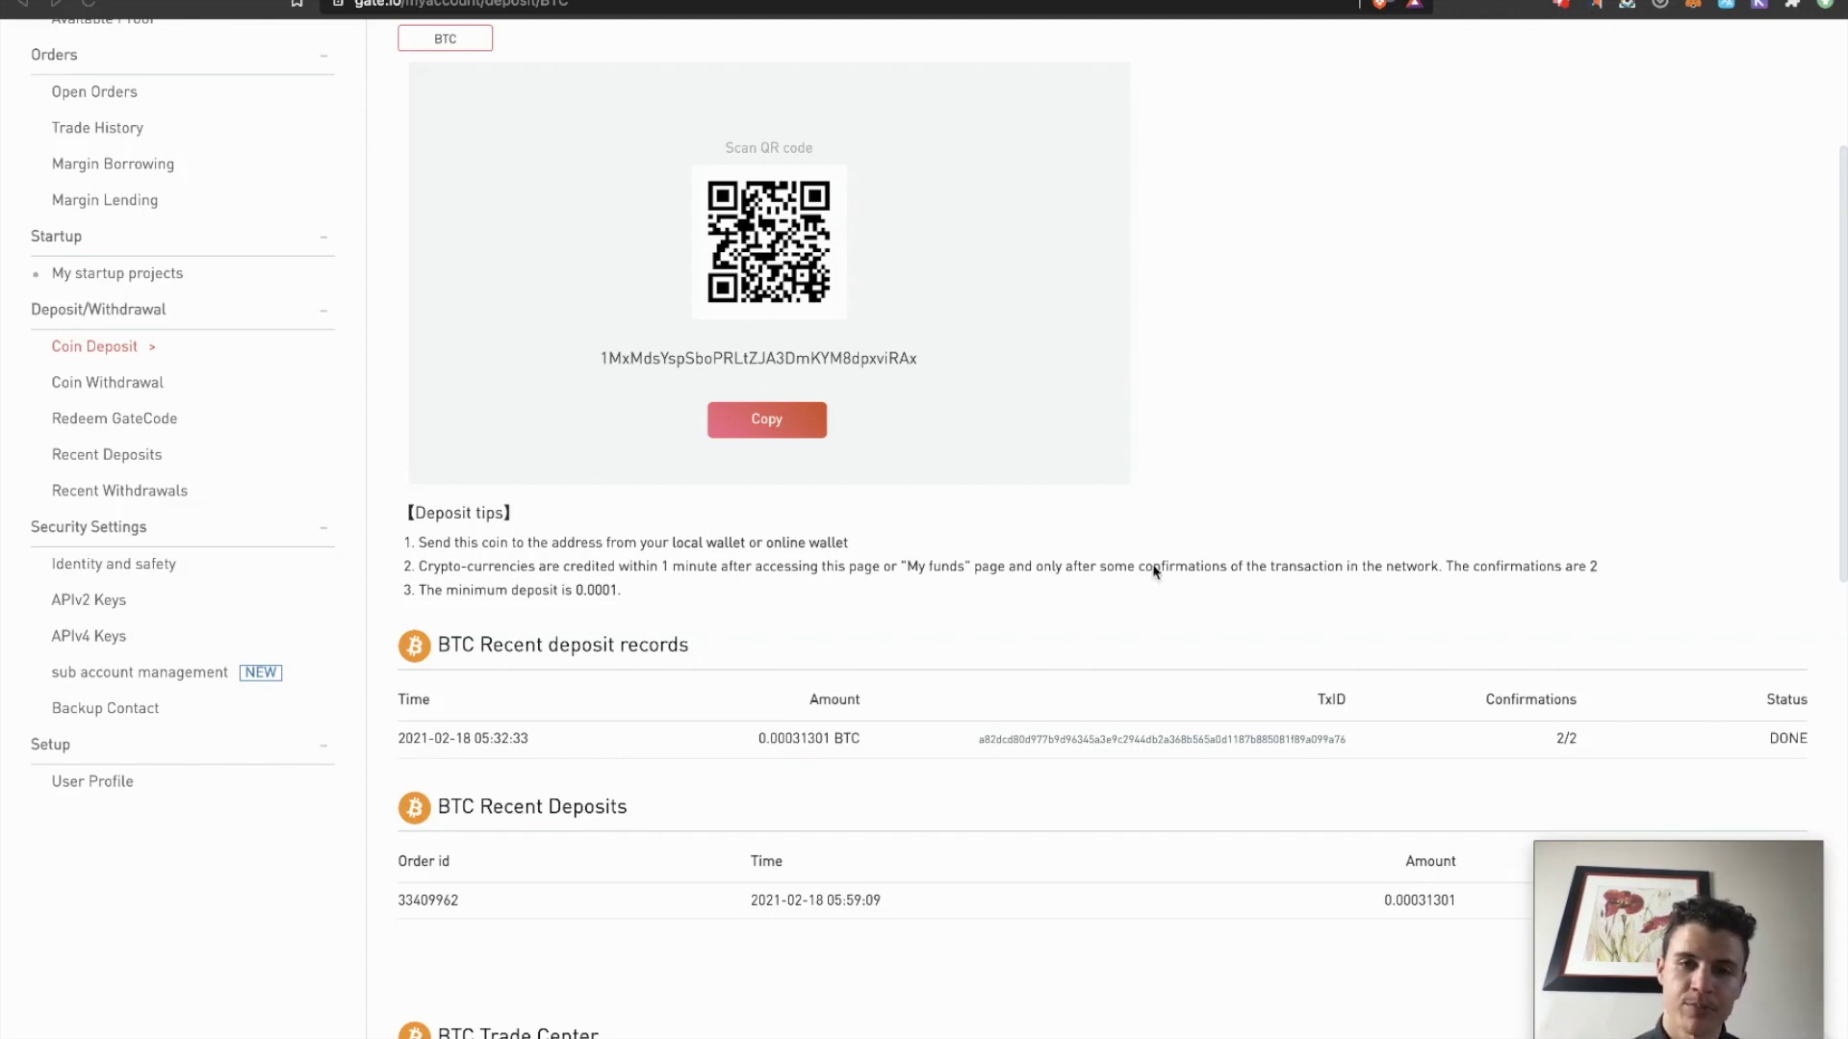
scroll(1376, 556, up, 4)
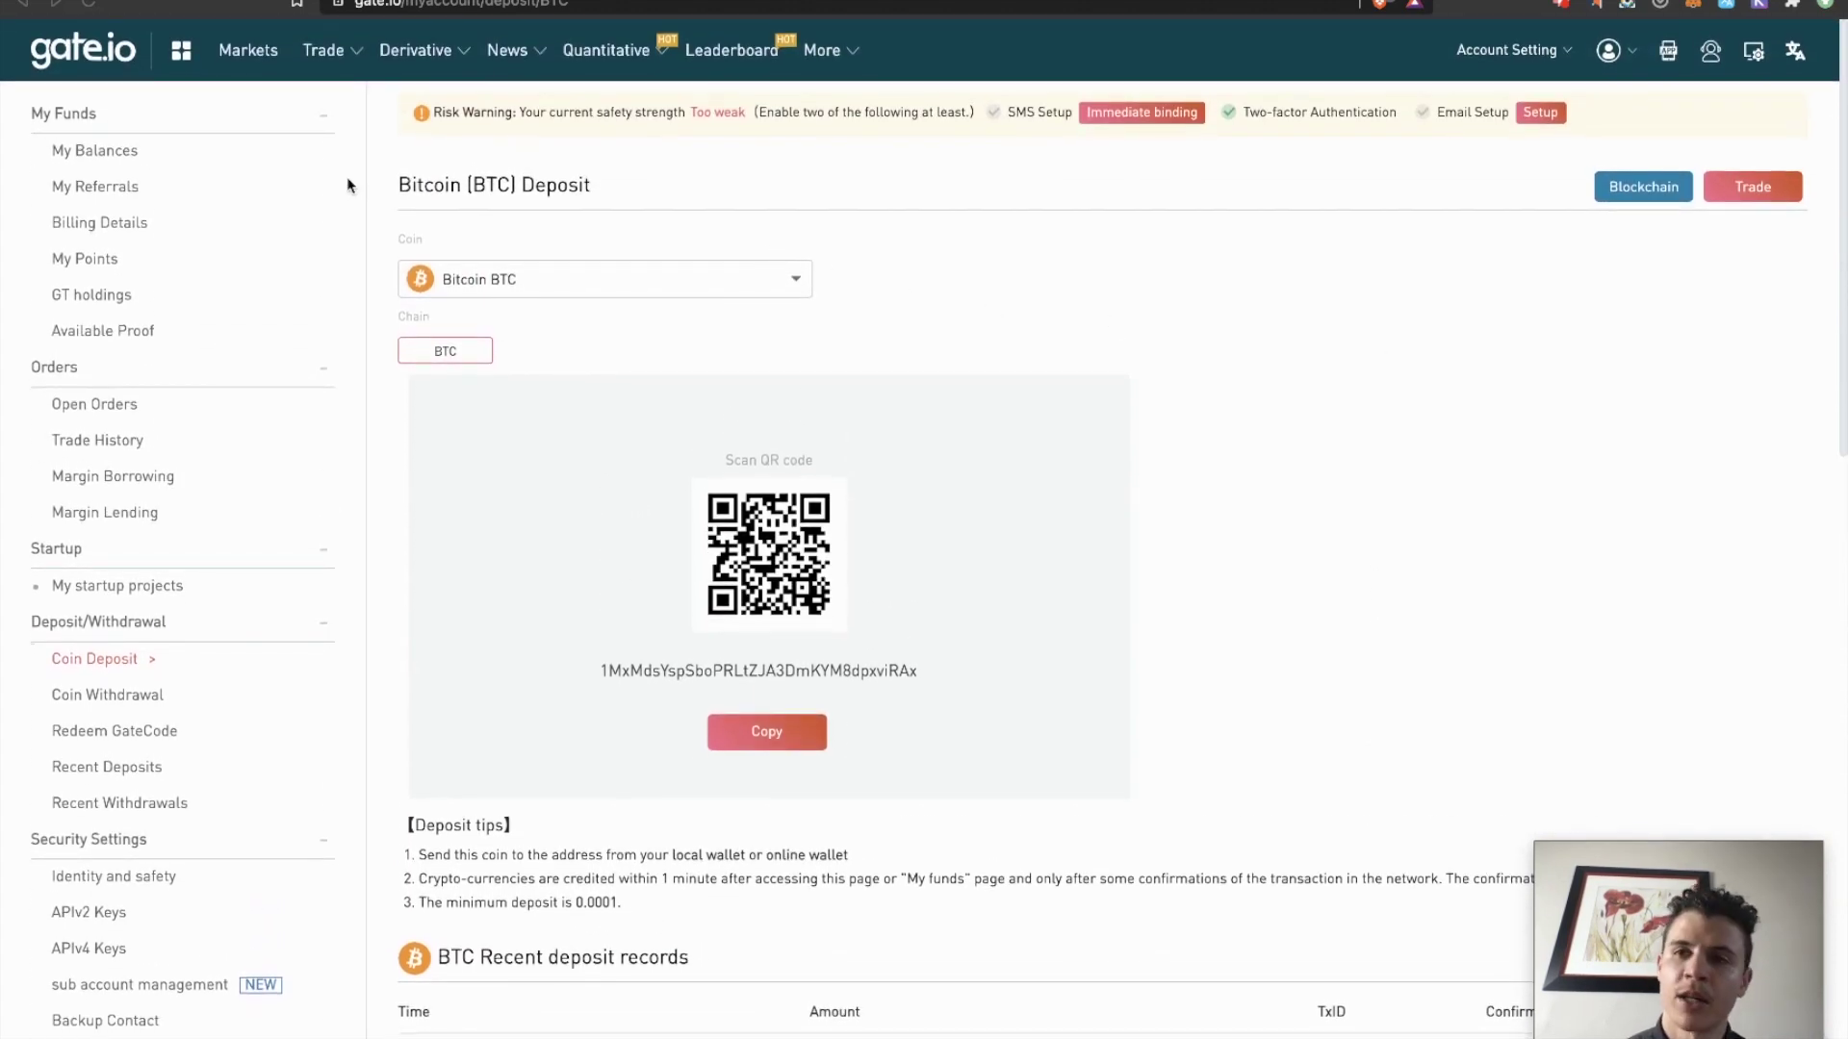
Step: View balances with zero-balance coins hidden, showing 0.000356 BTC (18.67 USD), then go to Markets
click(85, 155)
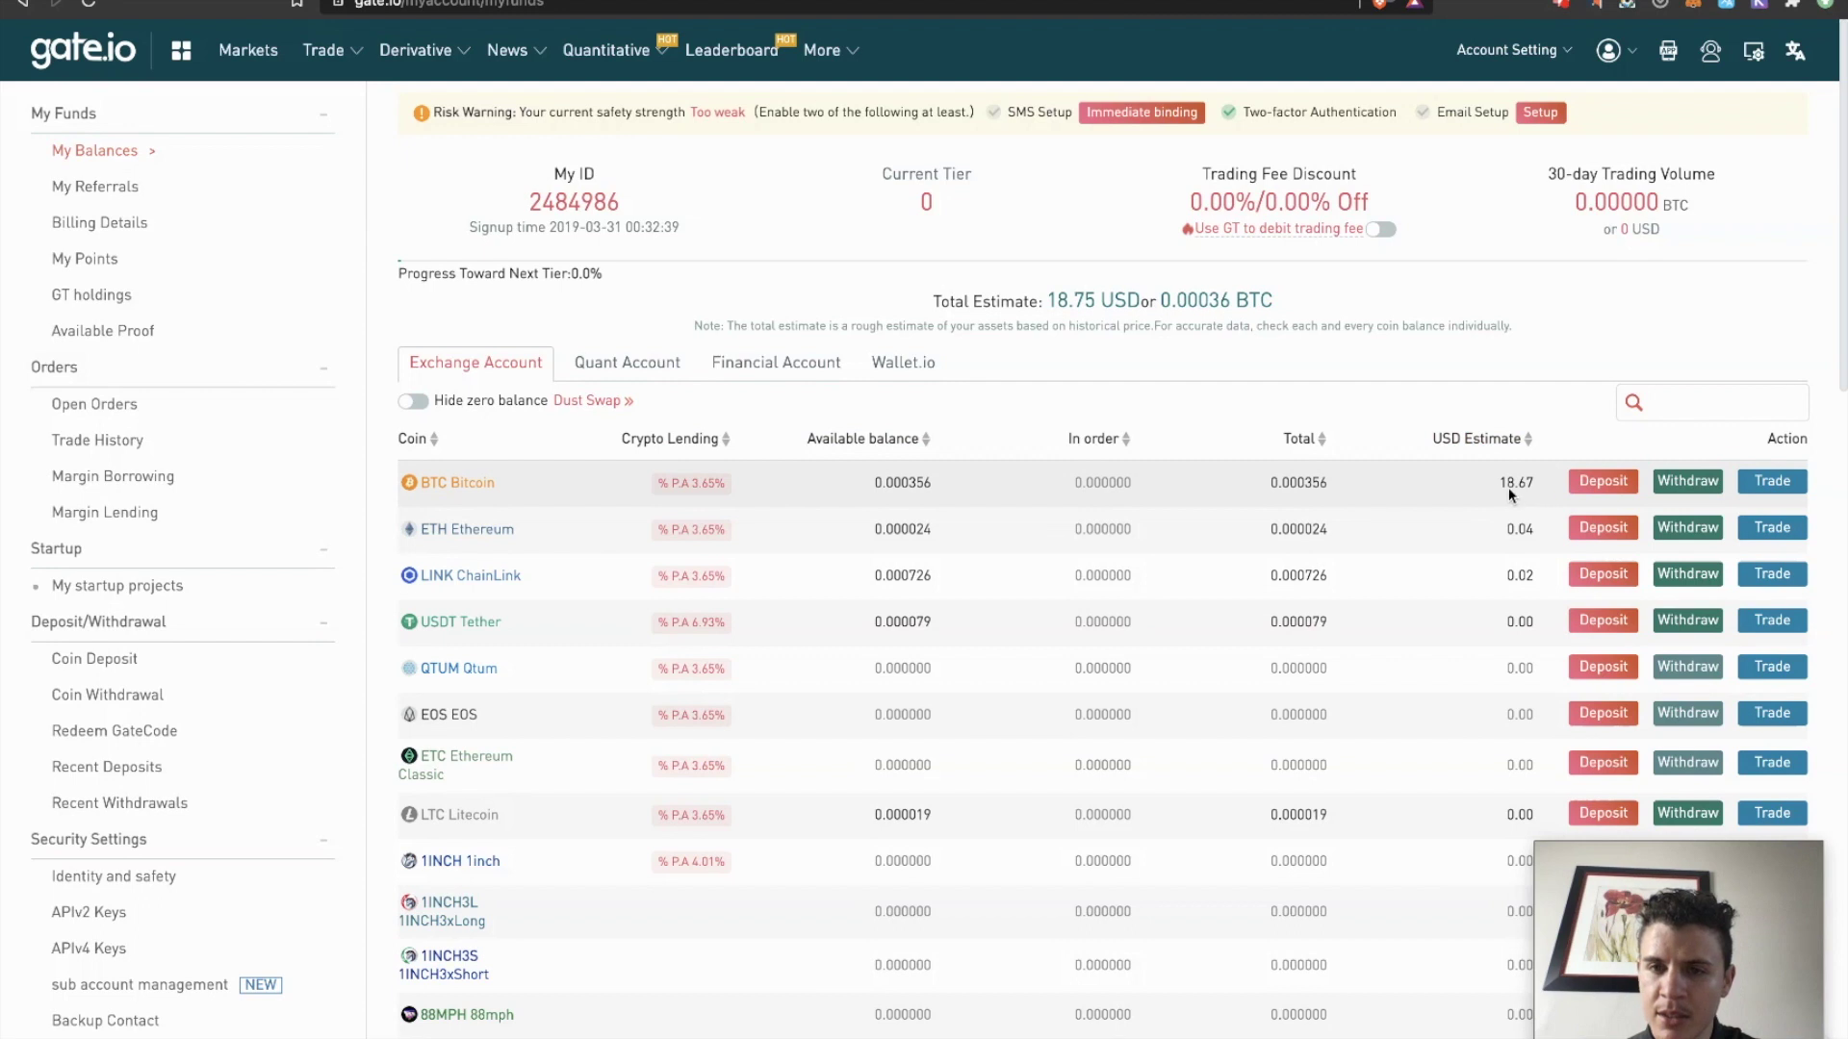
click(415, 403)
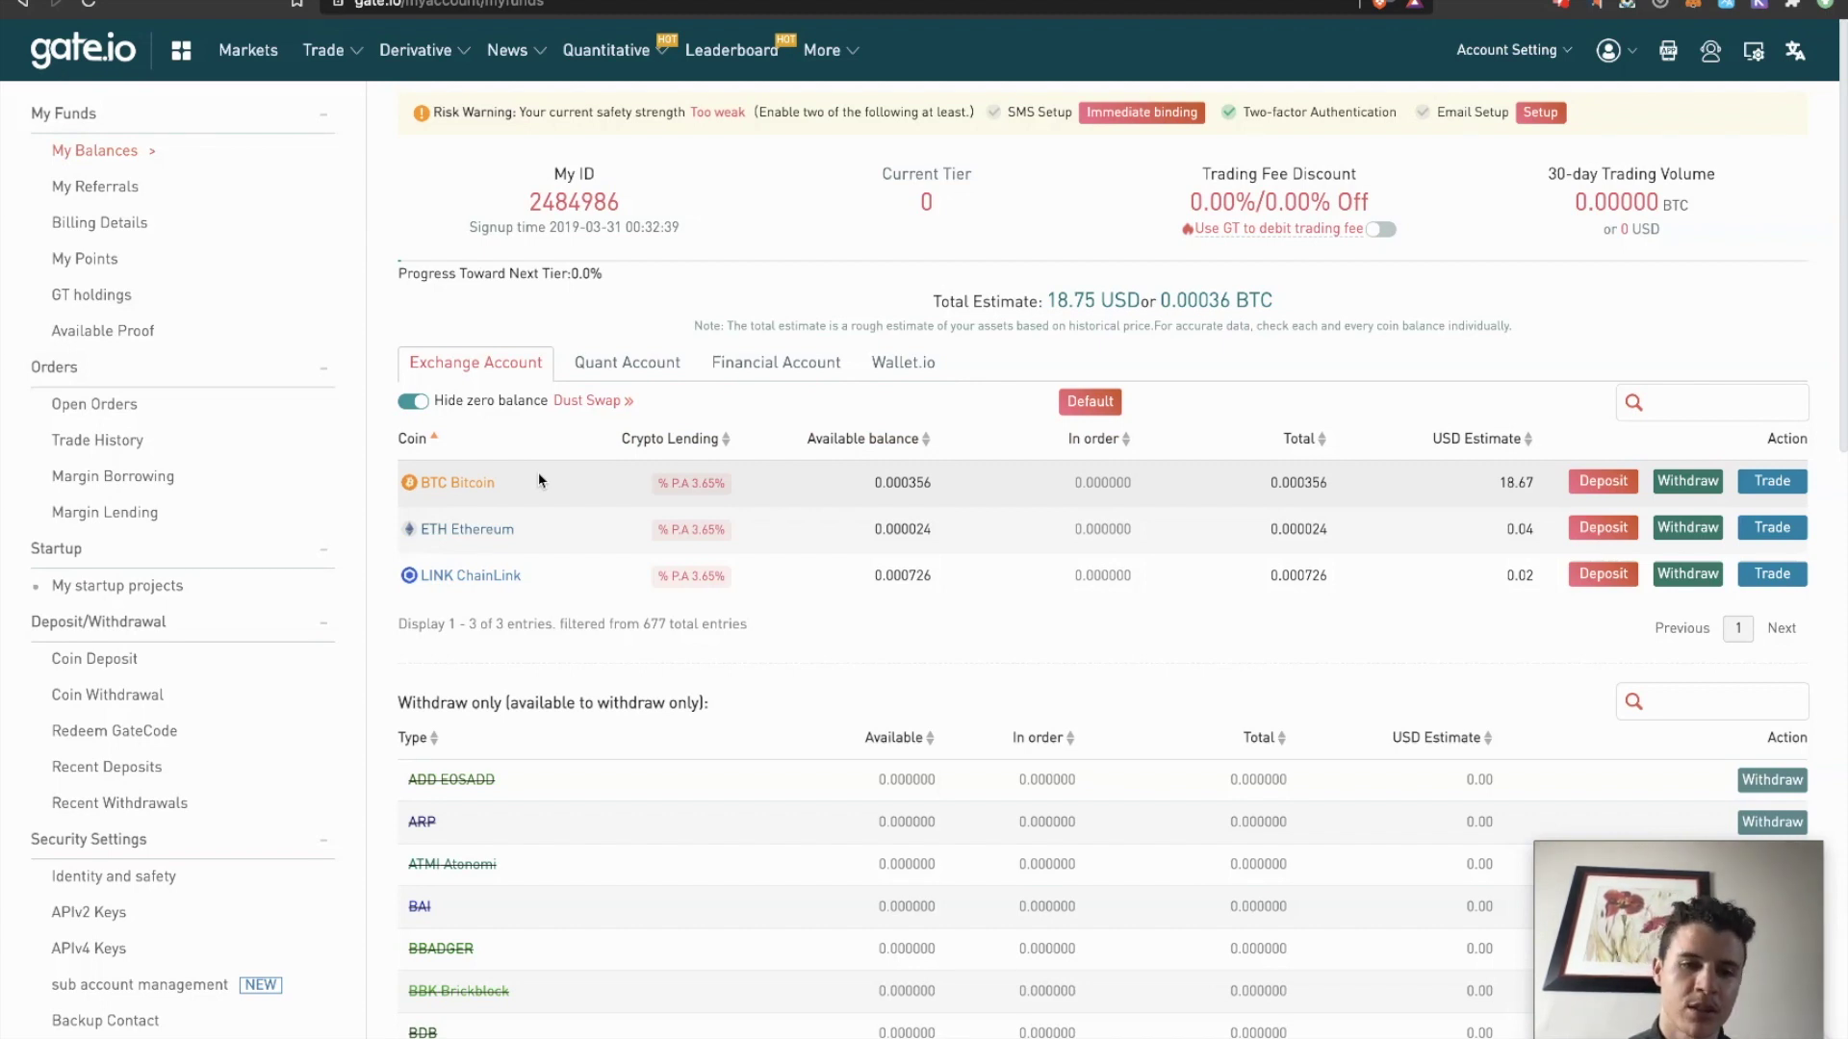
click(250, 50)
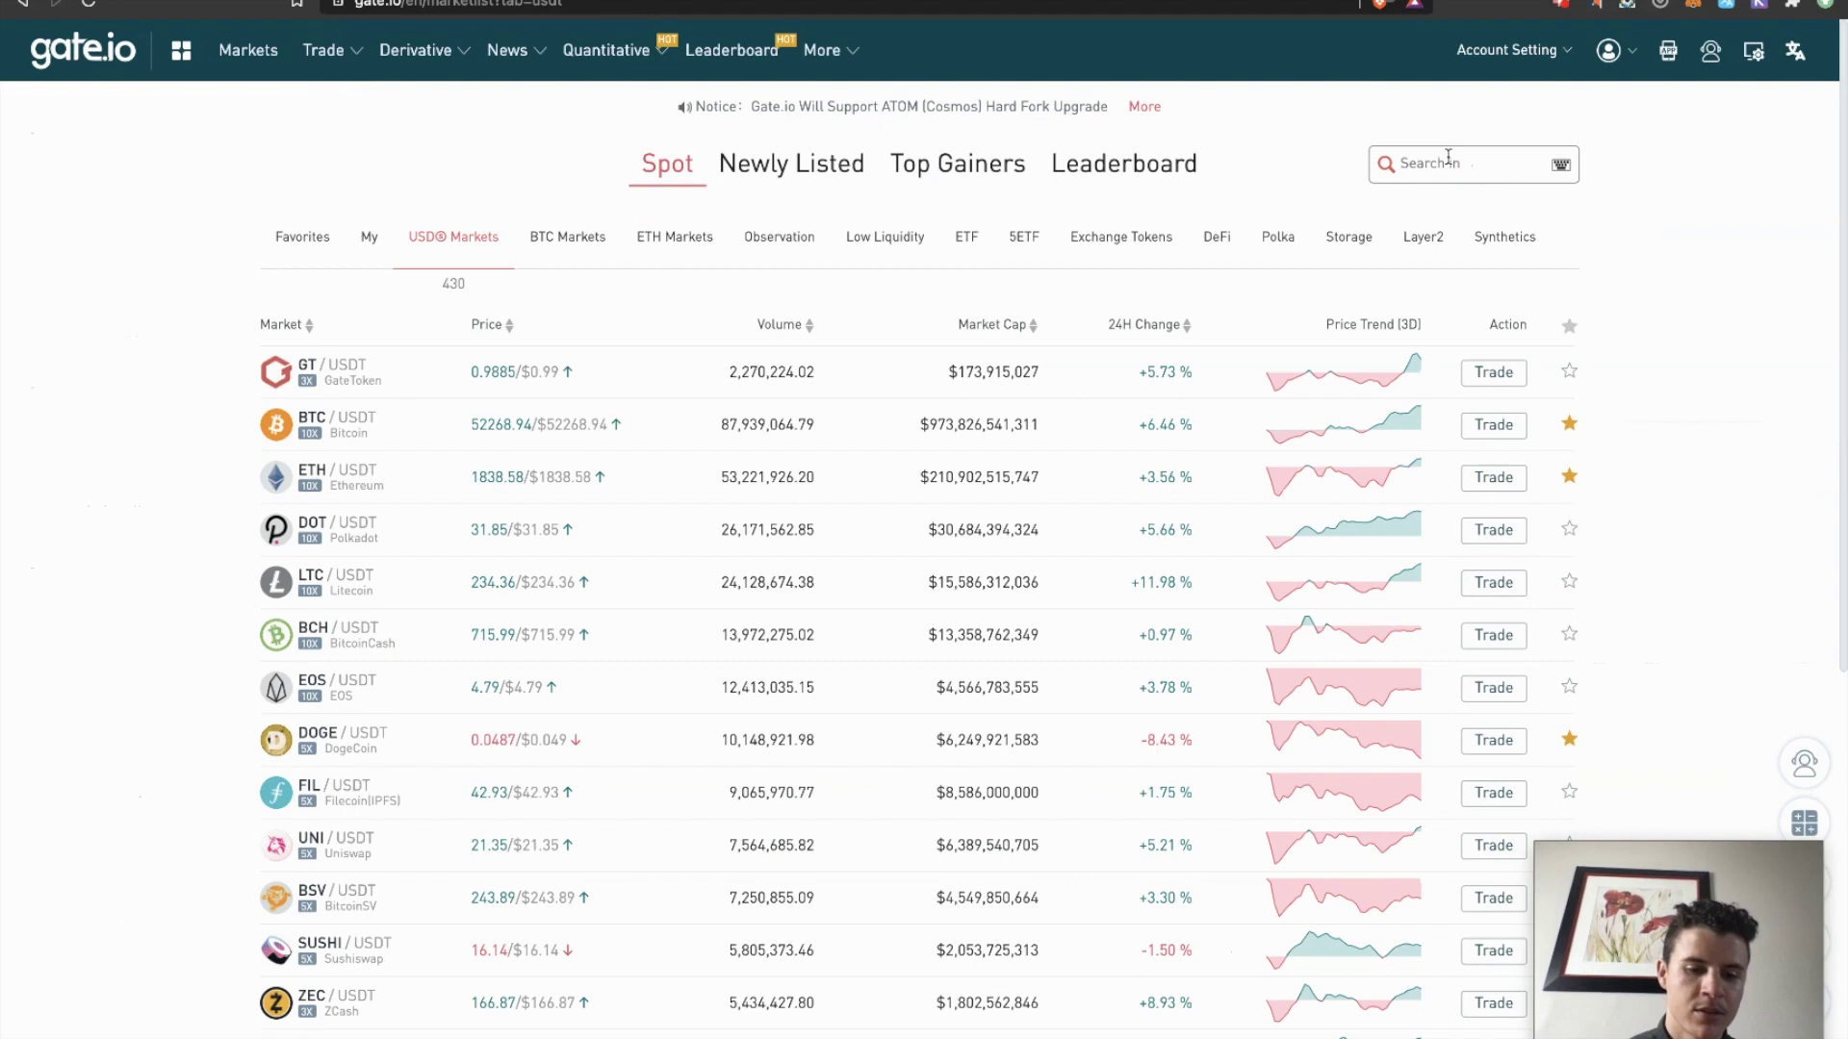
Step: Search markets for 'rsr', view the RSR/USDT trading page, and return to the list
click(1448, 157)
text(rsr)
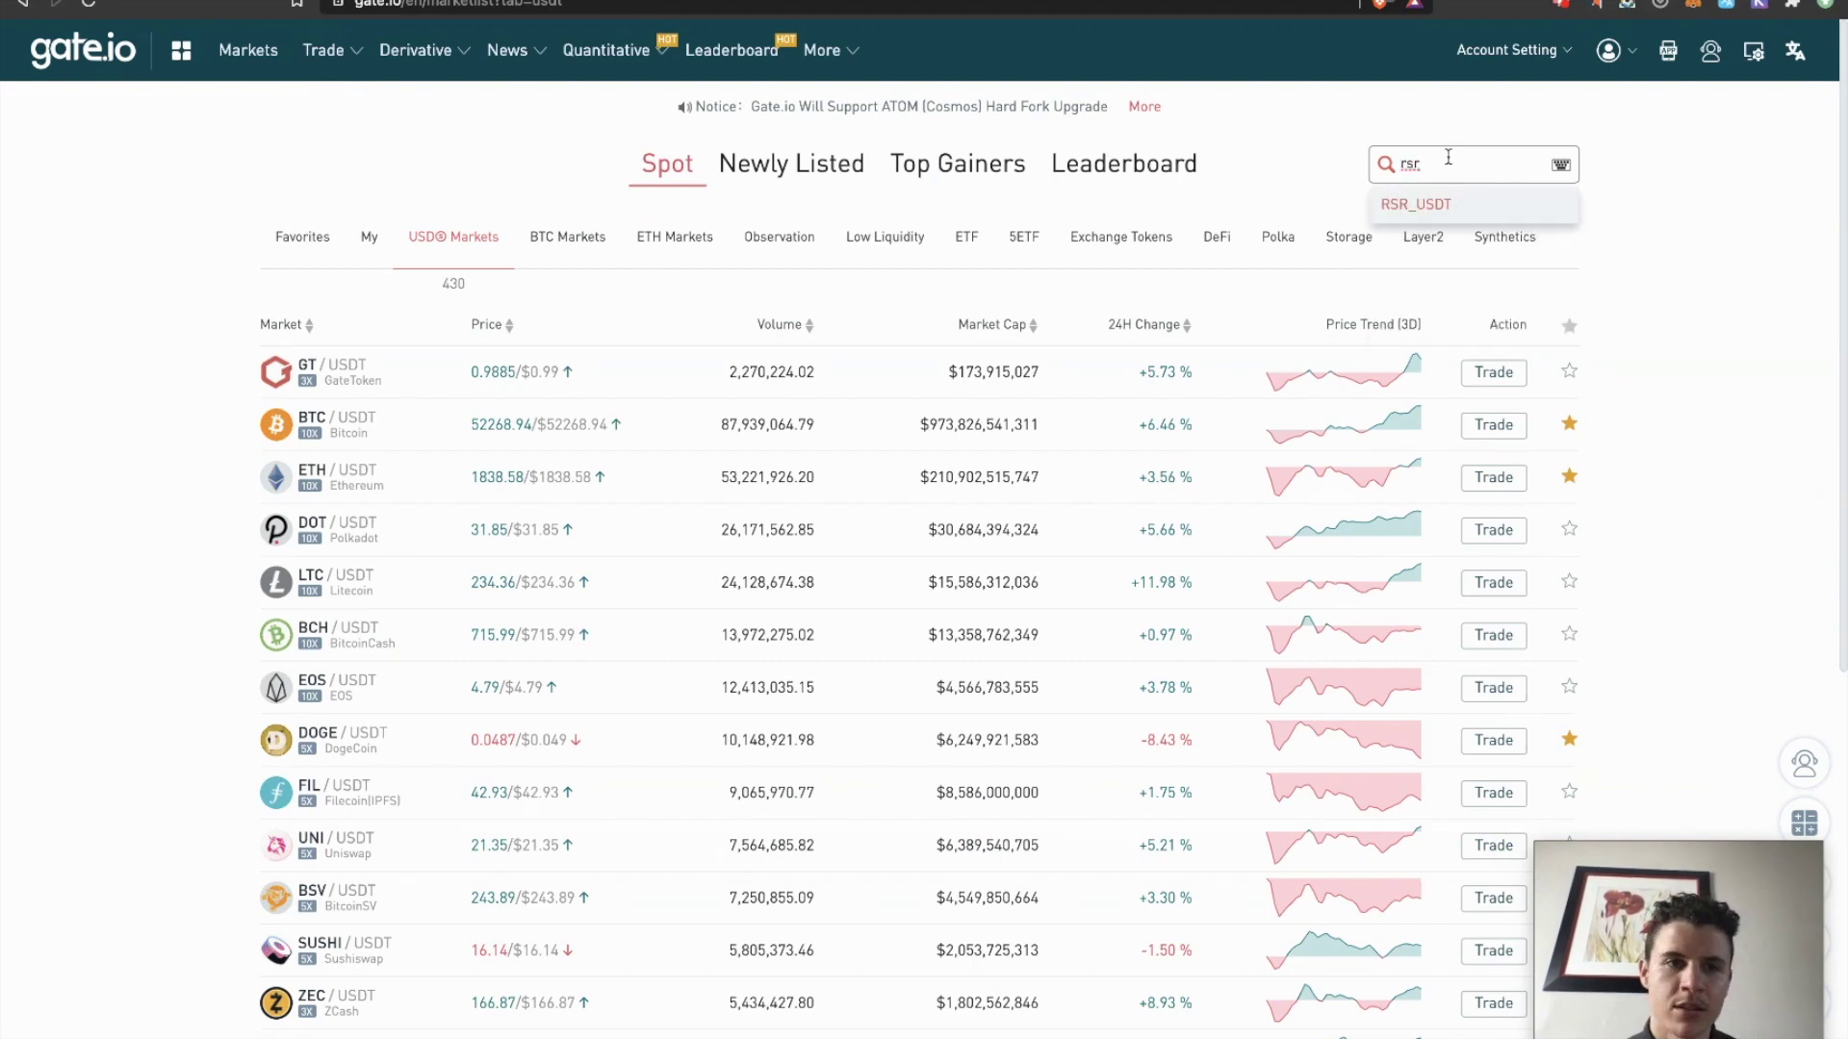
click(1426, 210)
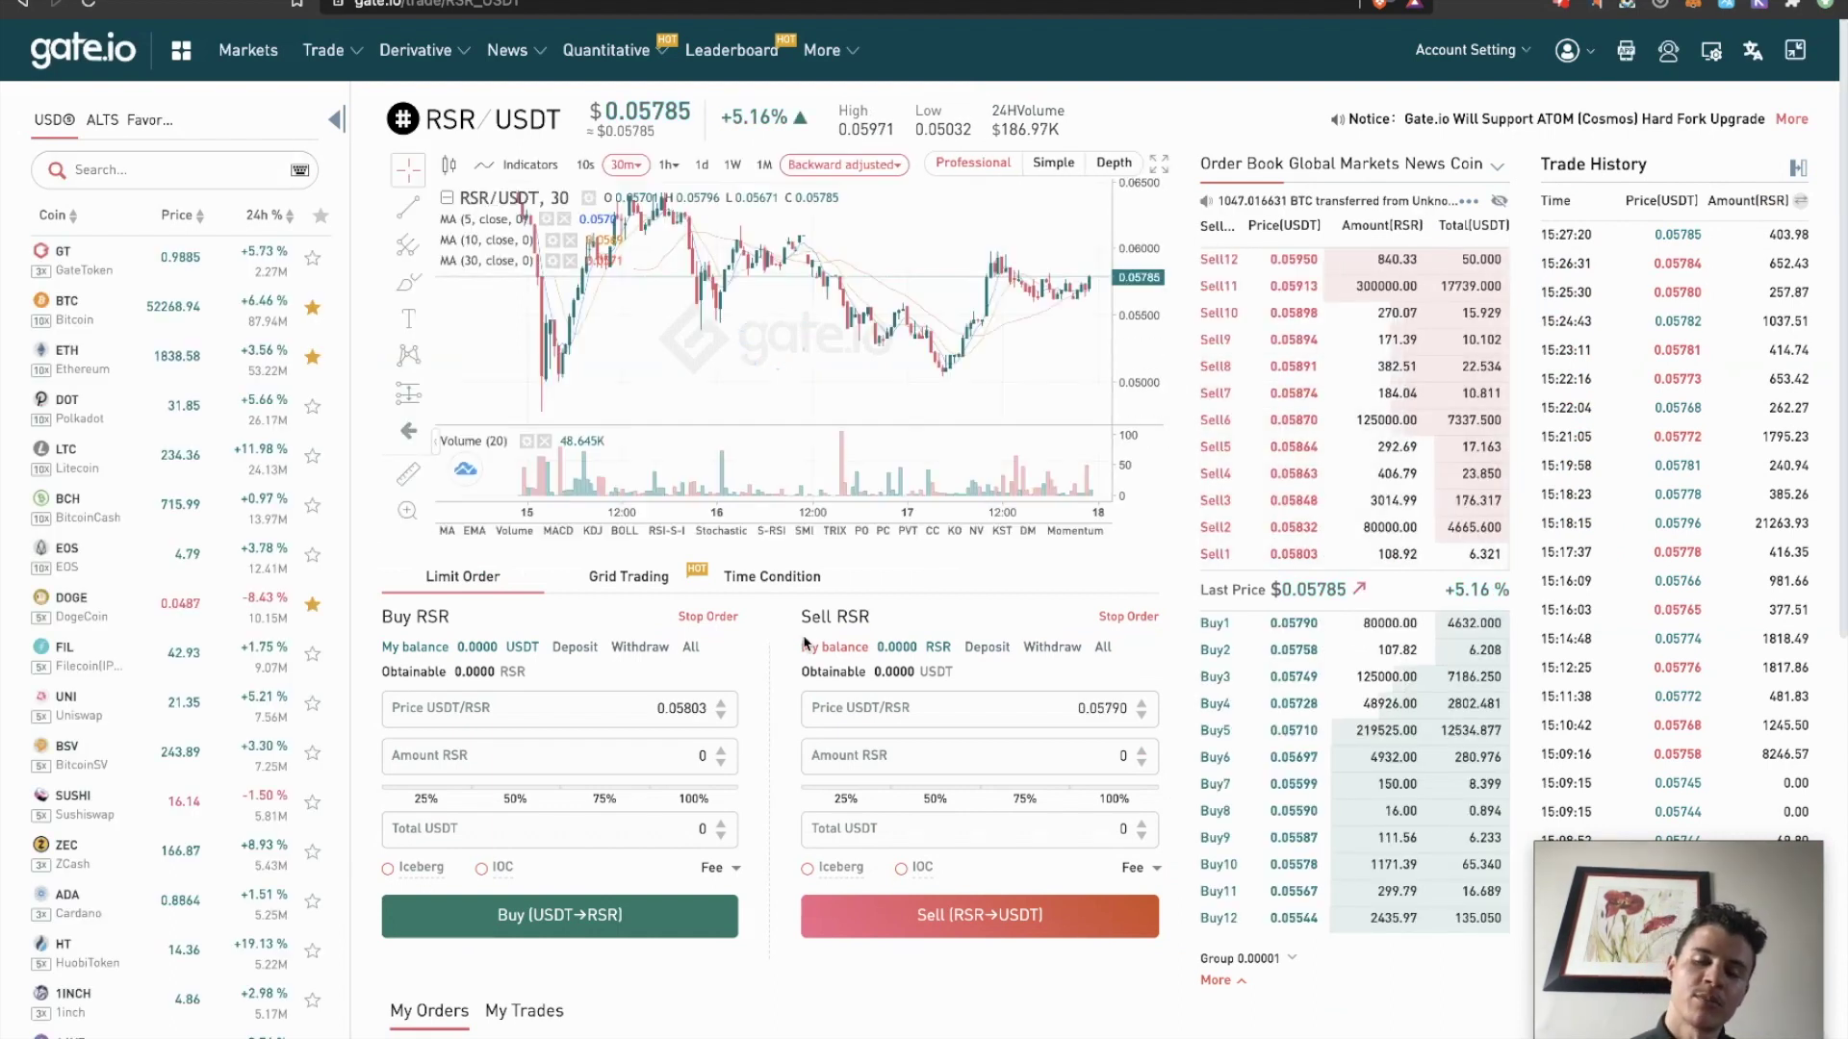
click(247, 51)
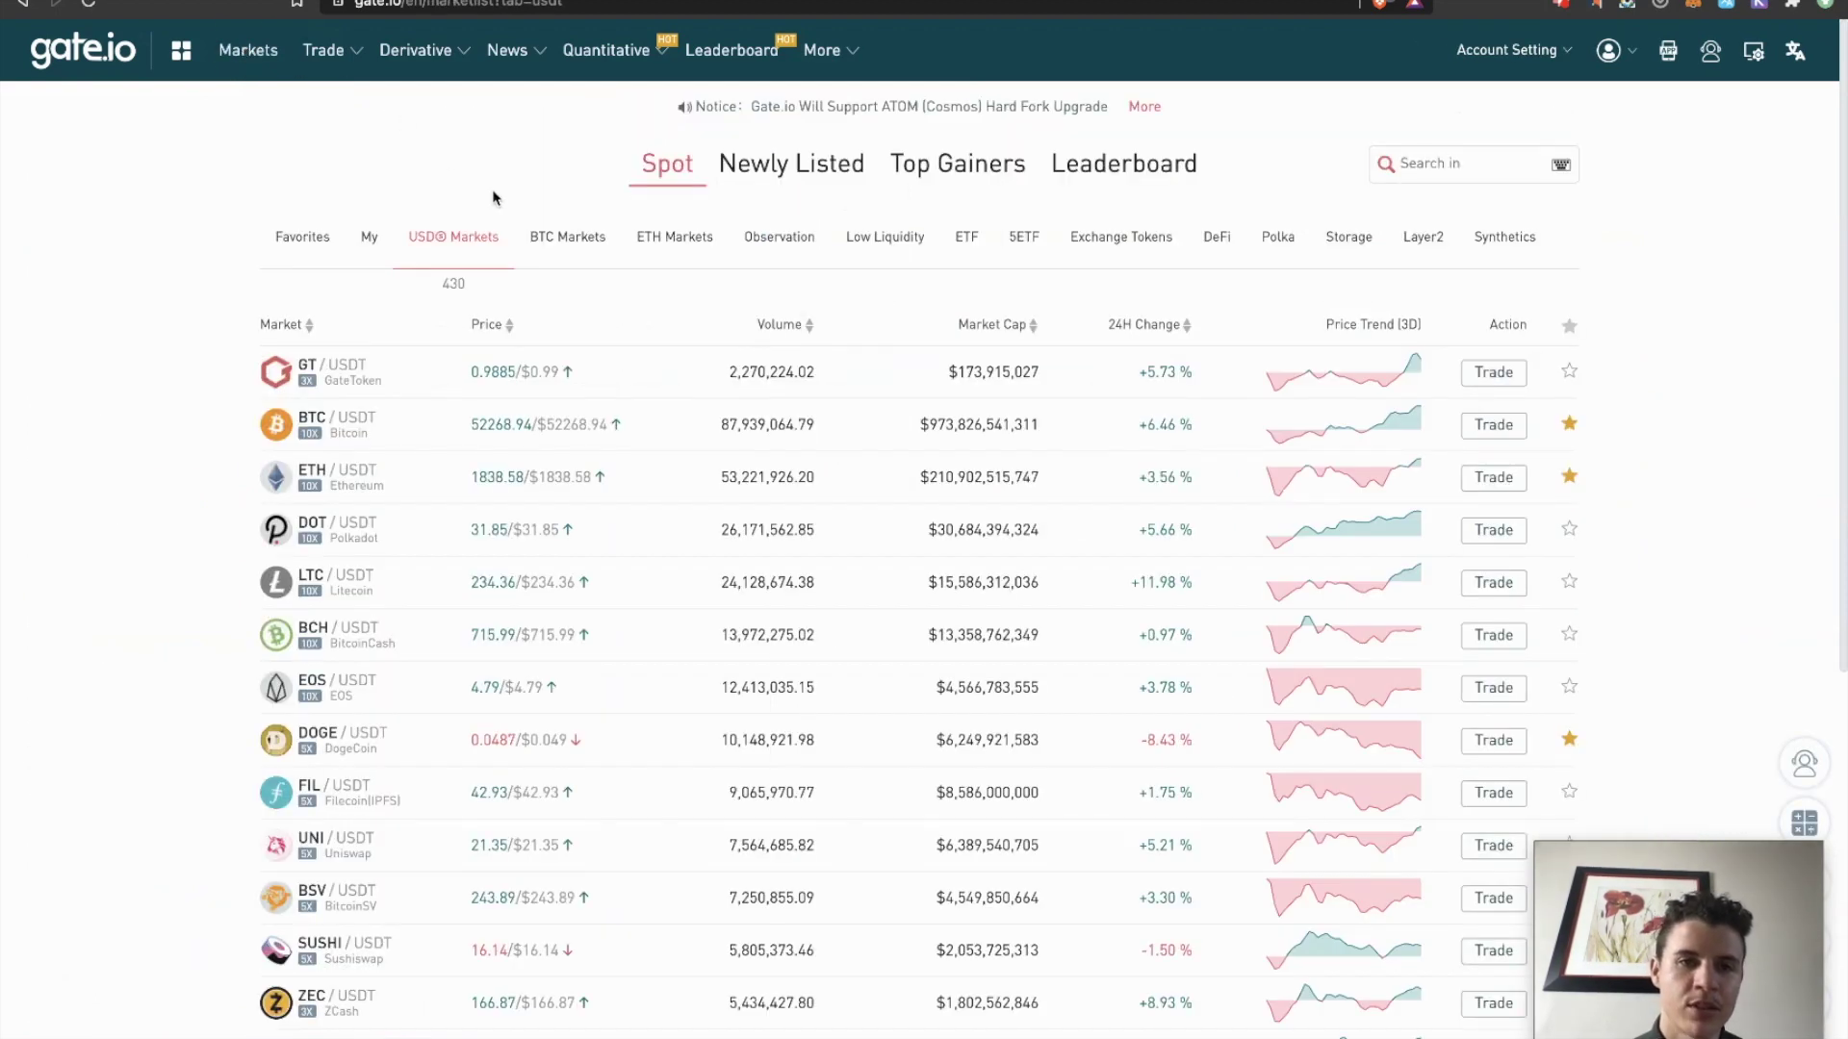
Step: Browse the BTC, ETH and USDT pair lists, briefly viewing BTC/USDT before returning
click(550, 236)
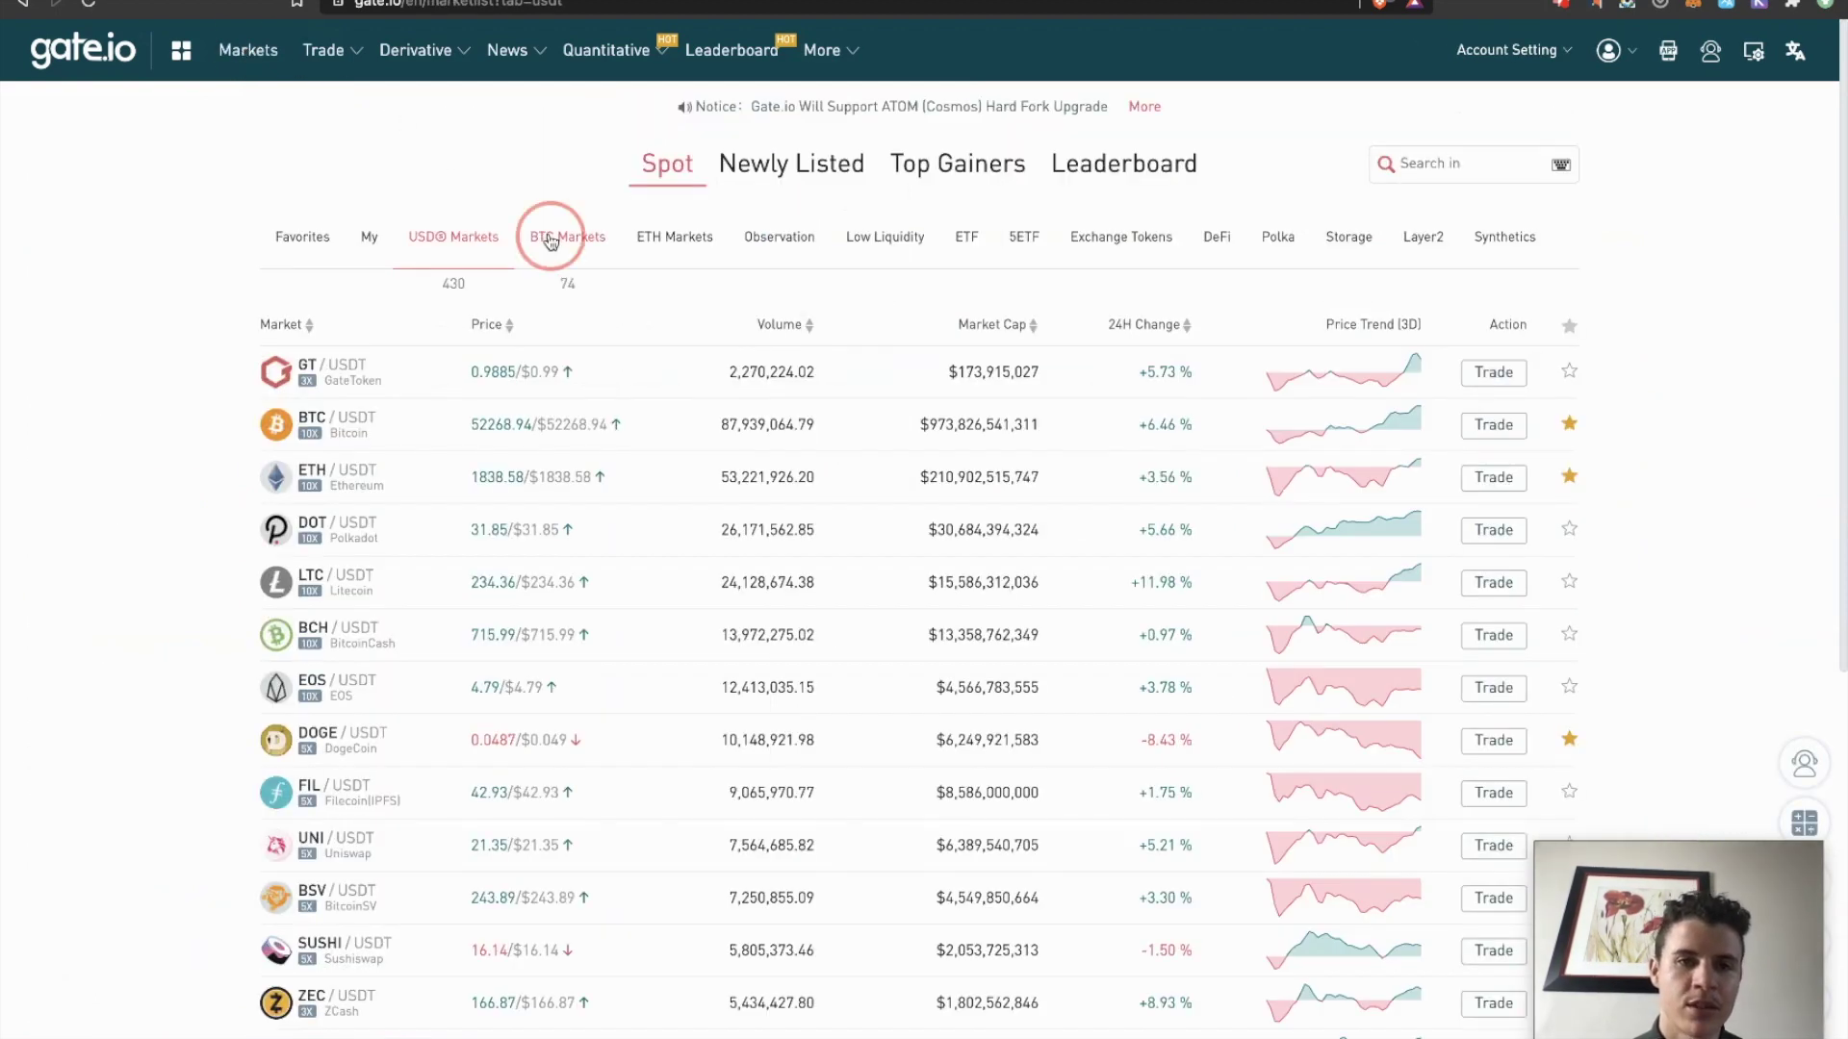
click(1480, 167)
text(rsr)
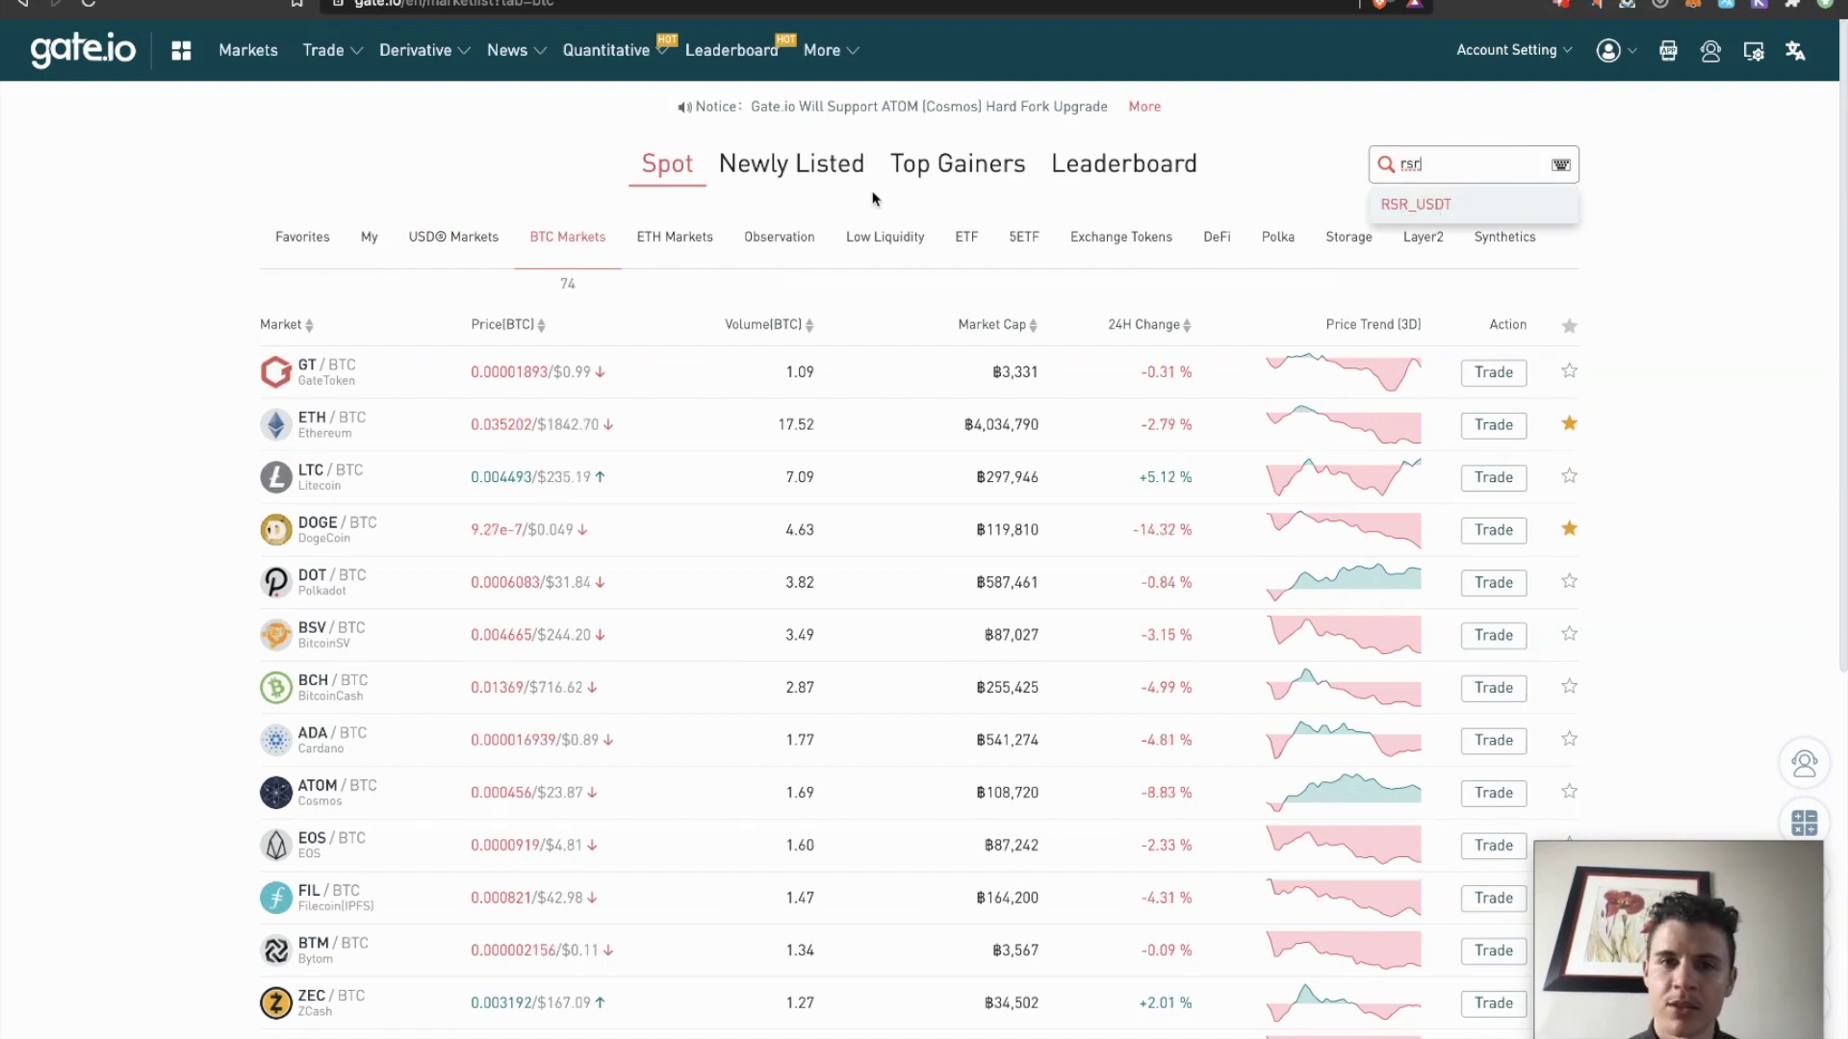
click(667, 247)
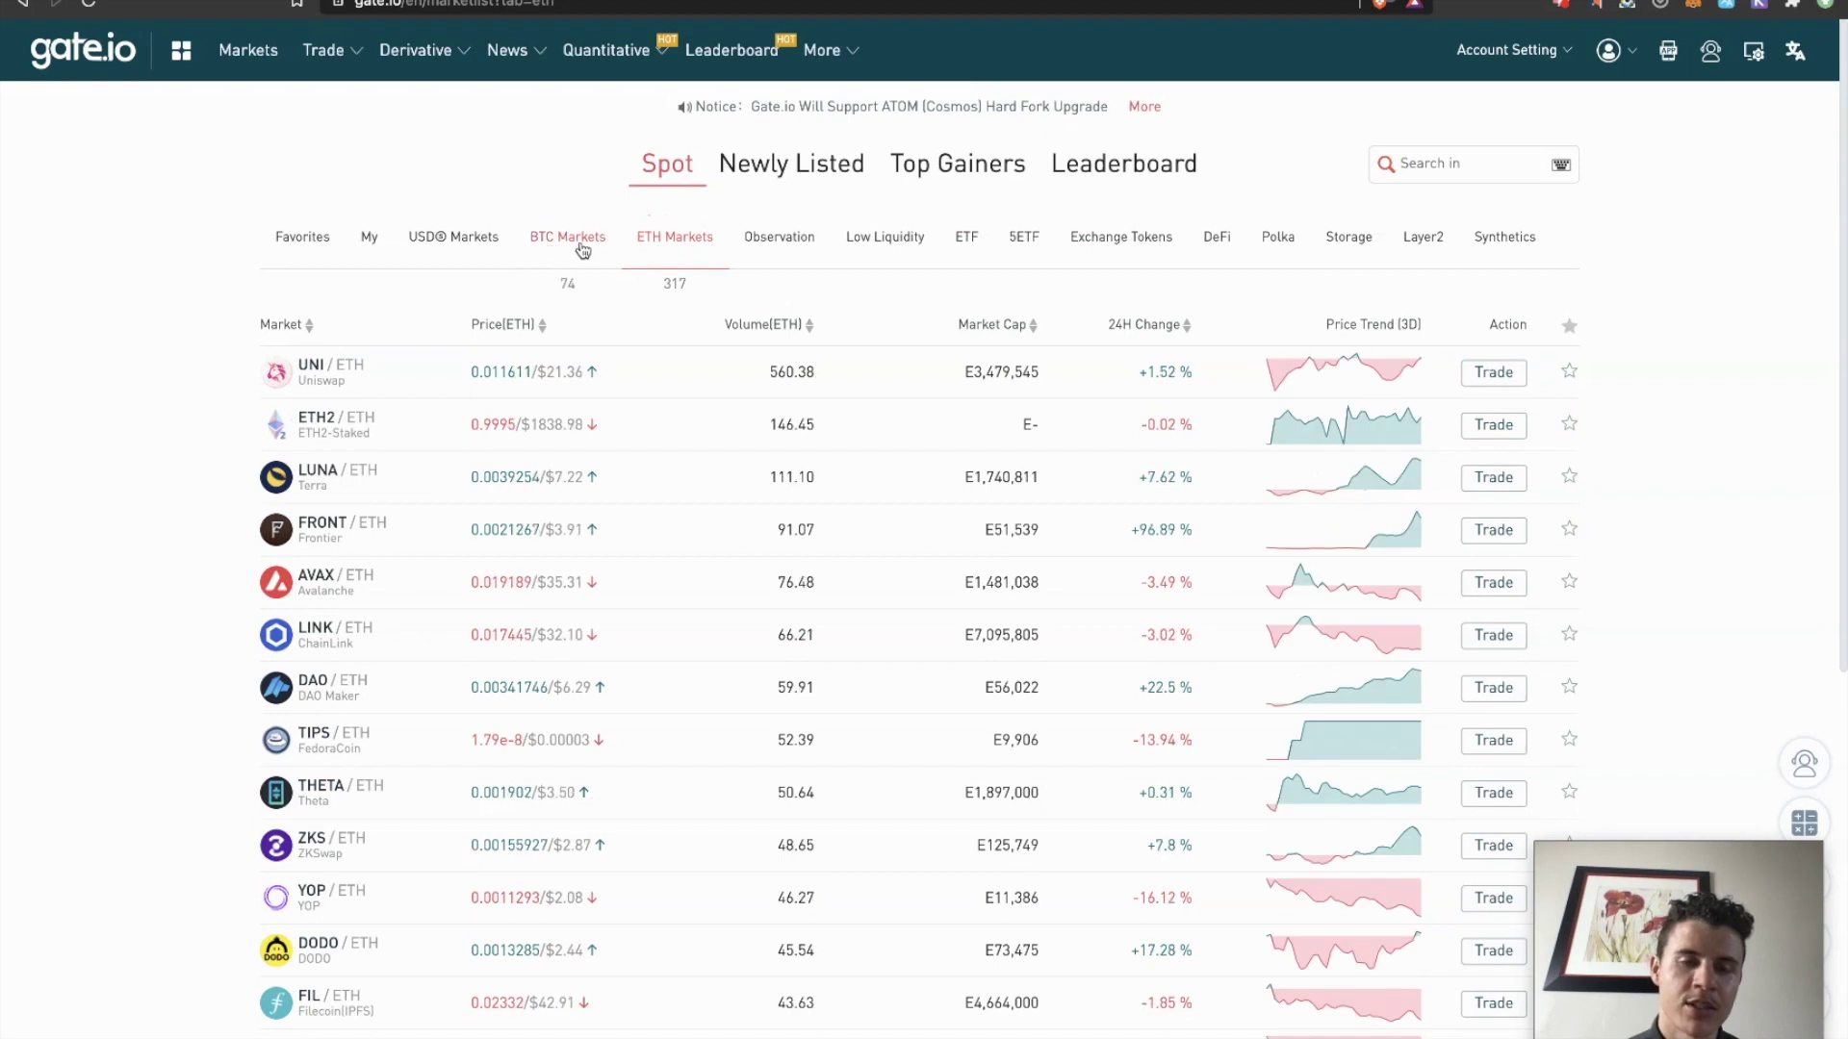
click(465, 238)
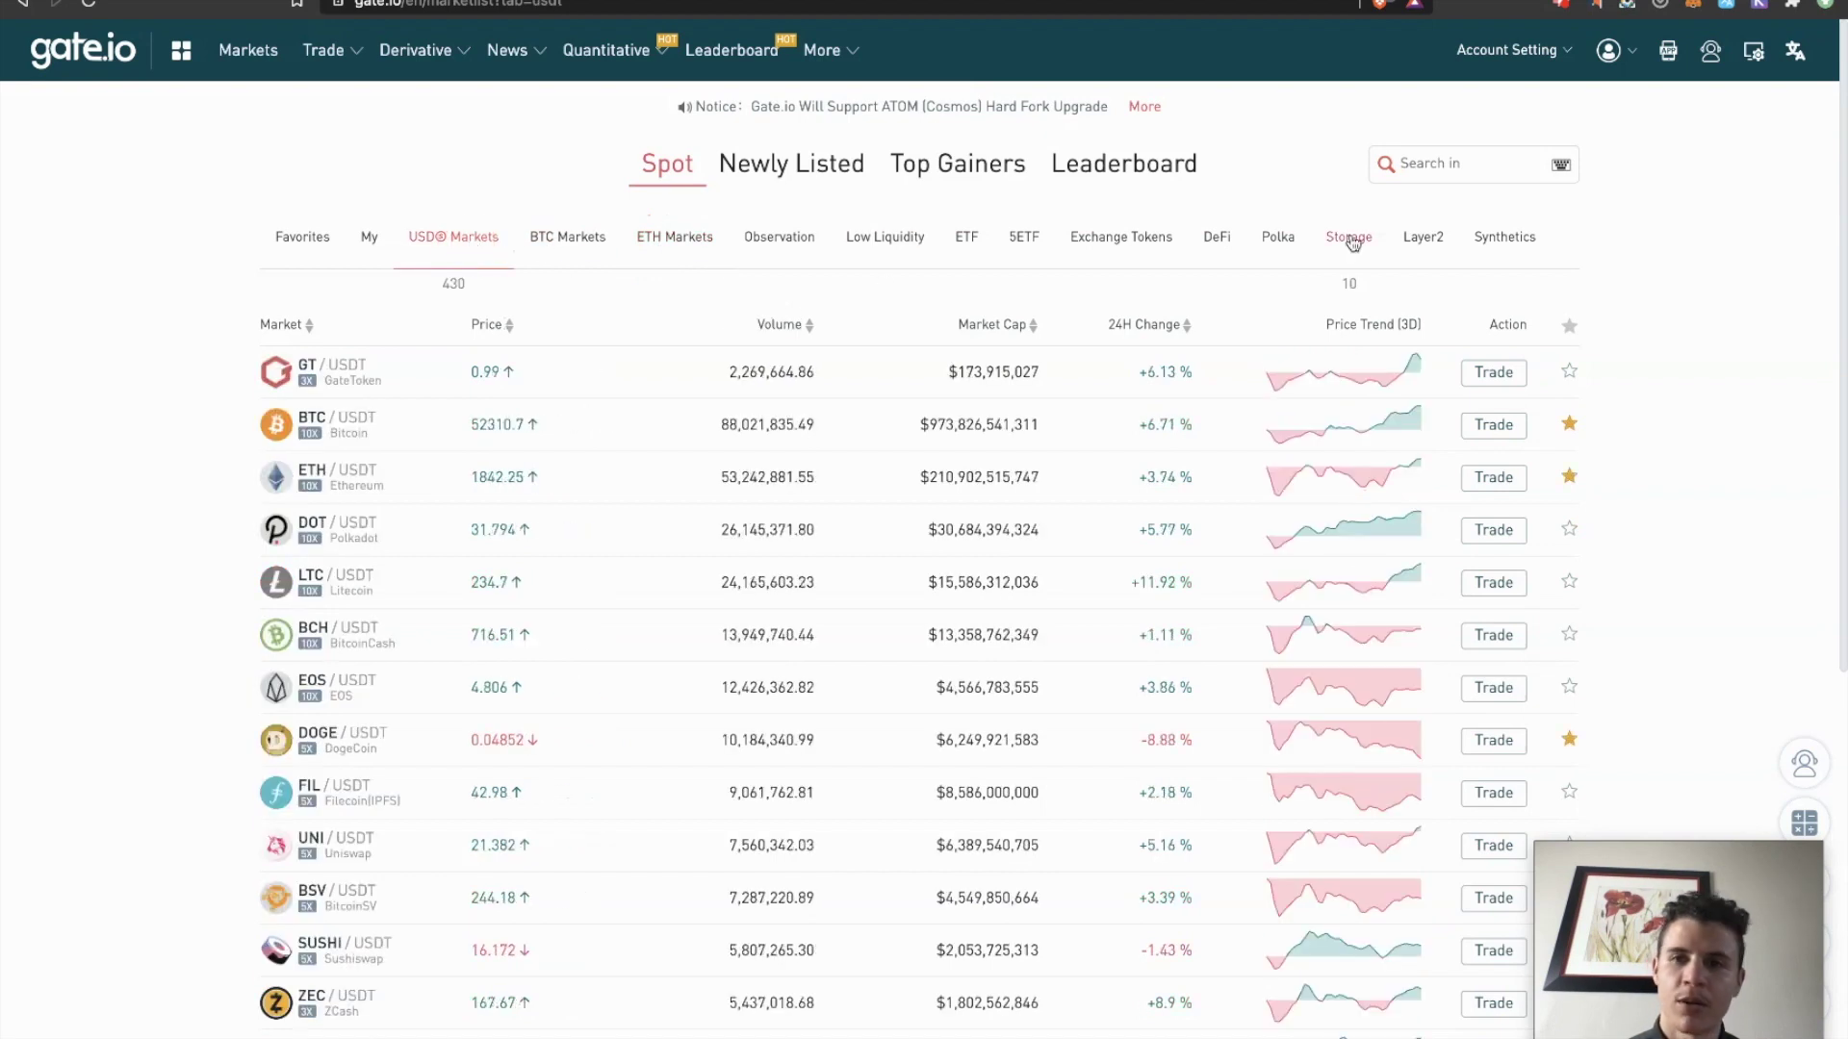
click(1487, 165)
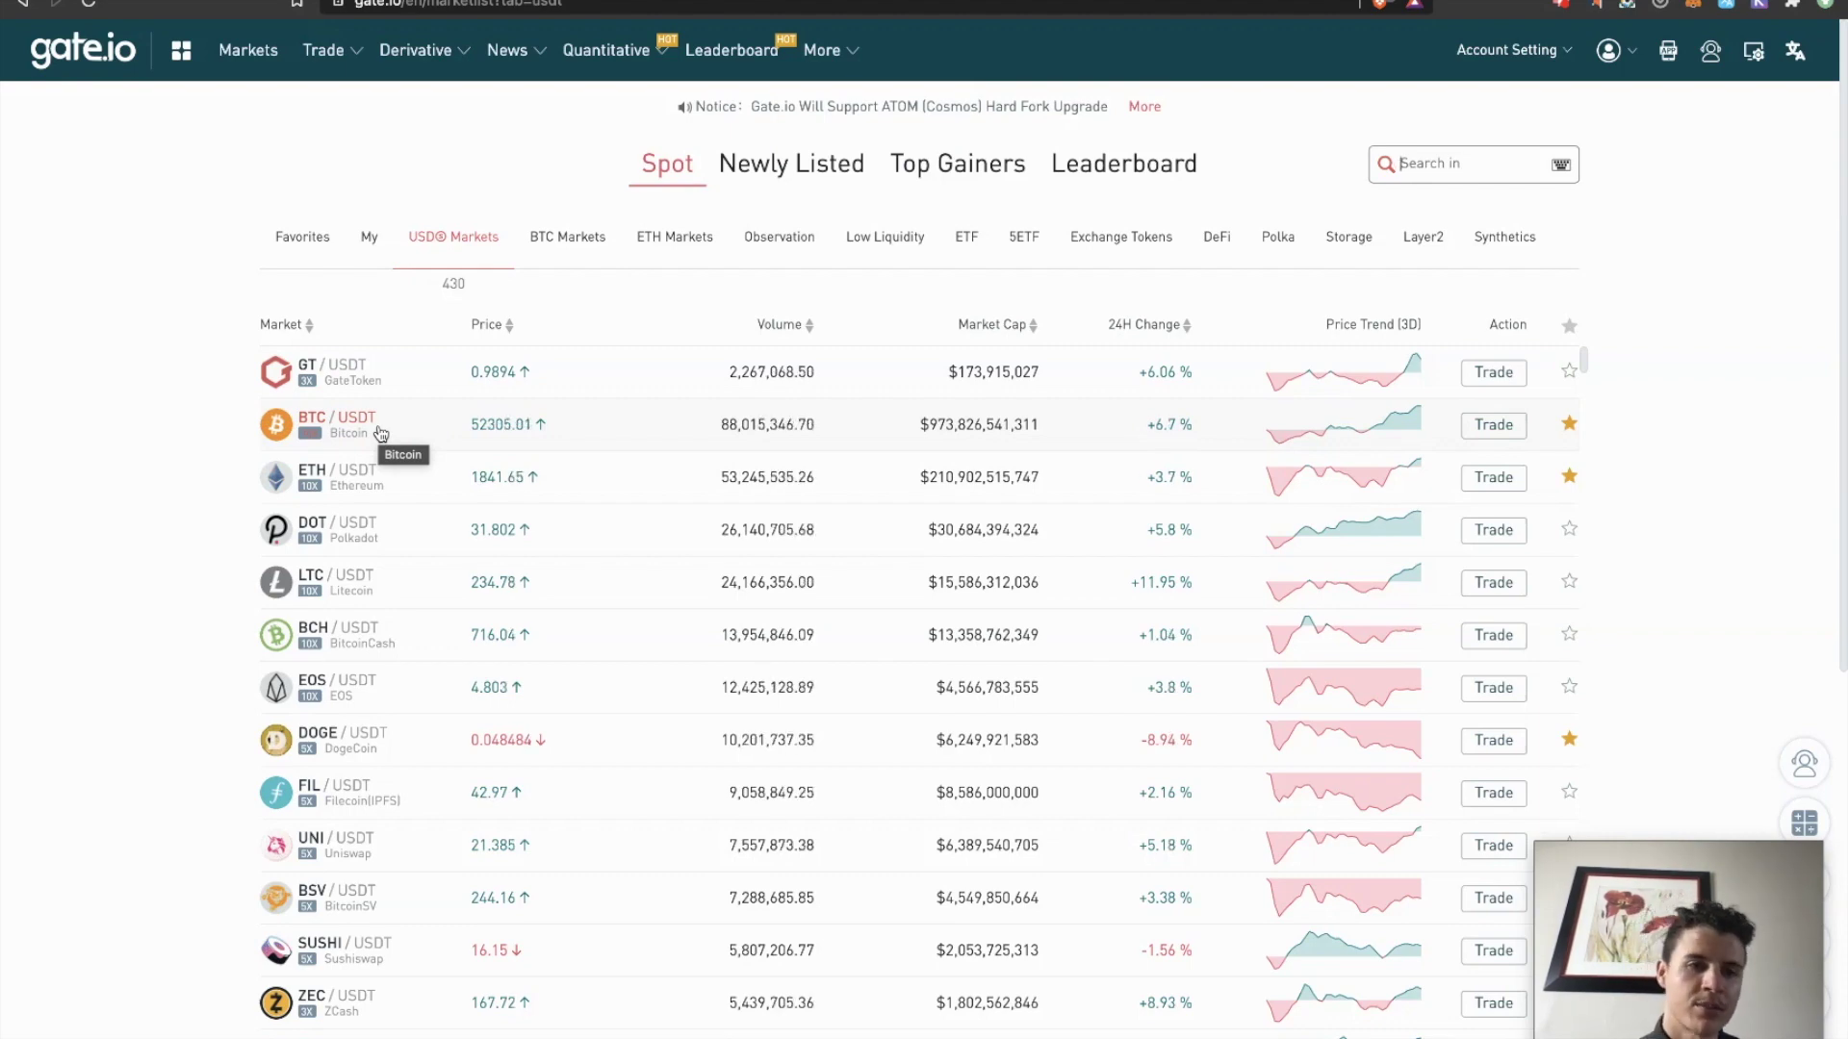
click(372, 432)
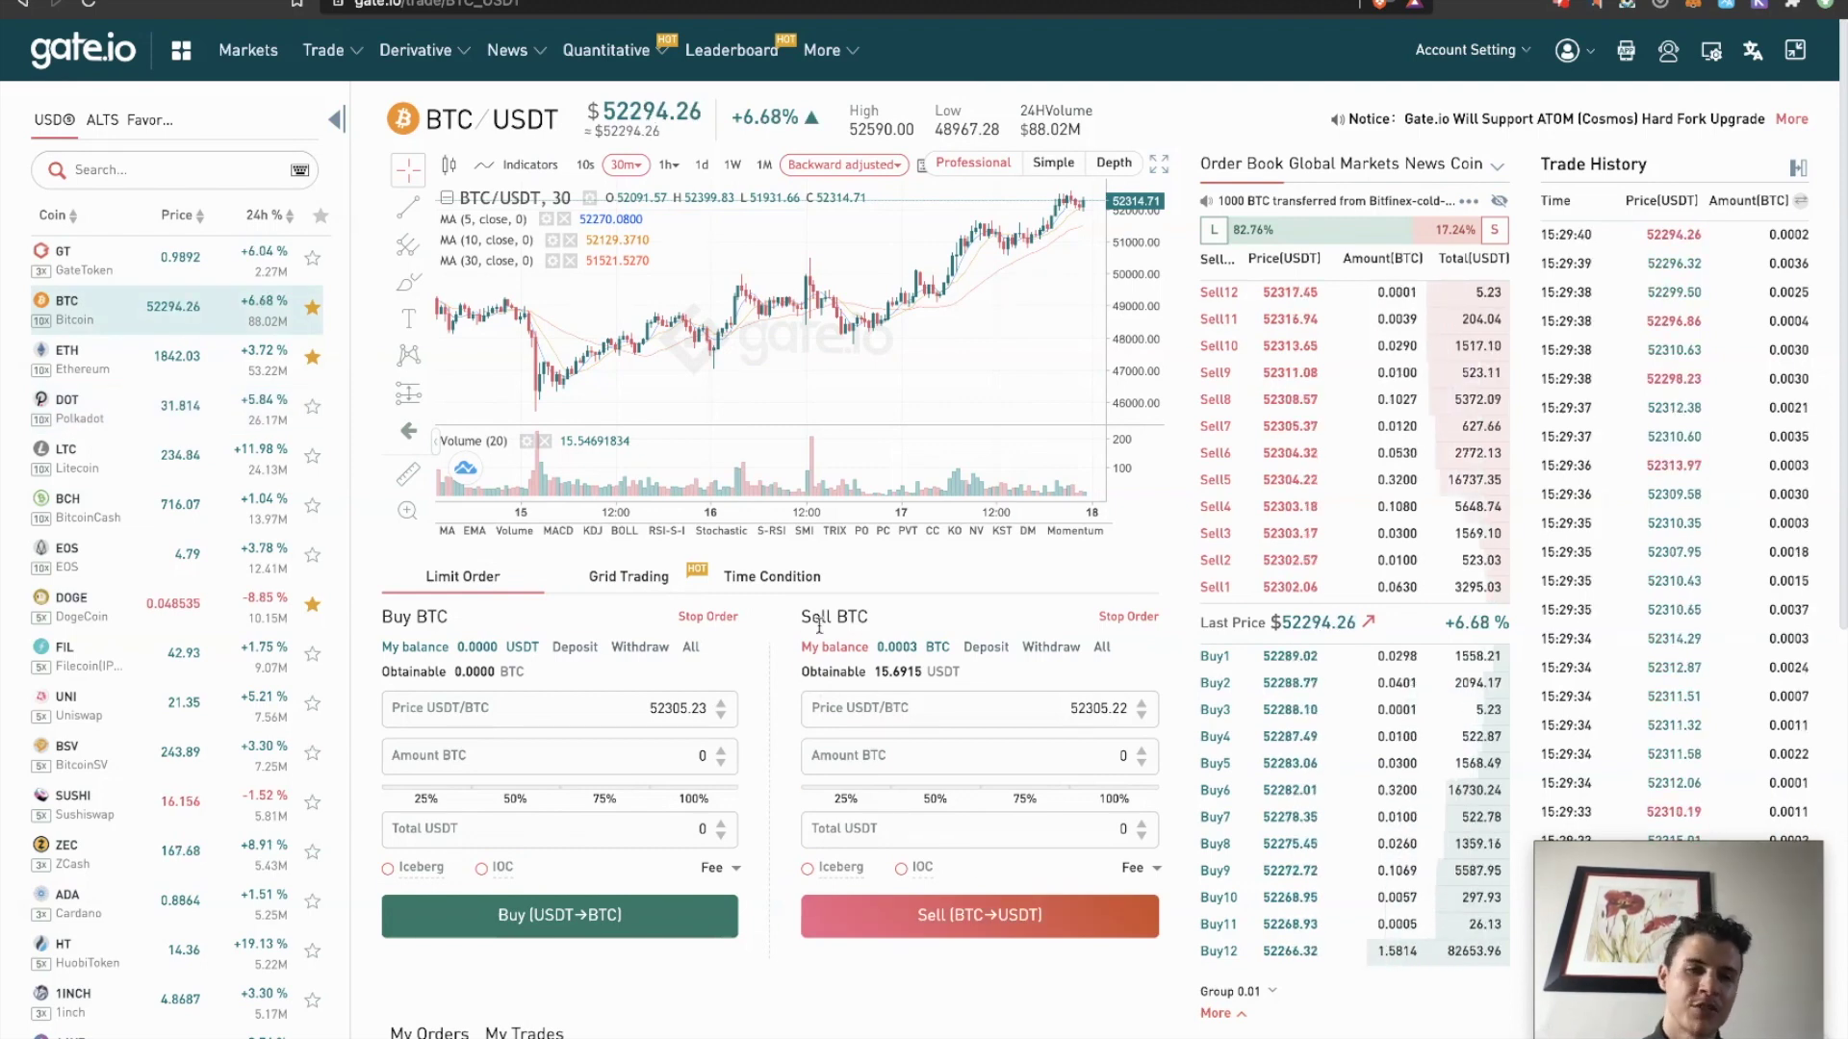
click(249, 49)
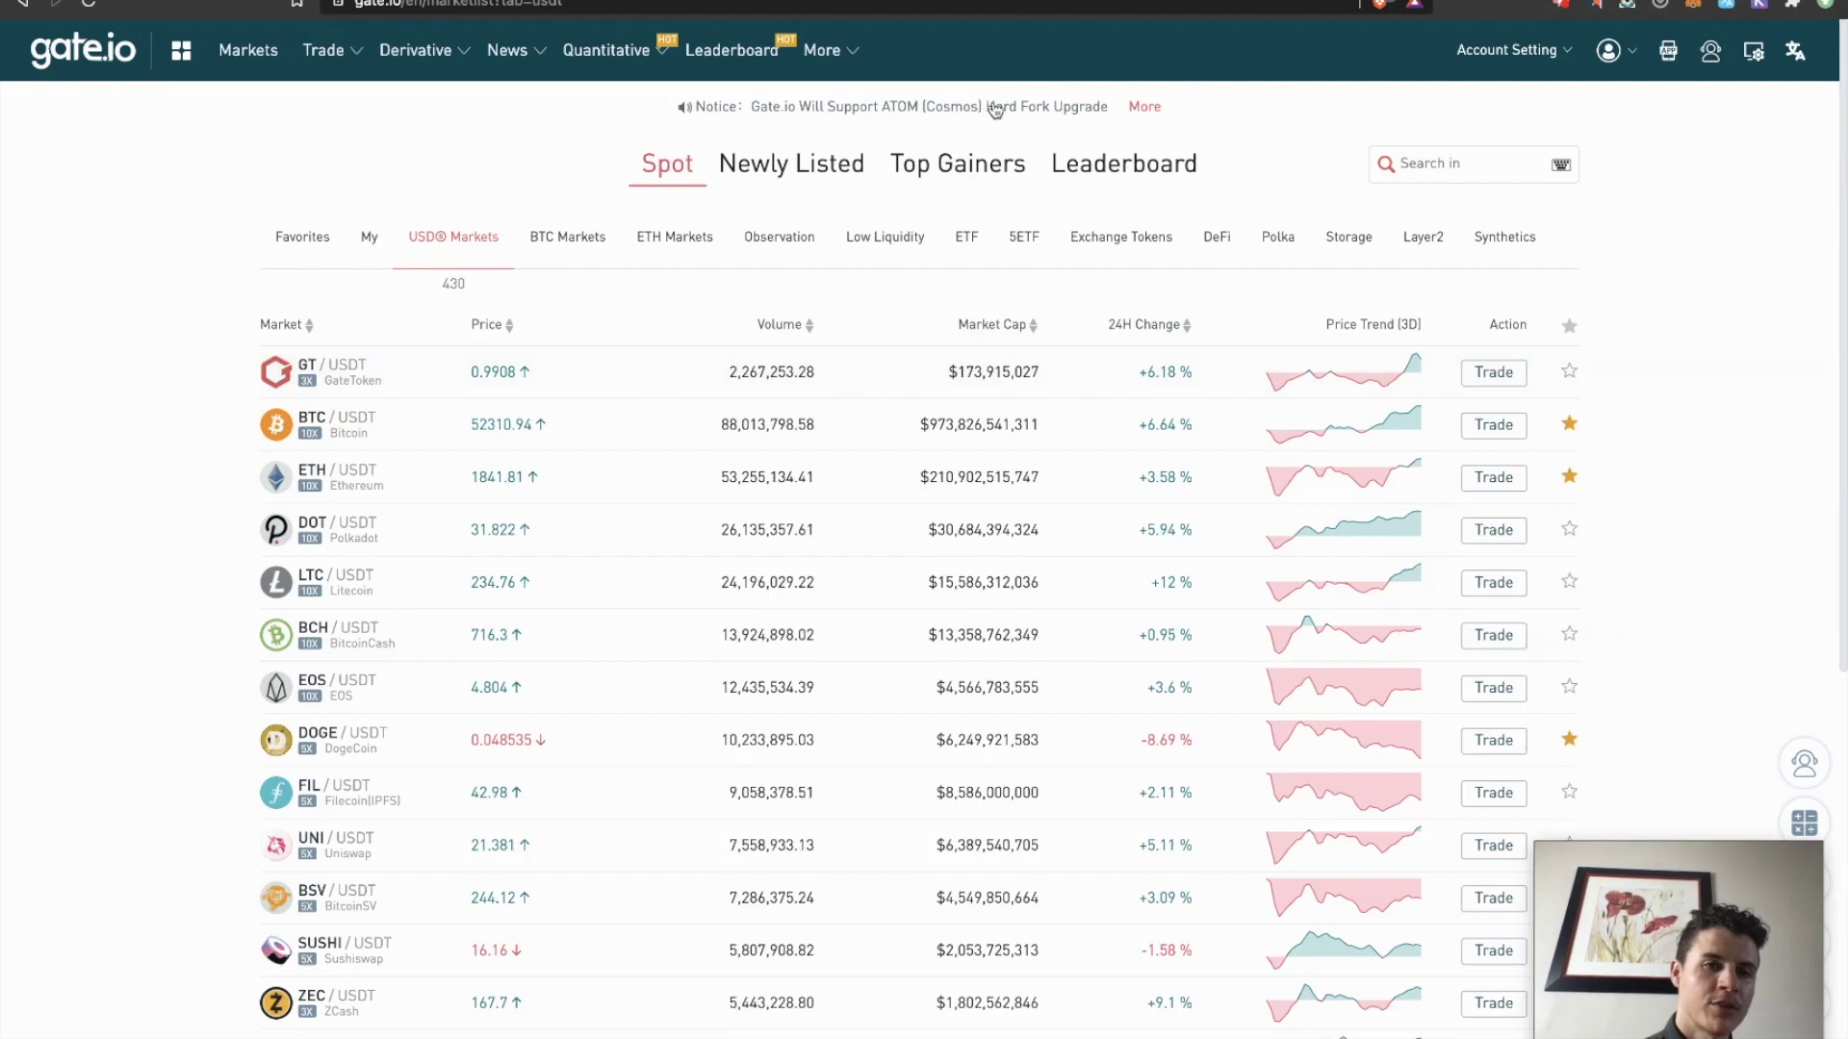
Step: Search markets for 'btc' and open the BTC_USDT spot market from the results
click(1501, 164)
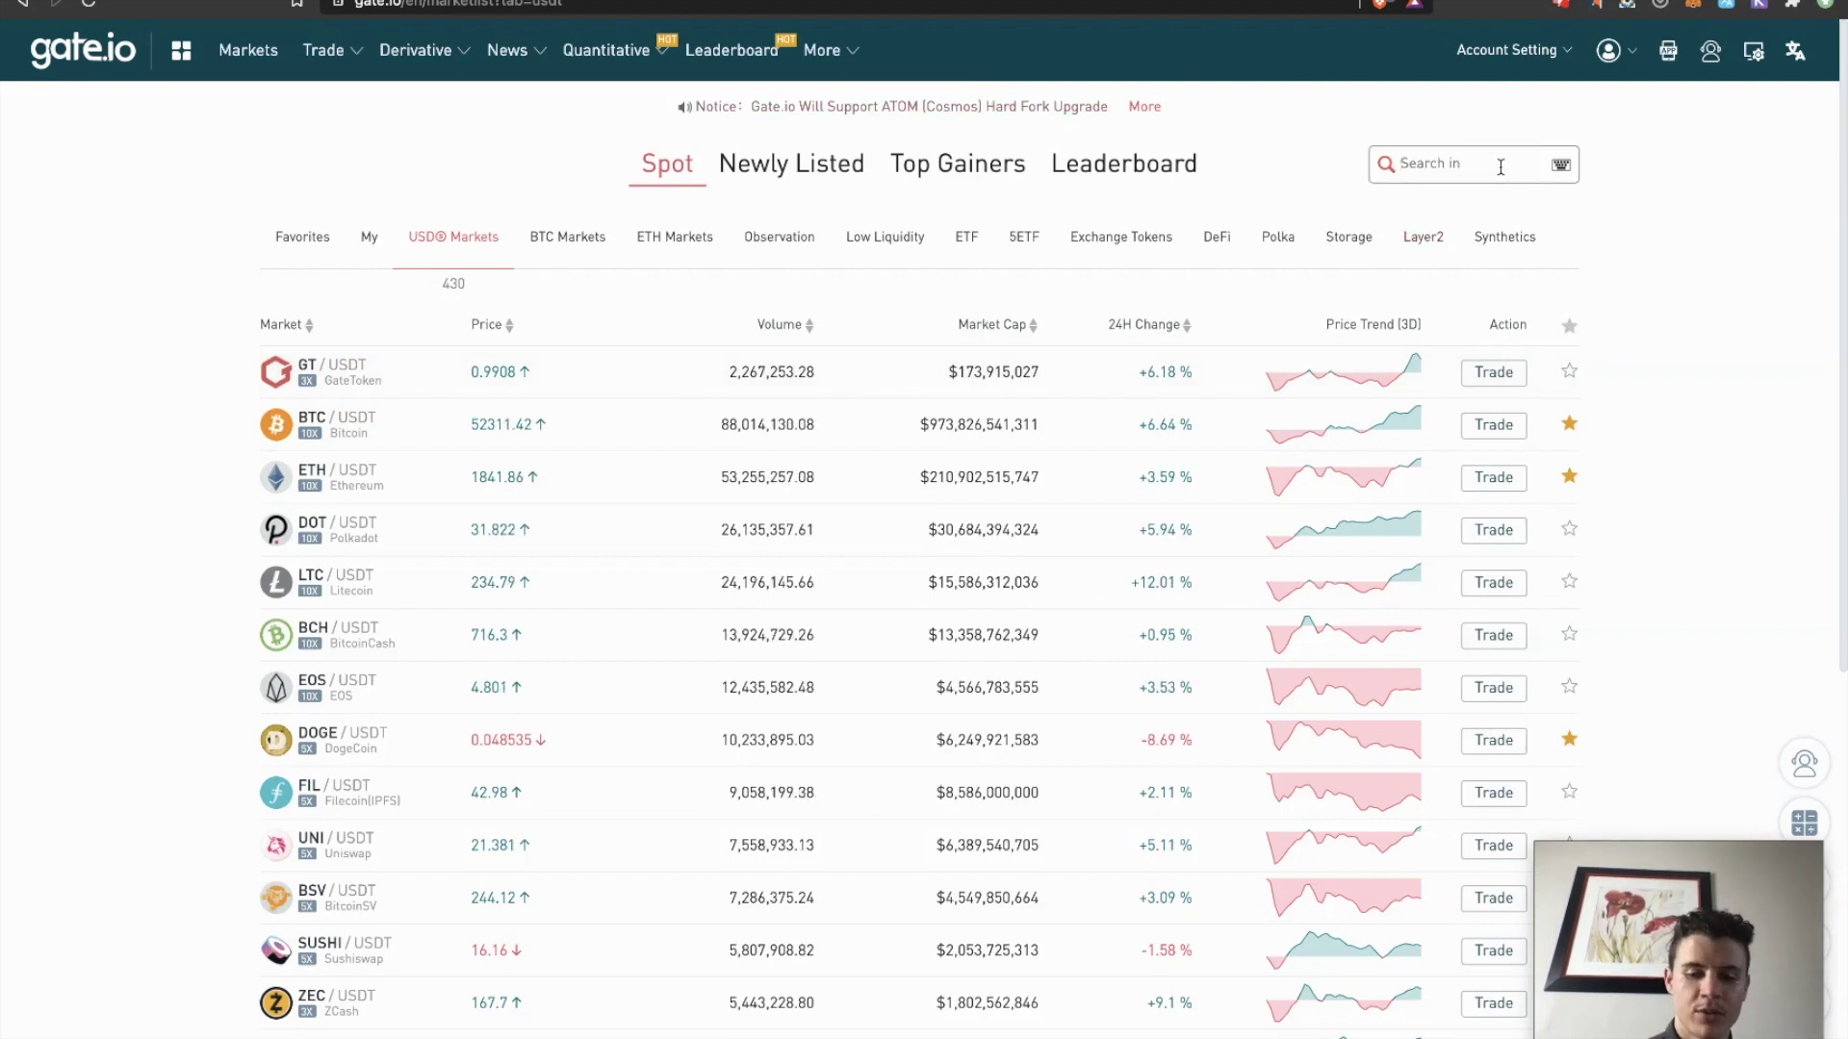
text(btc)
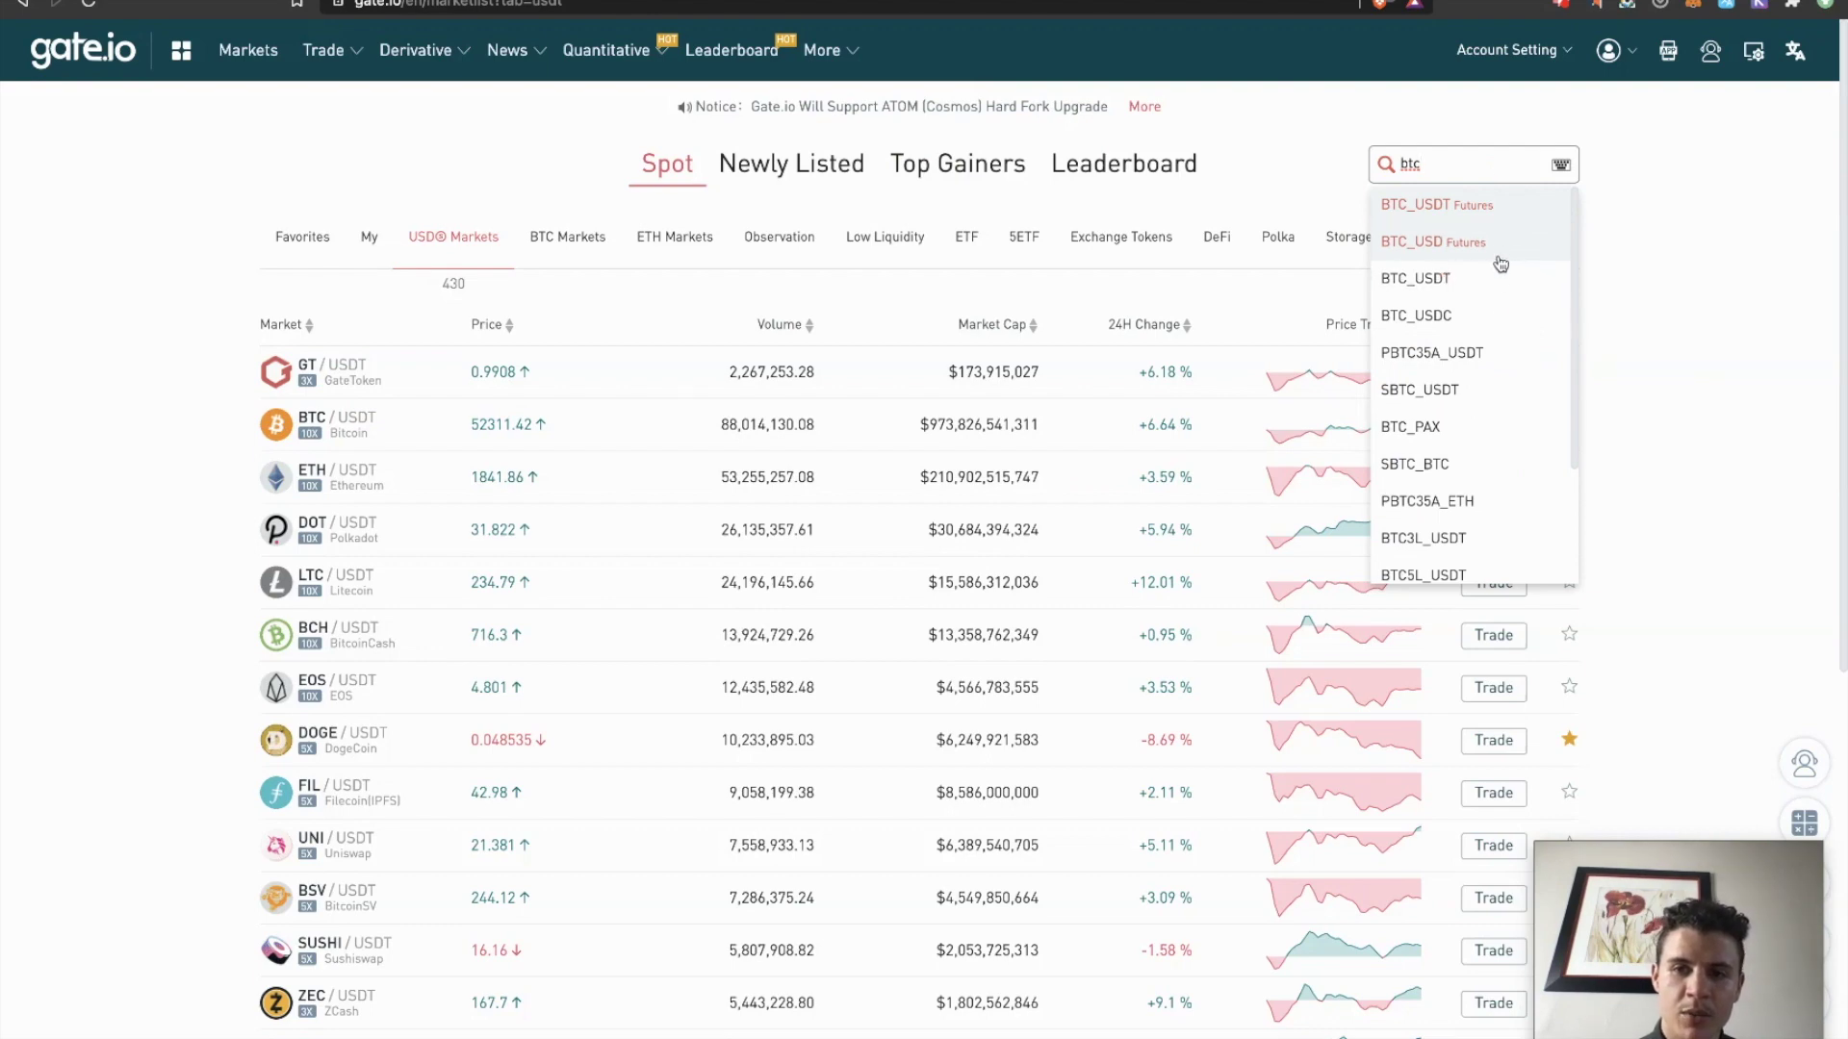
scroll(1494, 466, down, 1)
scroll(1493, 466, down, 2)
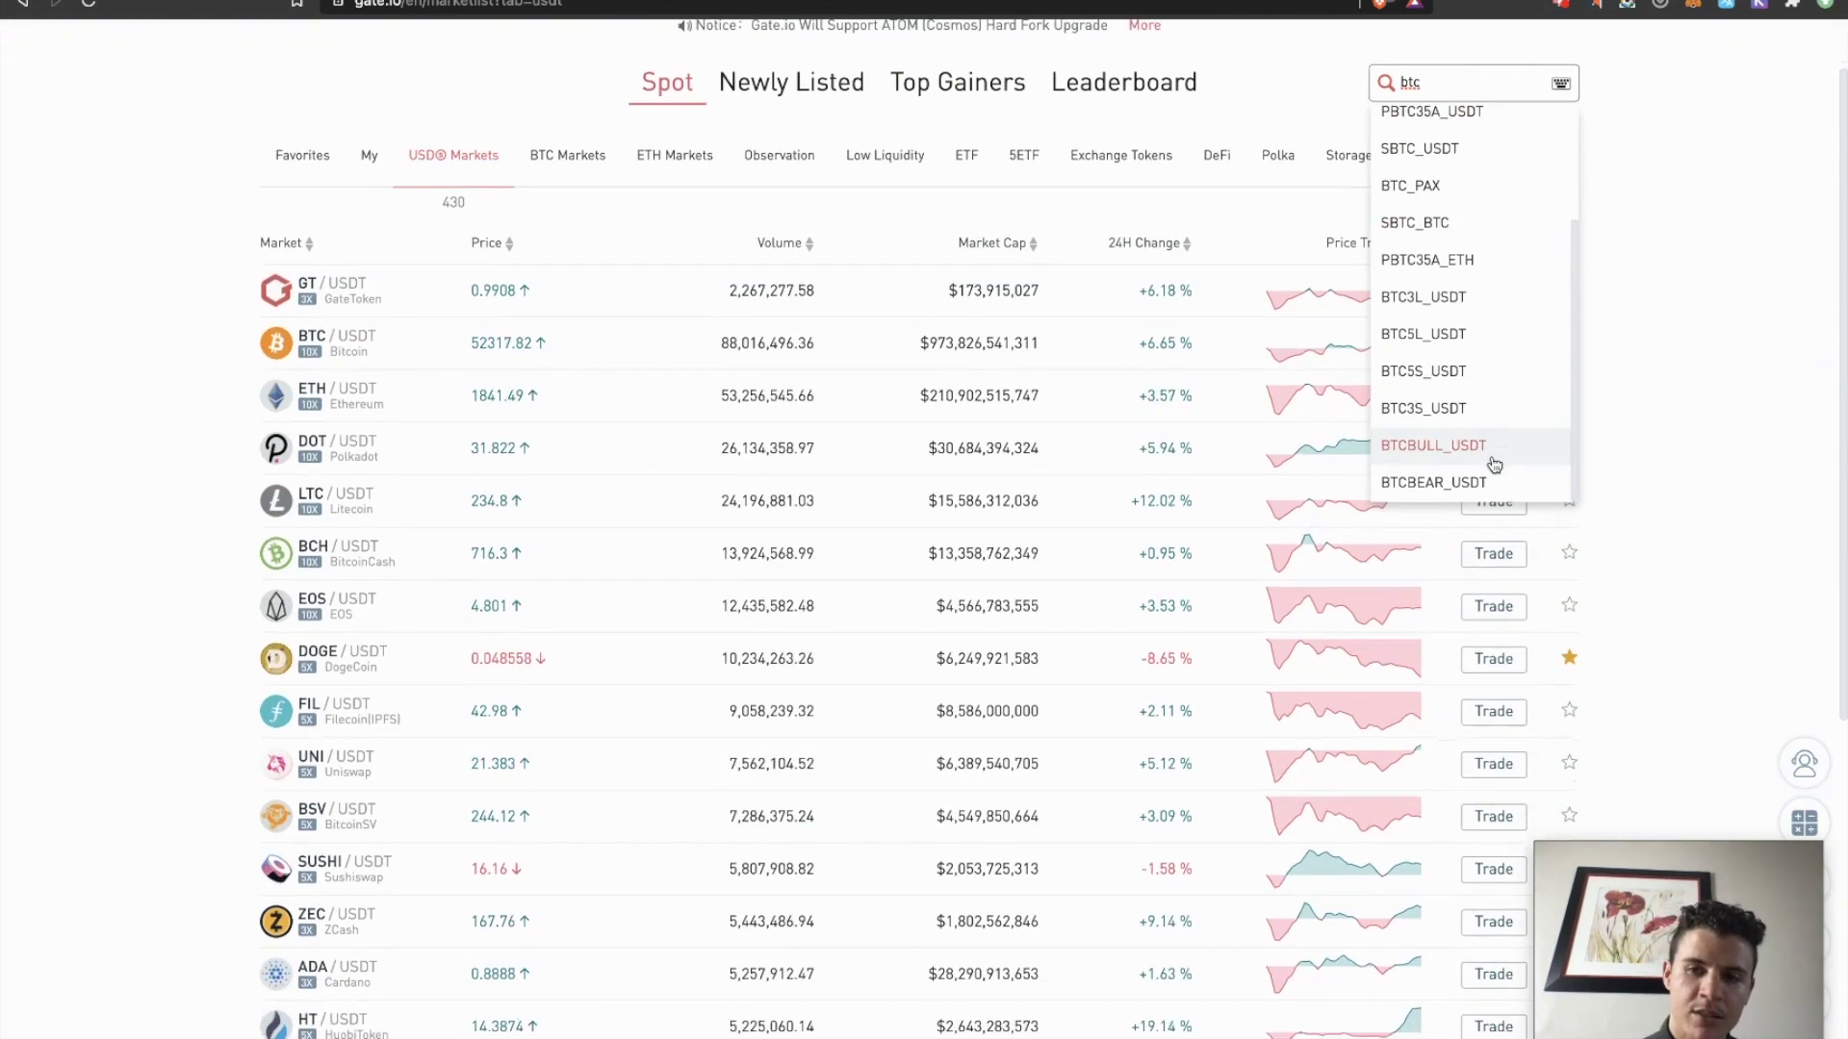
scroll(1493, 466, up, 3)
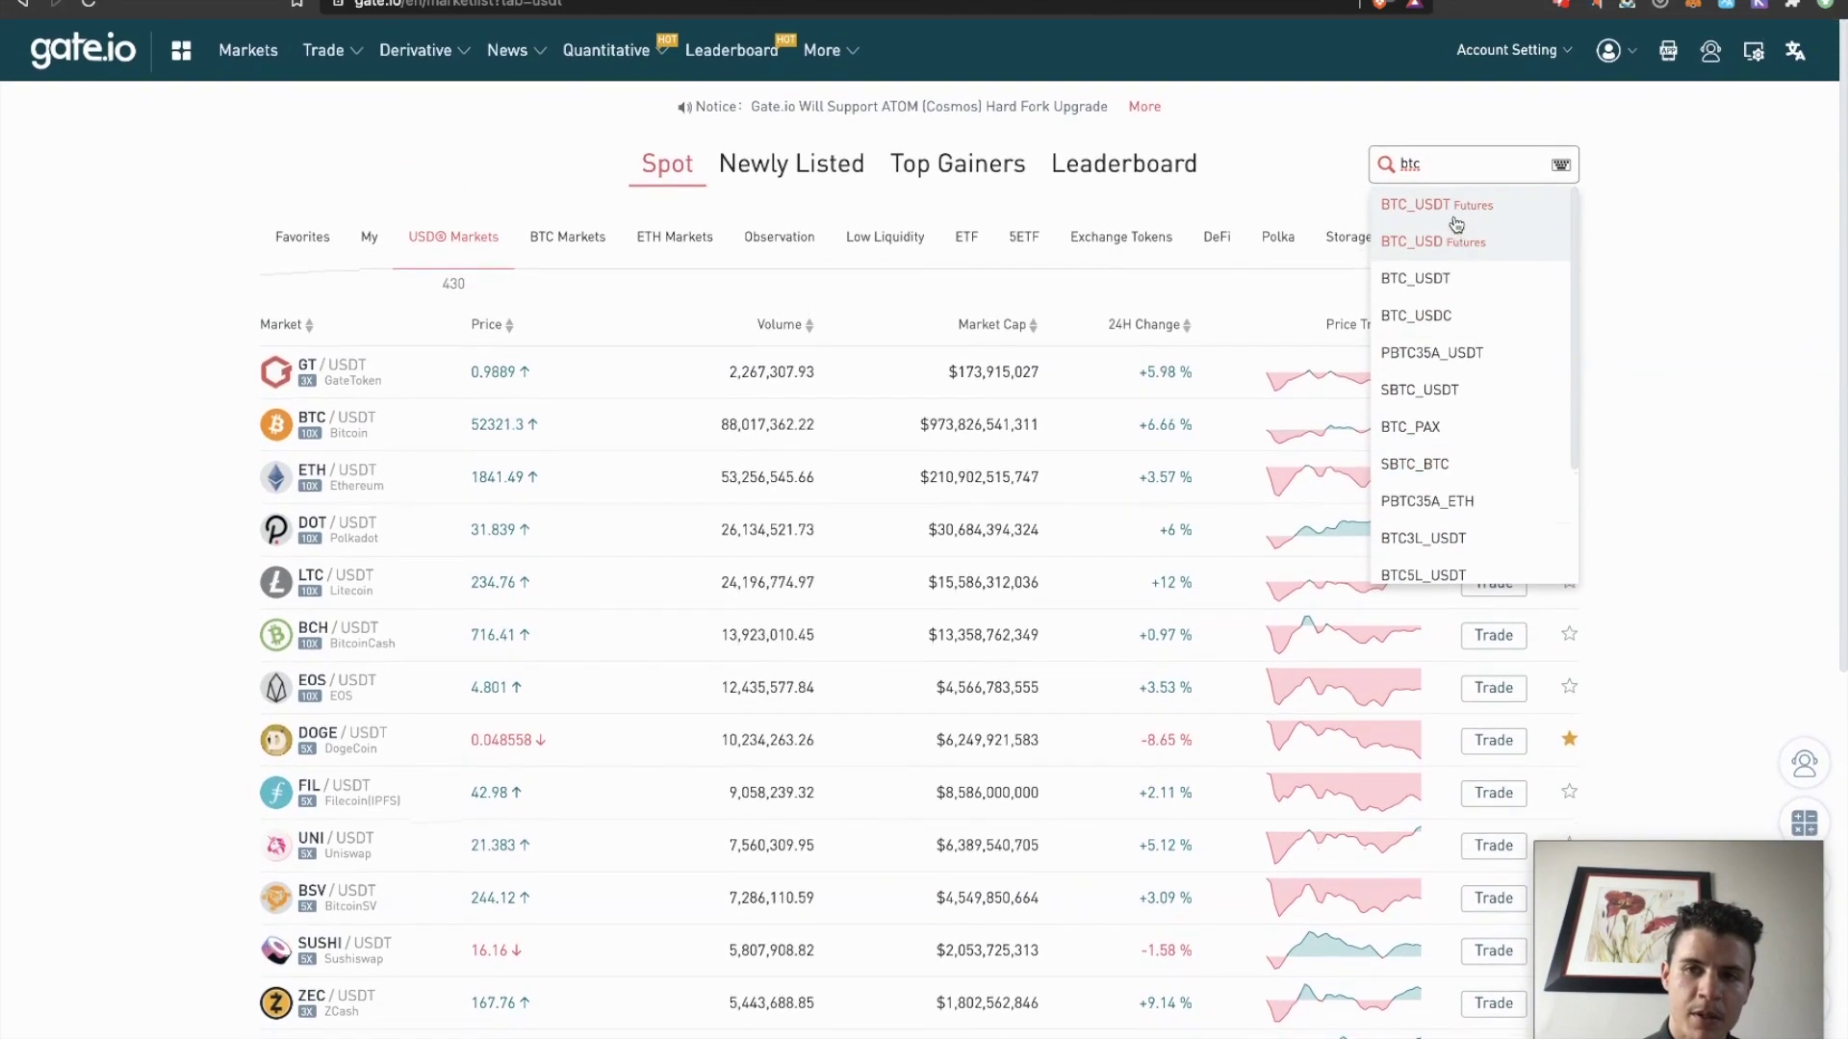
click(1430, 280)
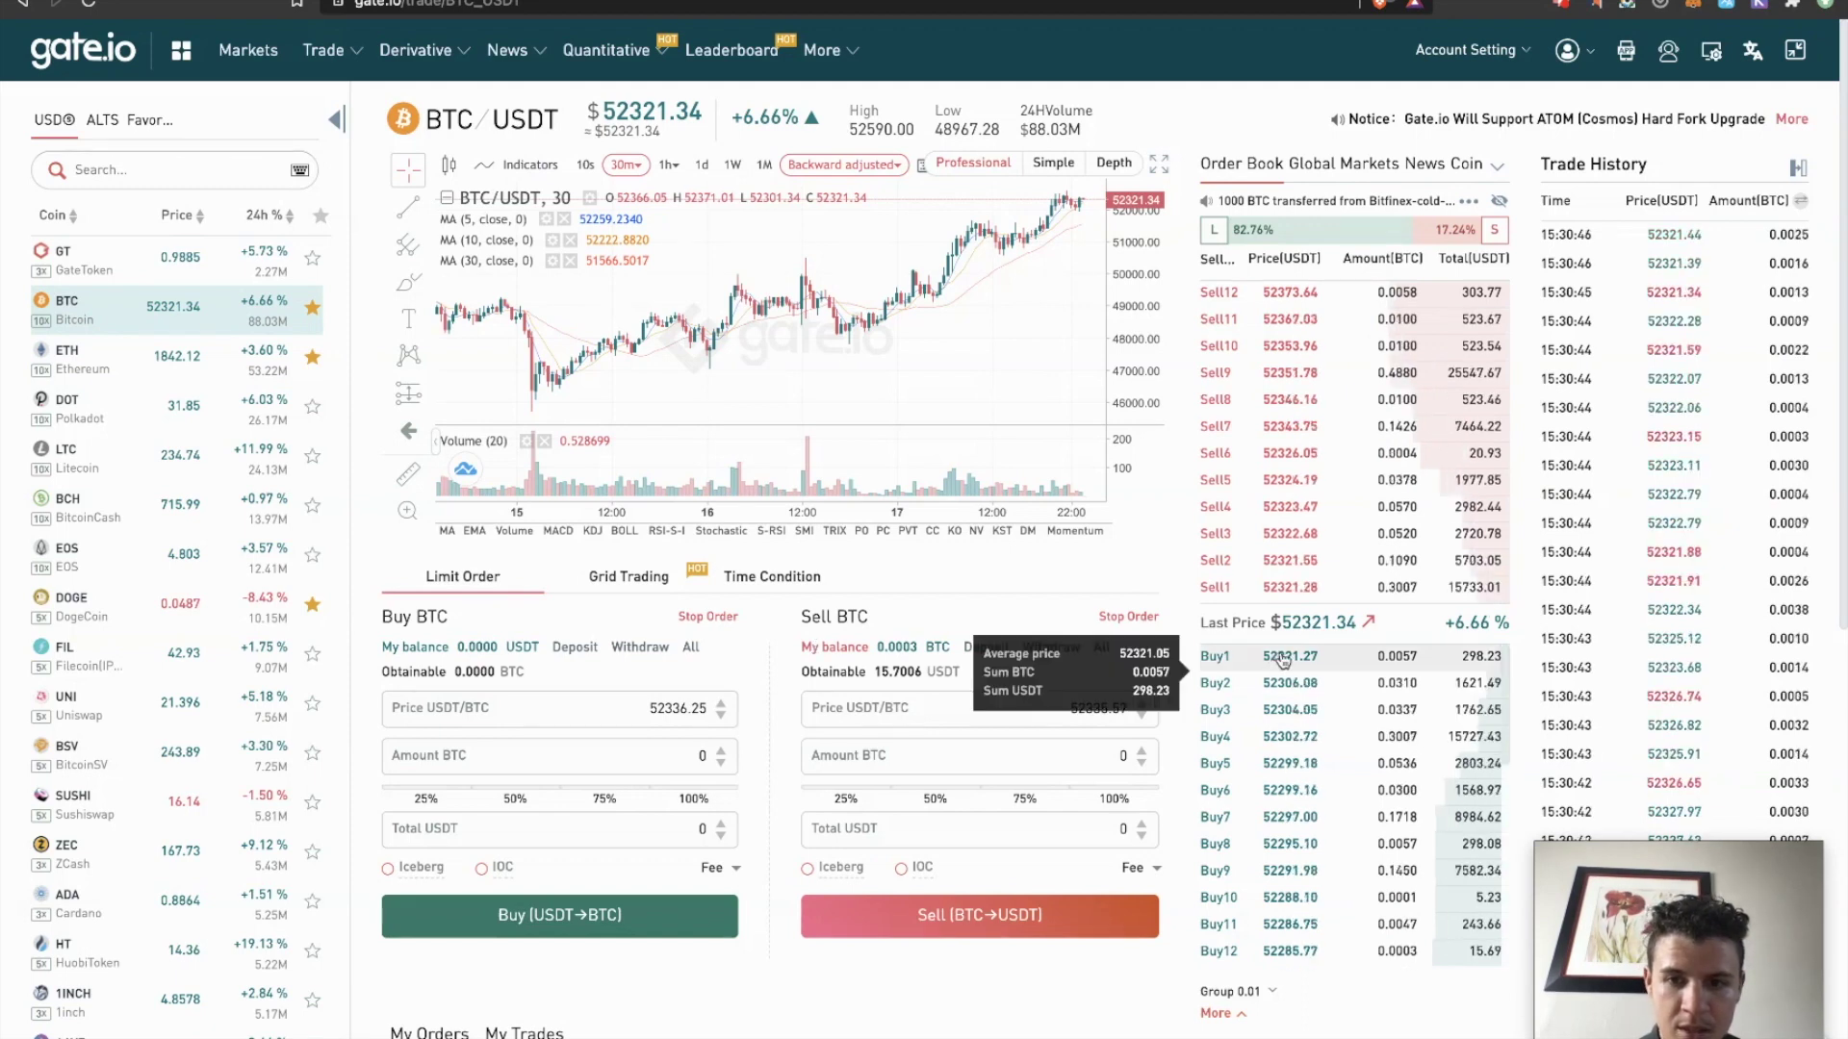
Step: Sell 100% of the BTC balance at the top bid price, confirming with the fund password
mouse_move(1346, 659)
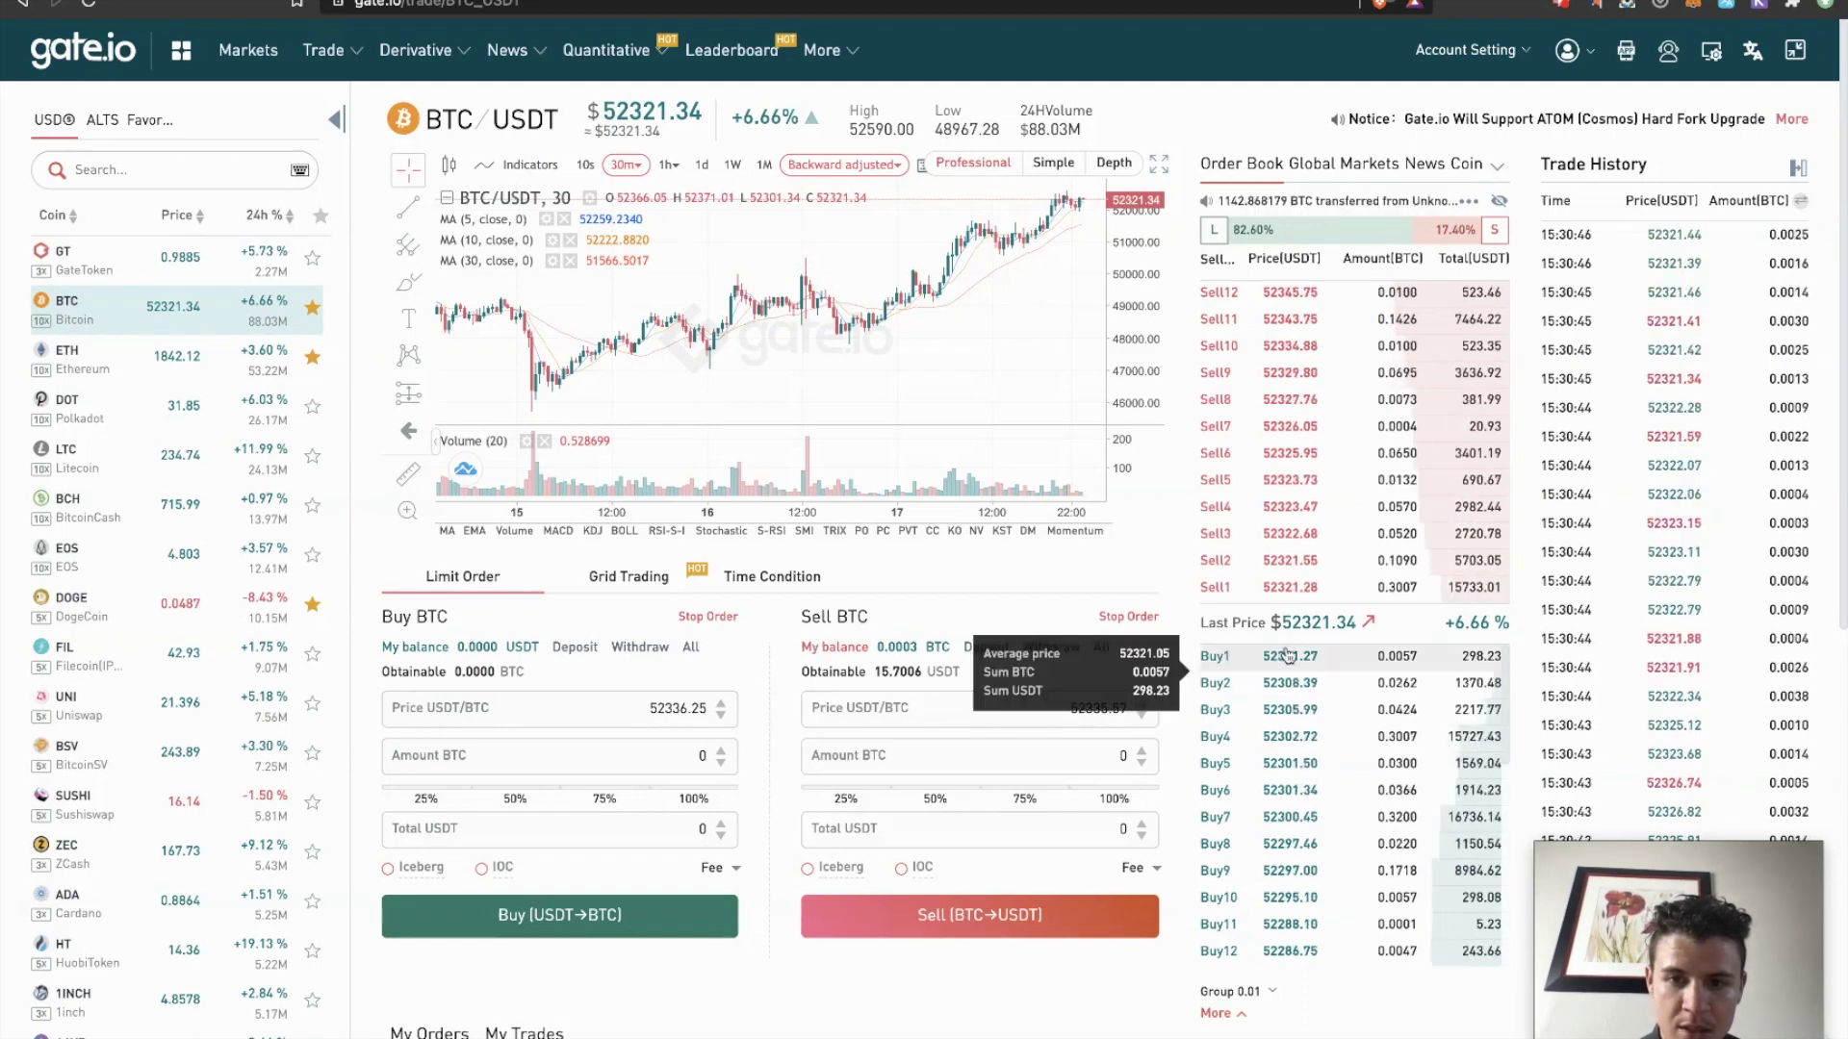
click(1346, 659)
click(1137, 799)
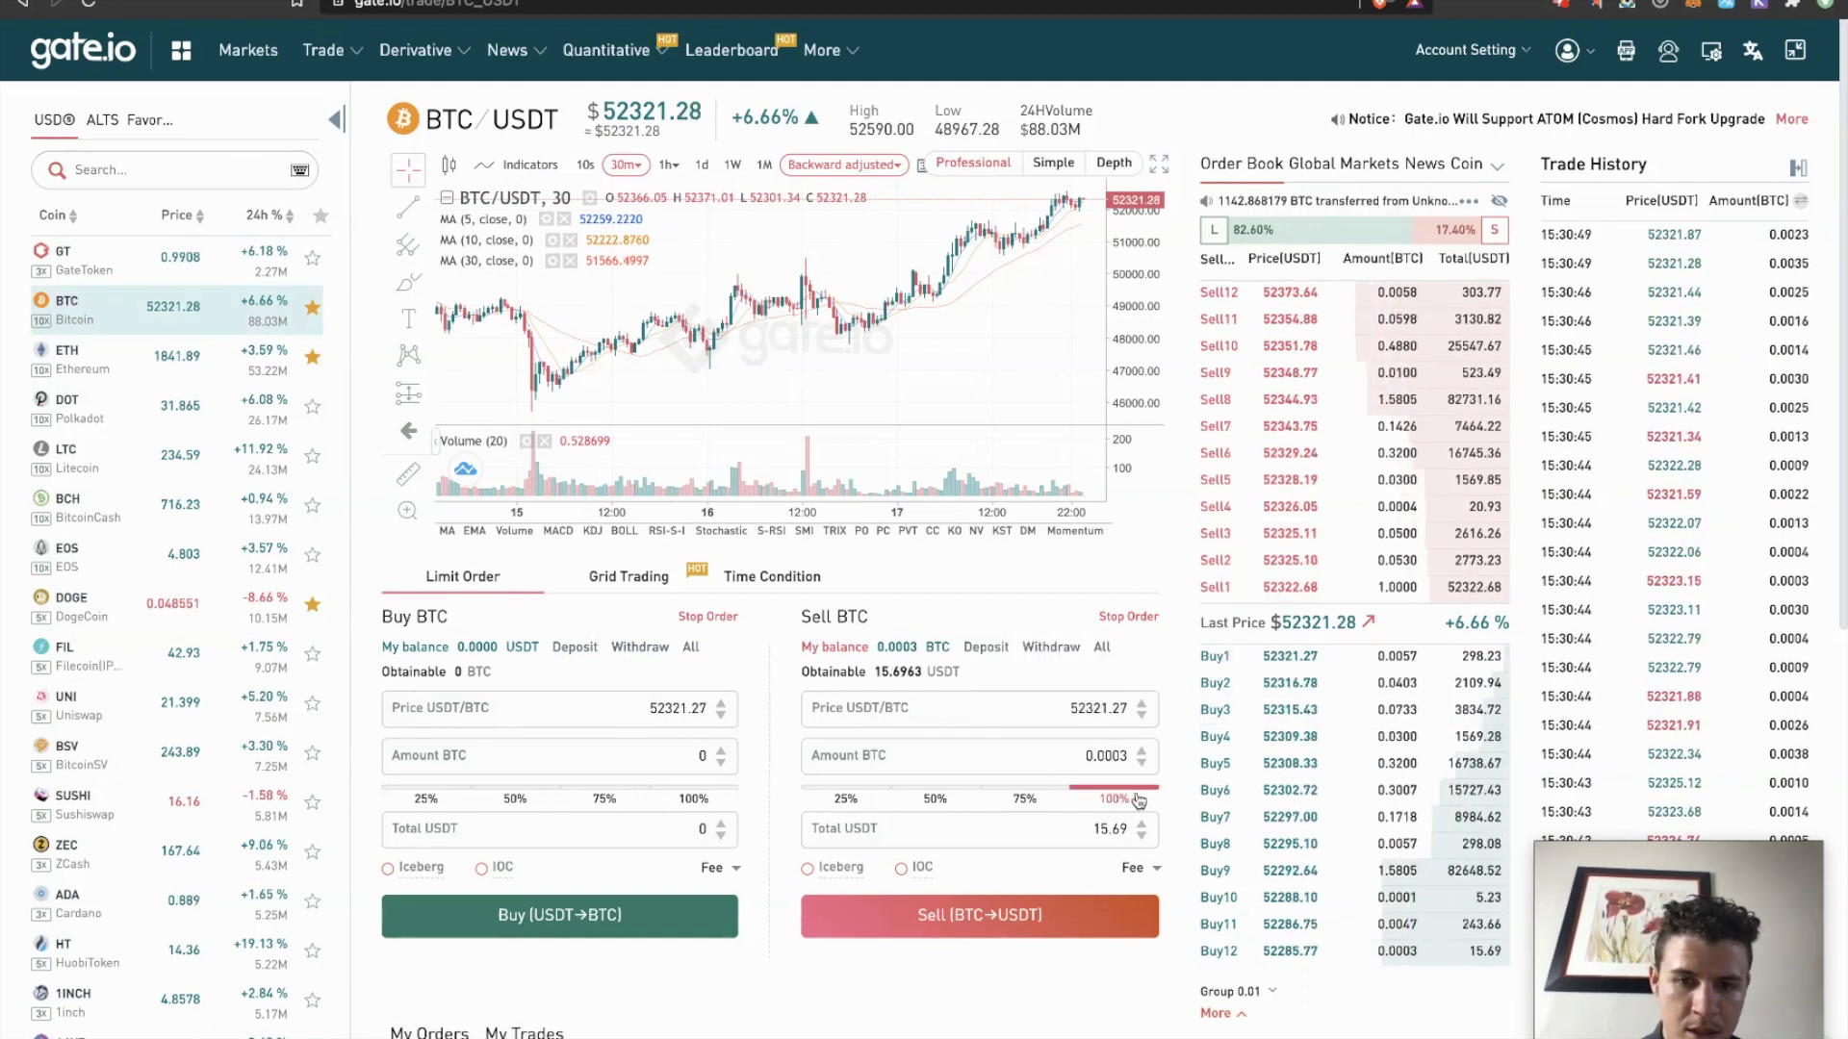
click(1049, 912)
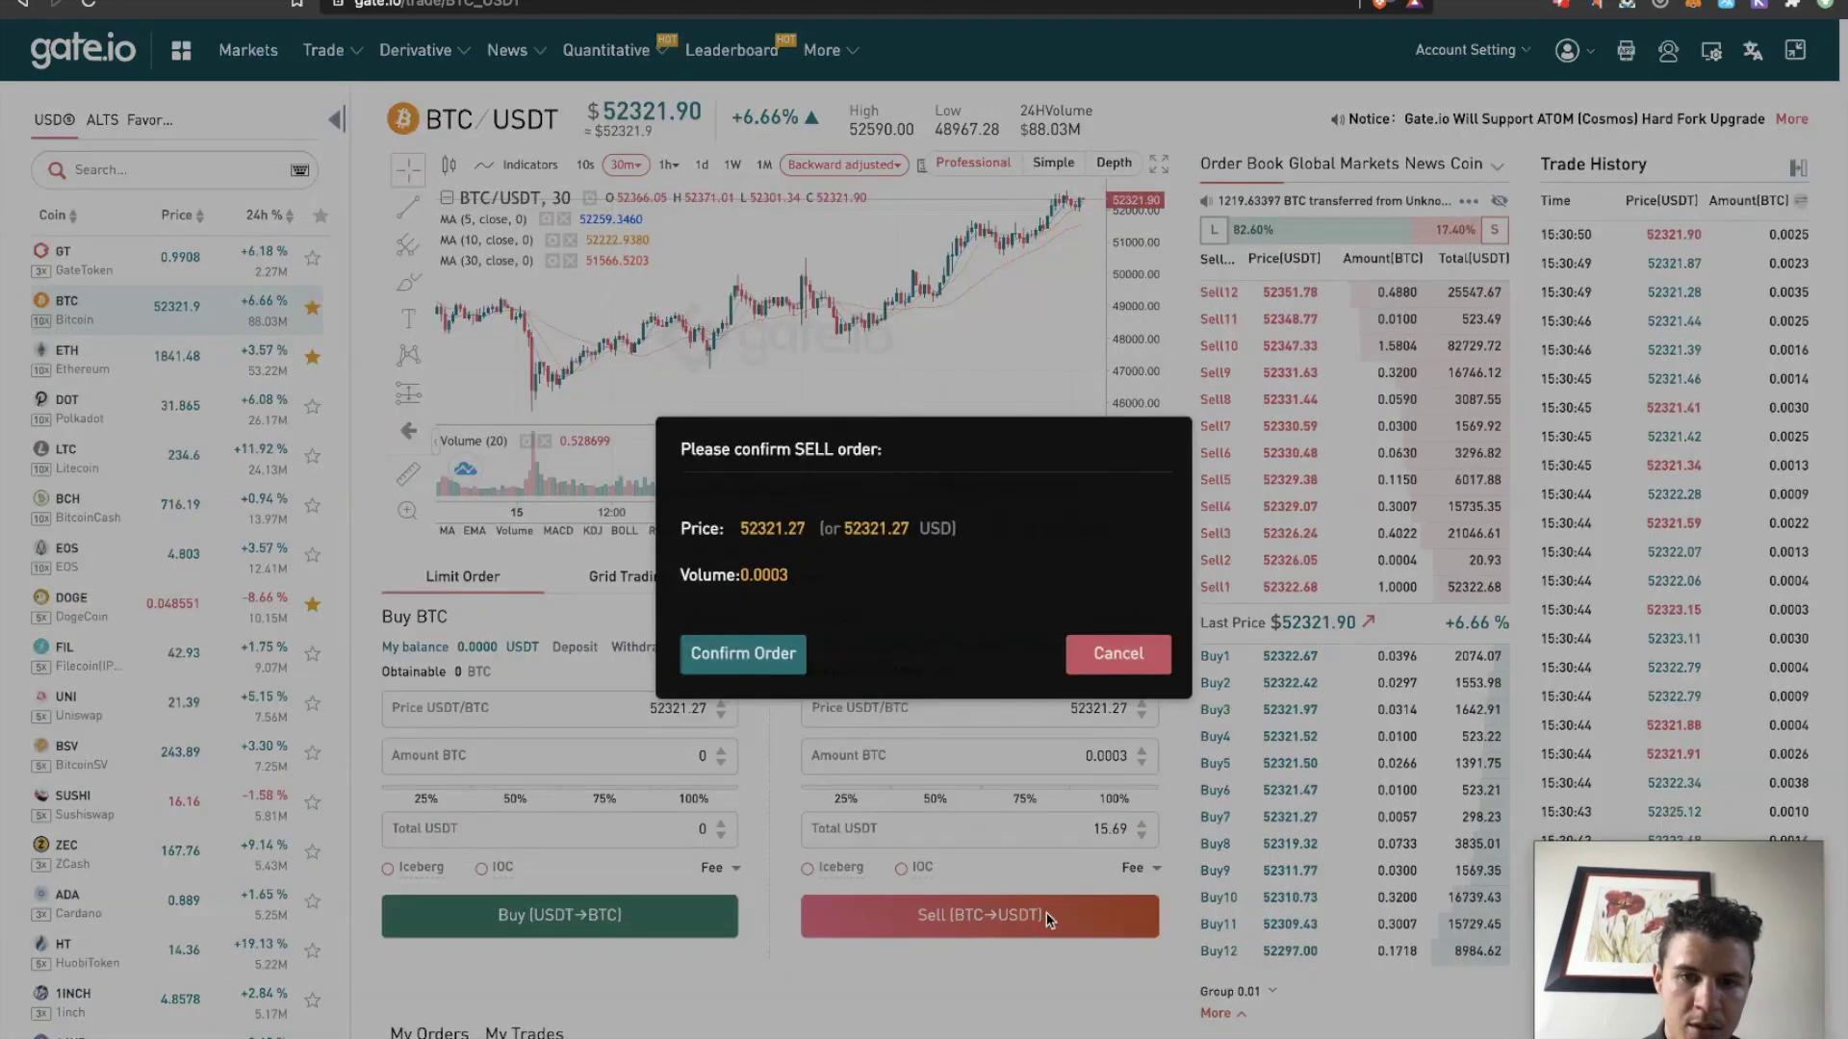
click(743, 653)
click(939, 539)
text(••••••)
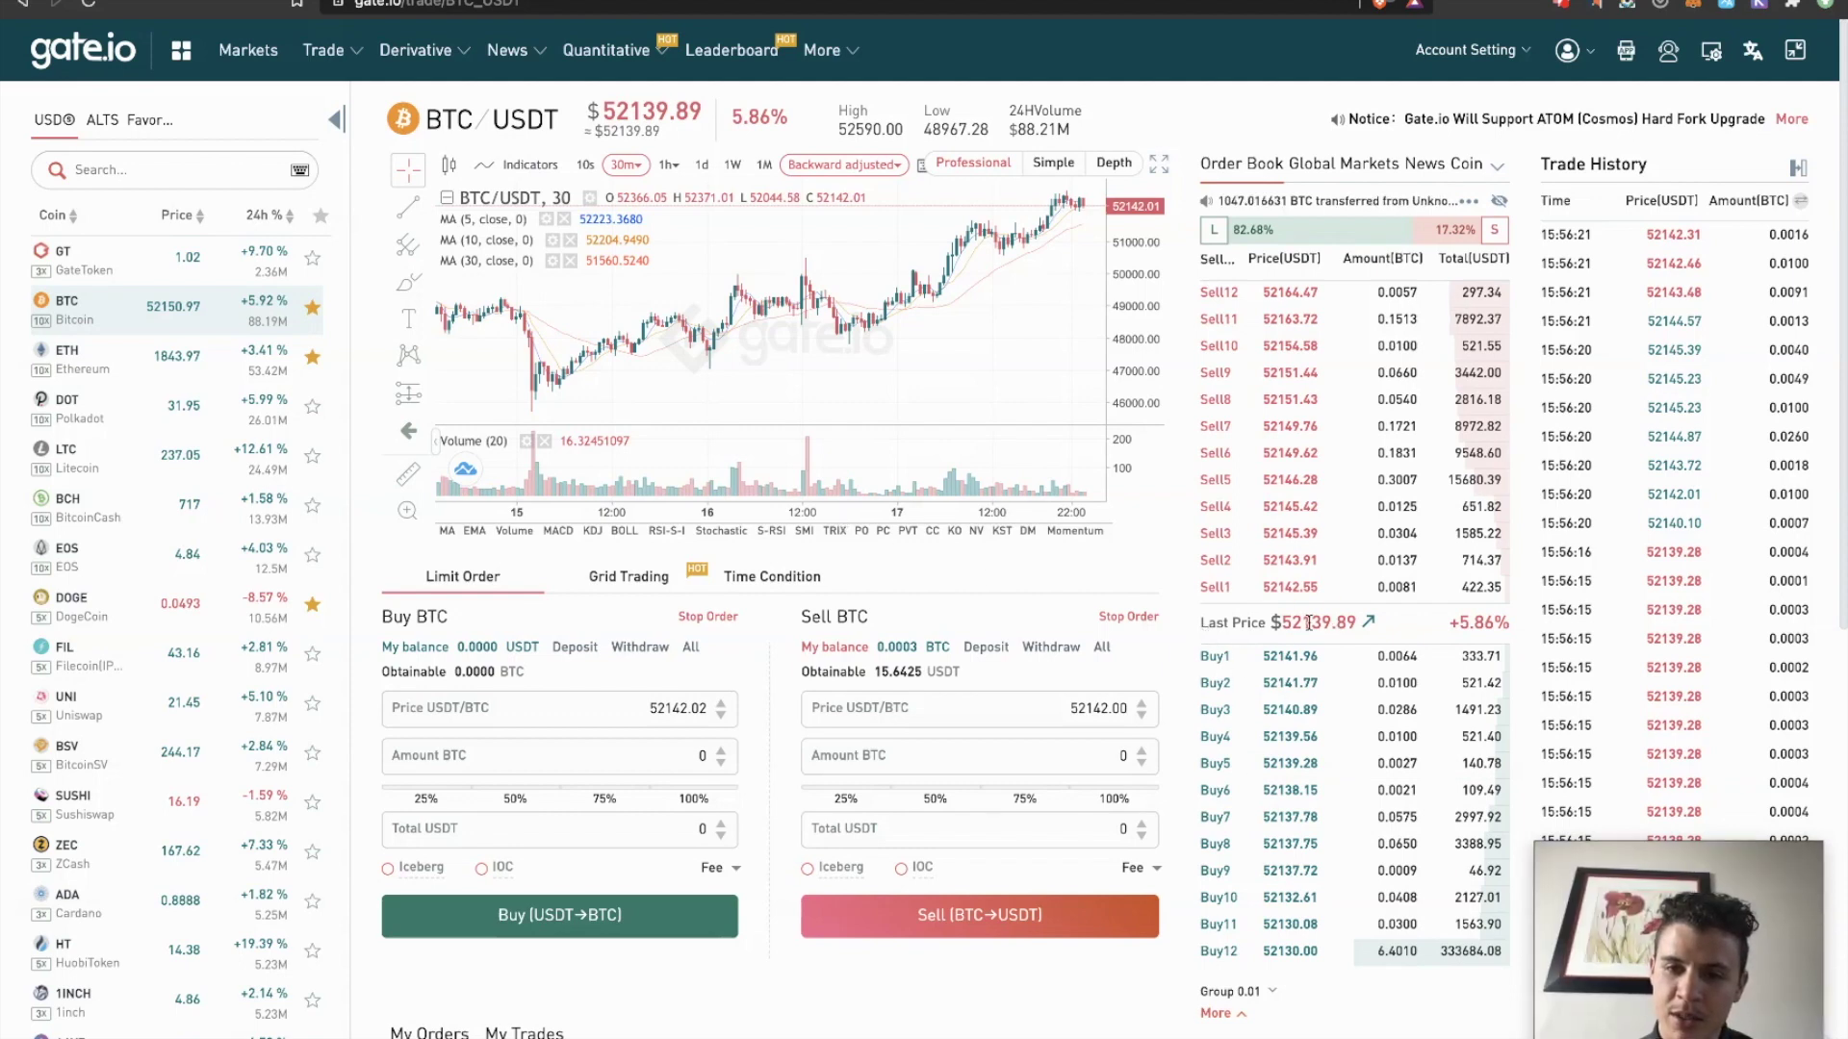
Step: Sell 0.0002 BTC at the top bid of 52145.17, confirming with the fund password
click(1294, 660)
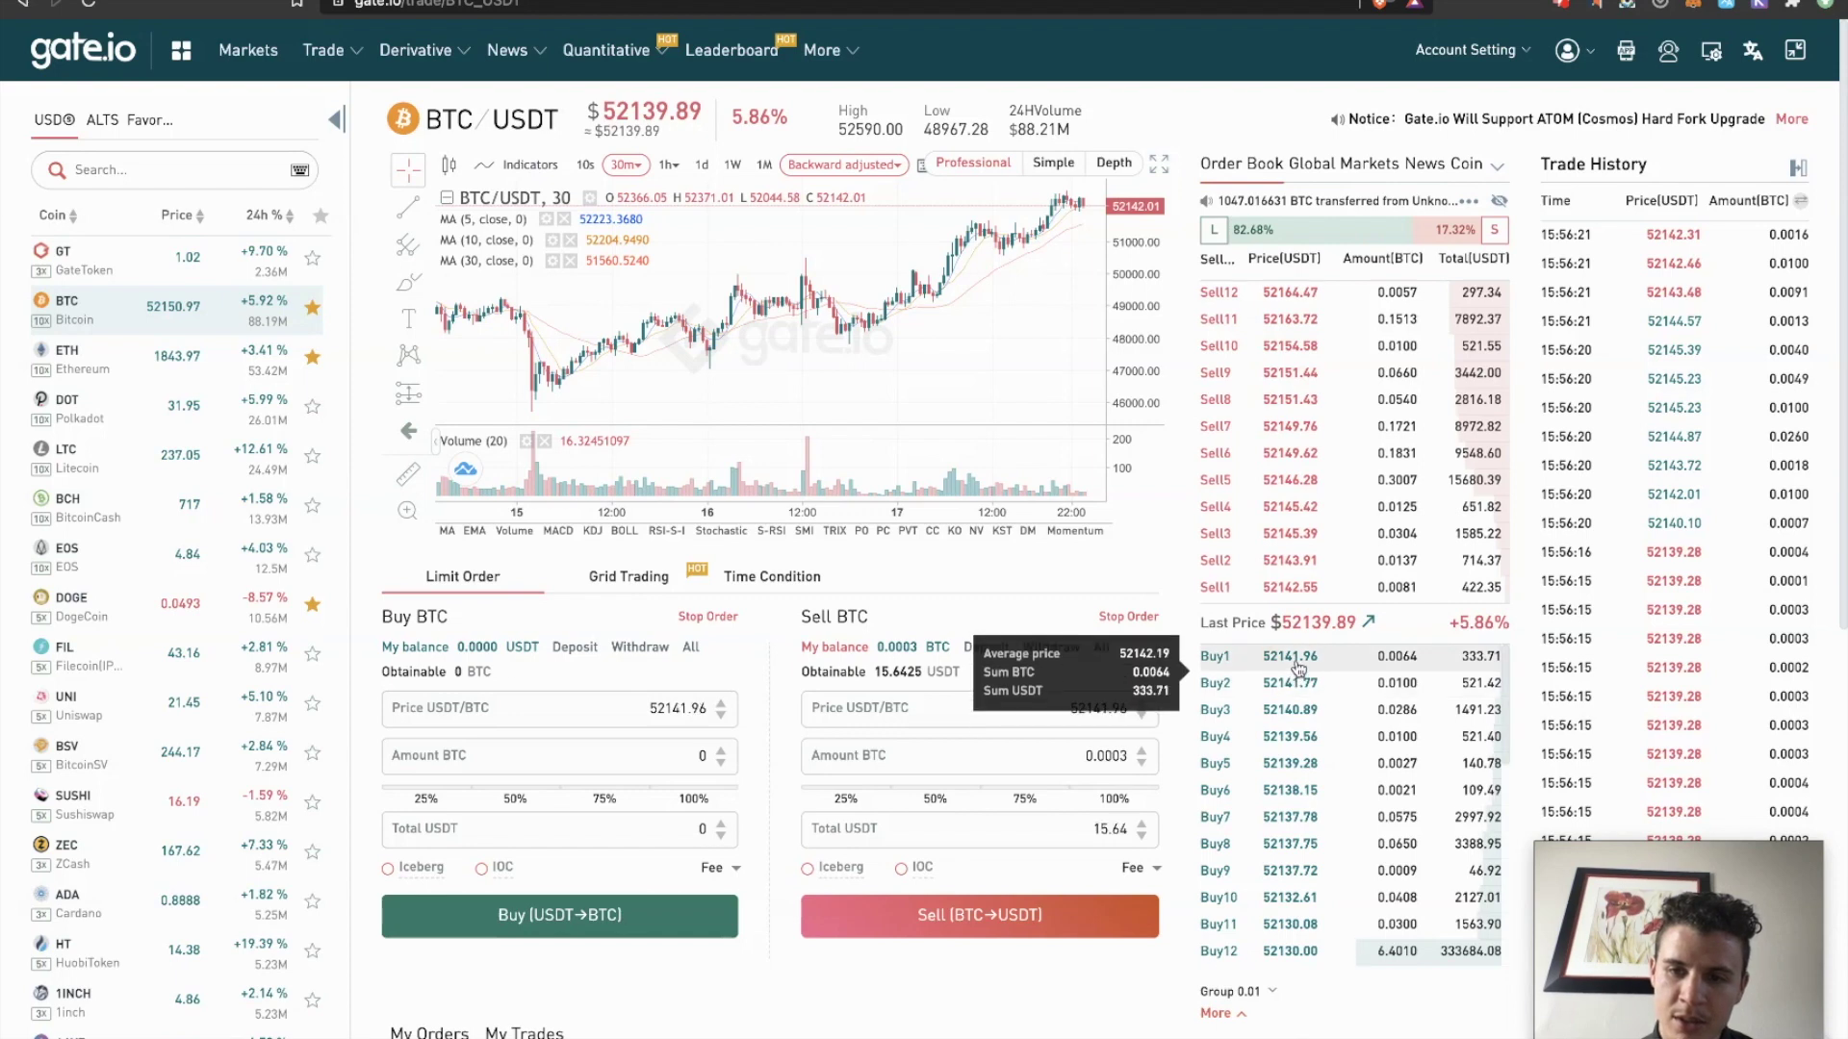
click(1057, 921)
click(765, 662)
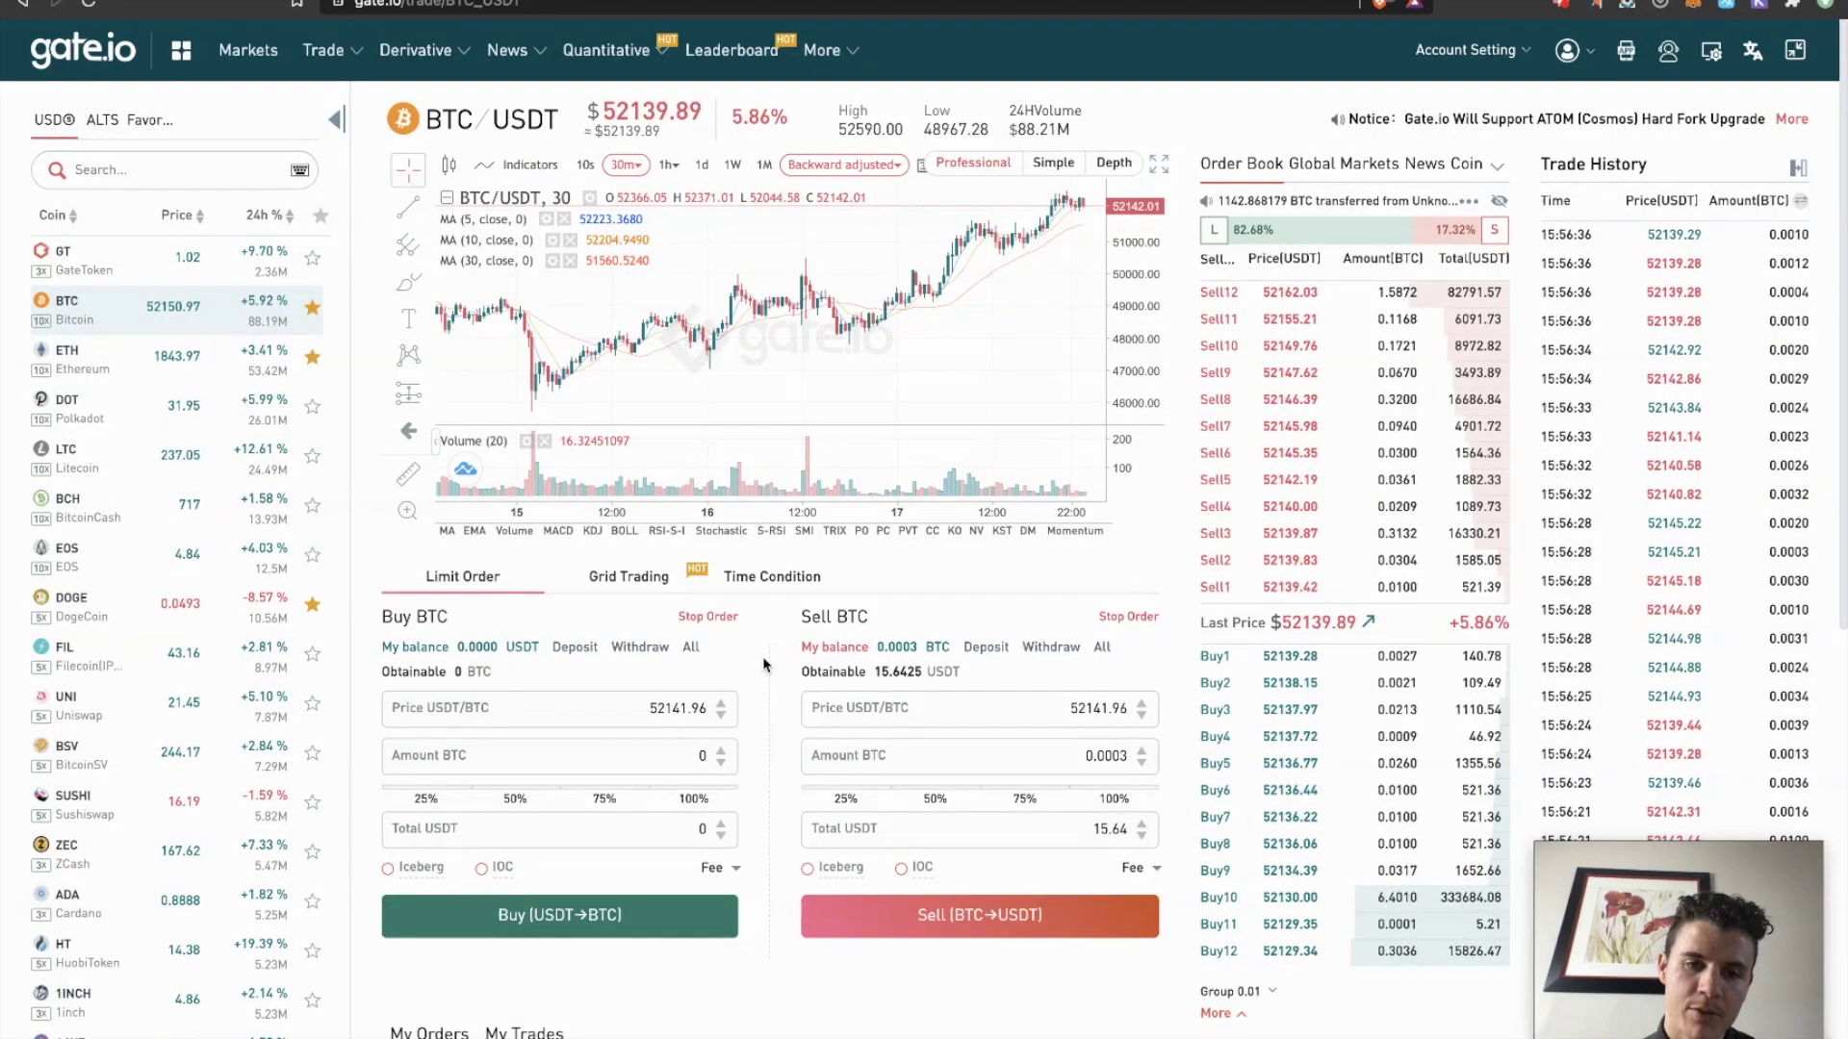
click(897, 537)
text(****)
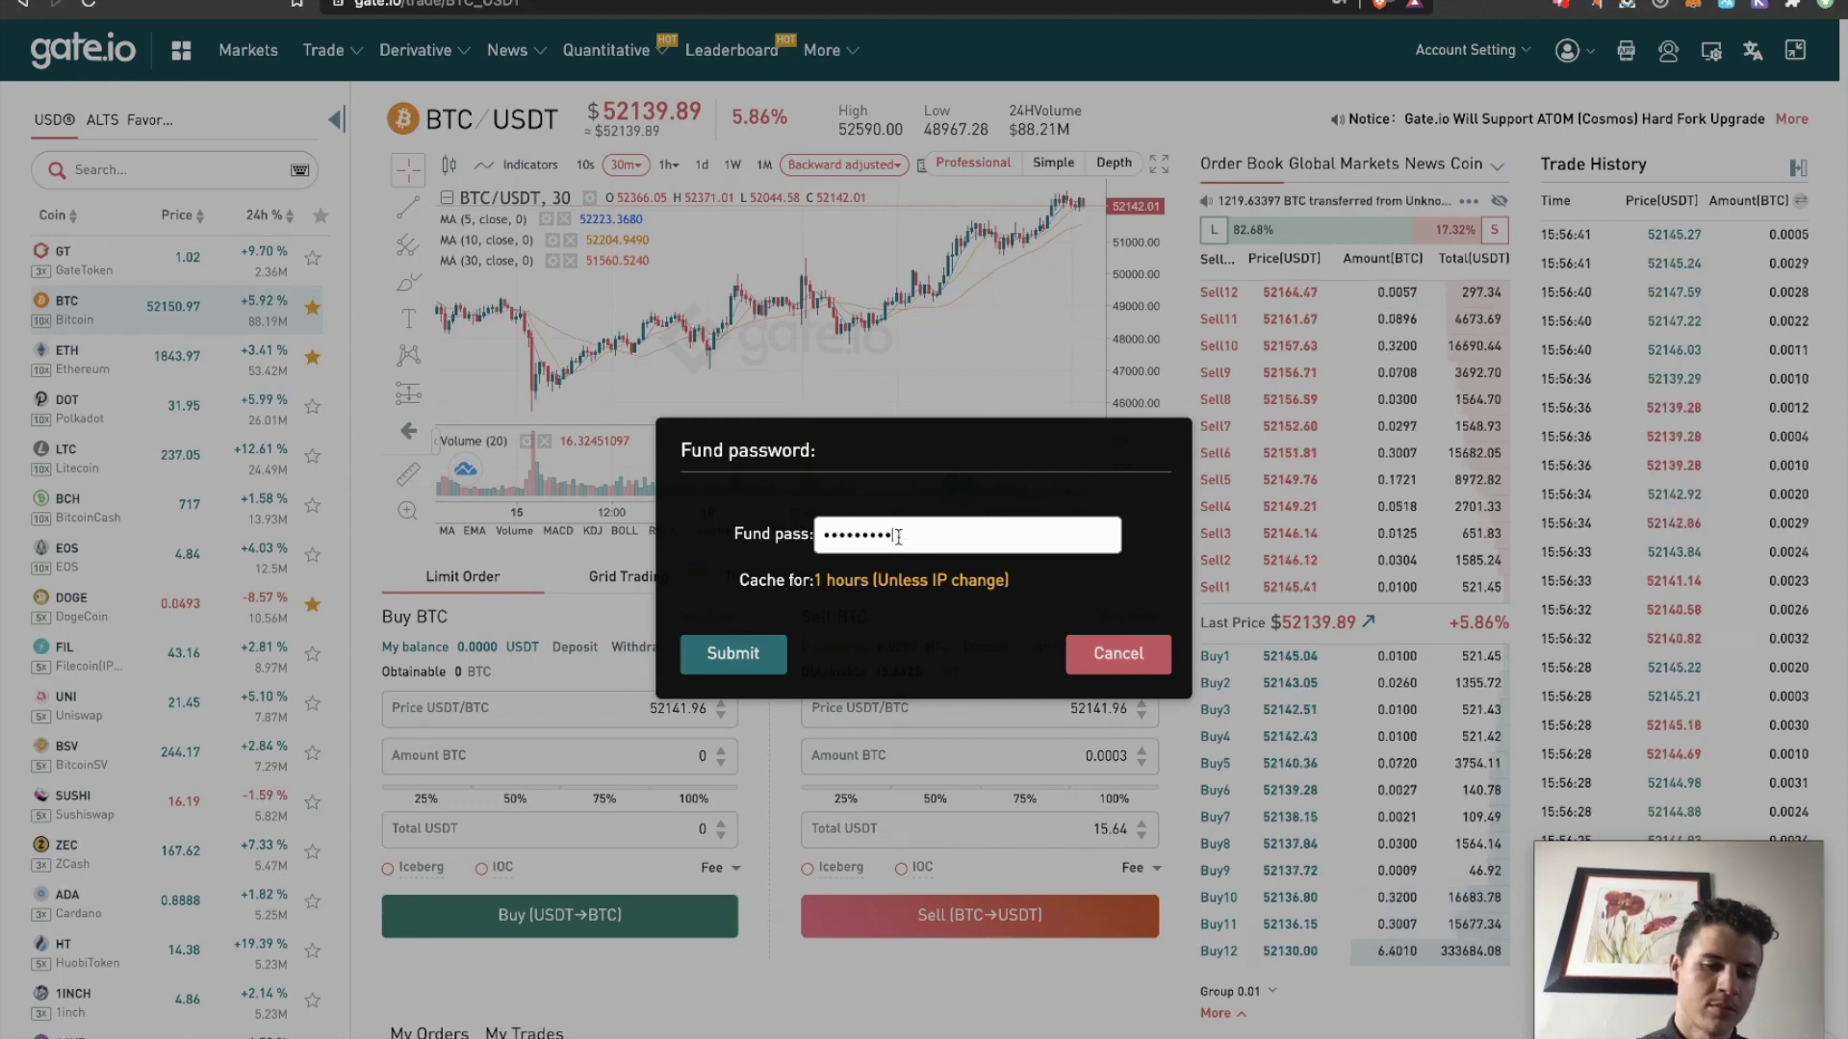
key(Return)
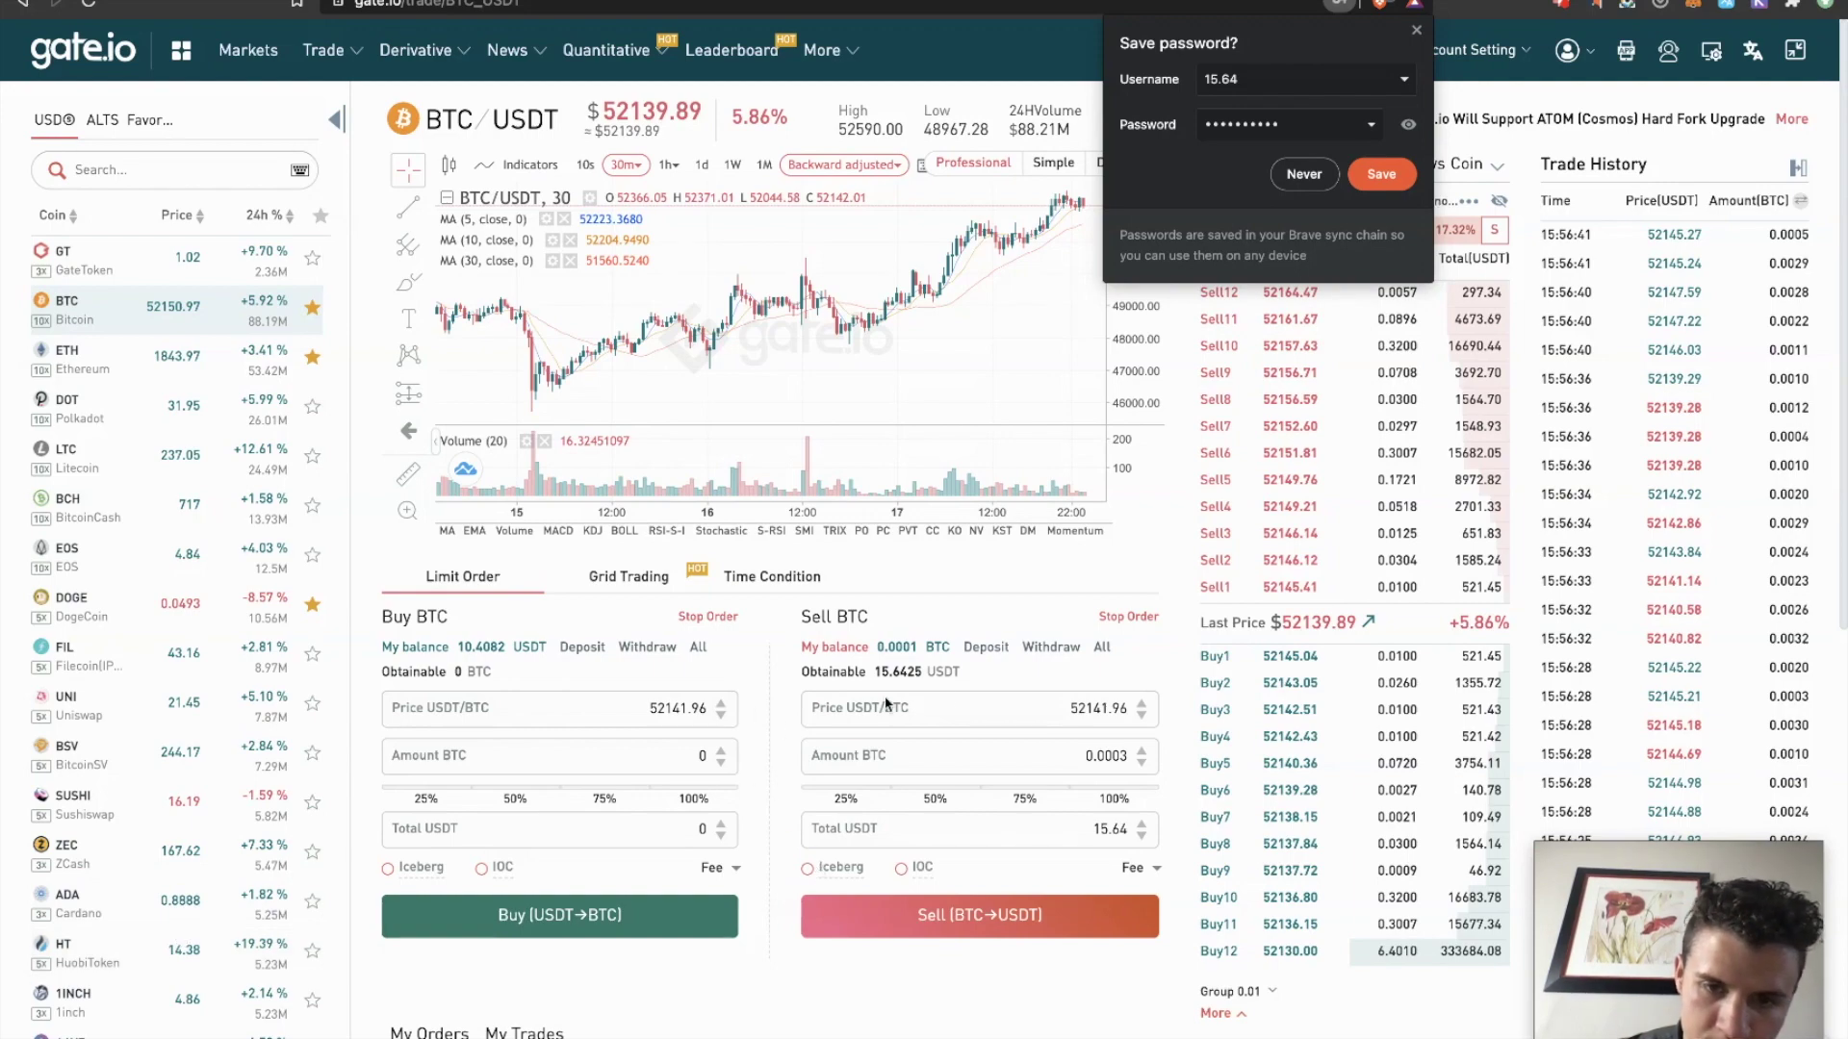
scroll(866, 707, down, 3)
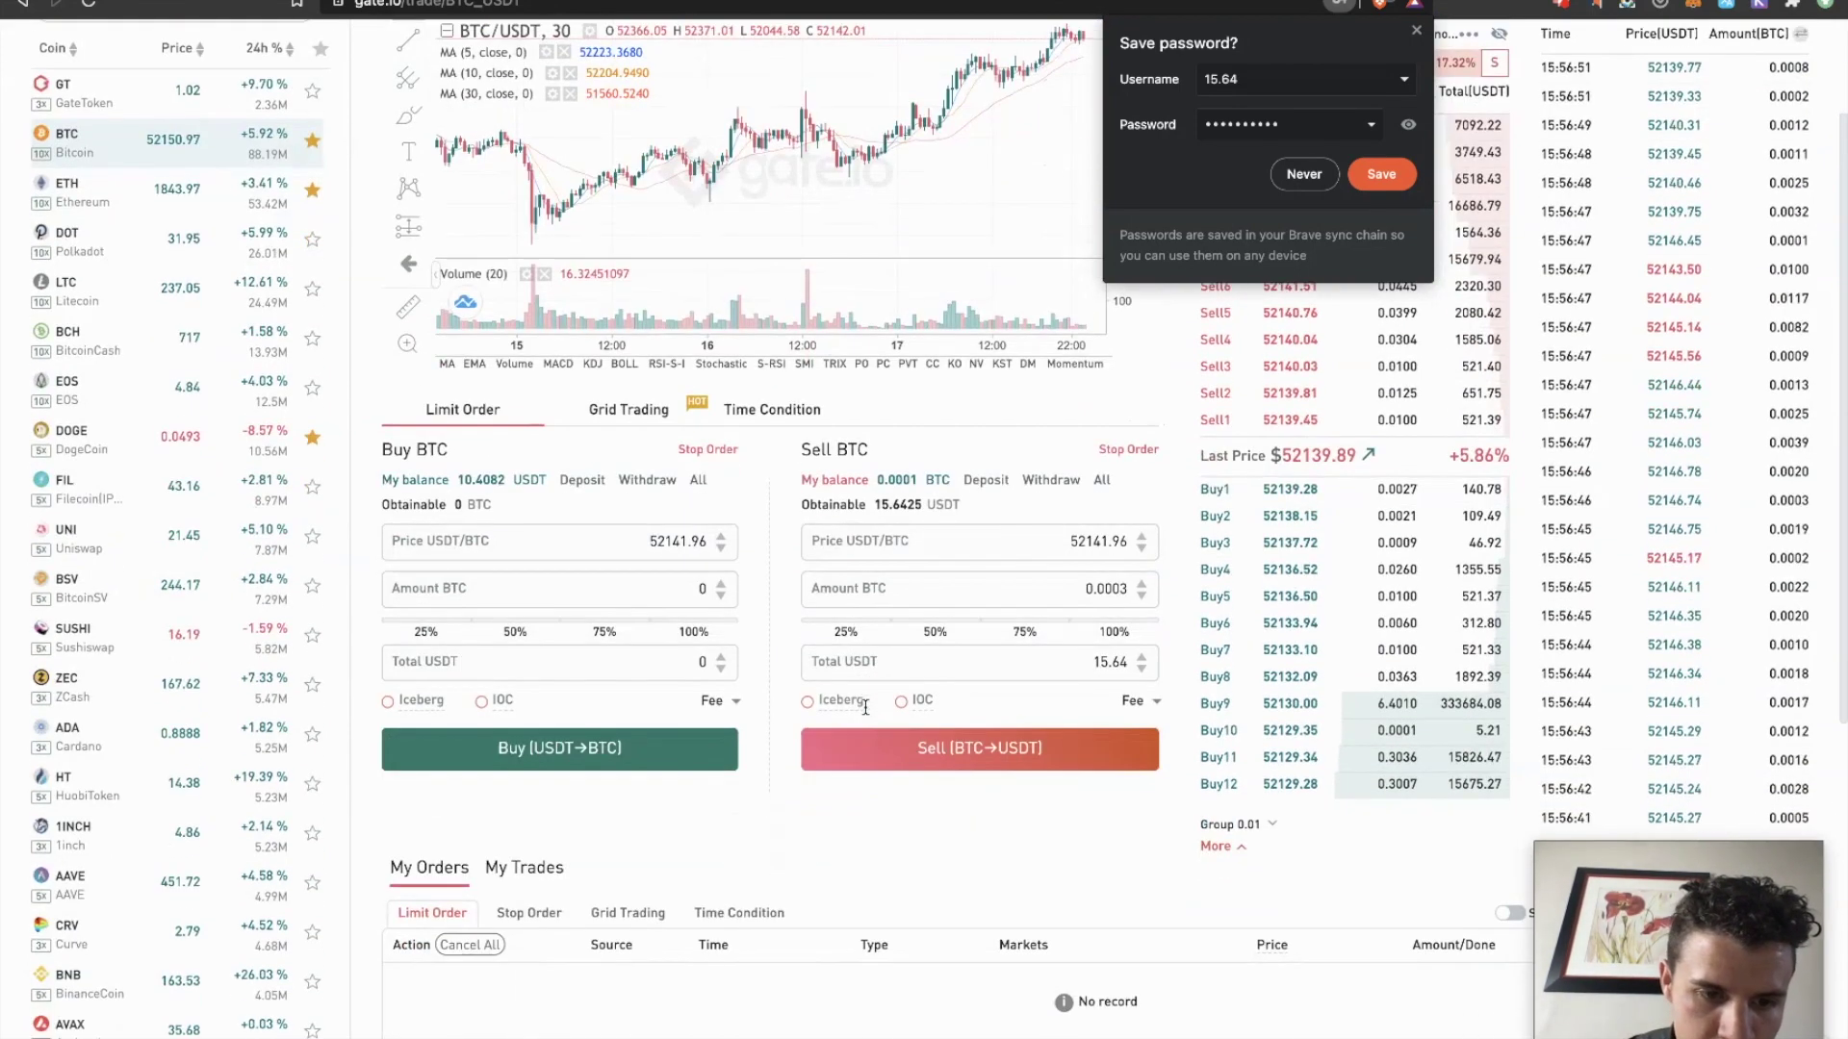
scroll(606, 773, up, 3)
mouse_move(1567, 50)
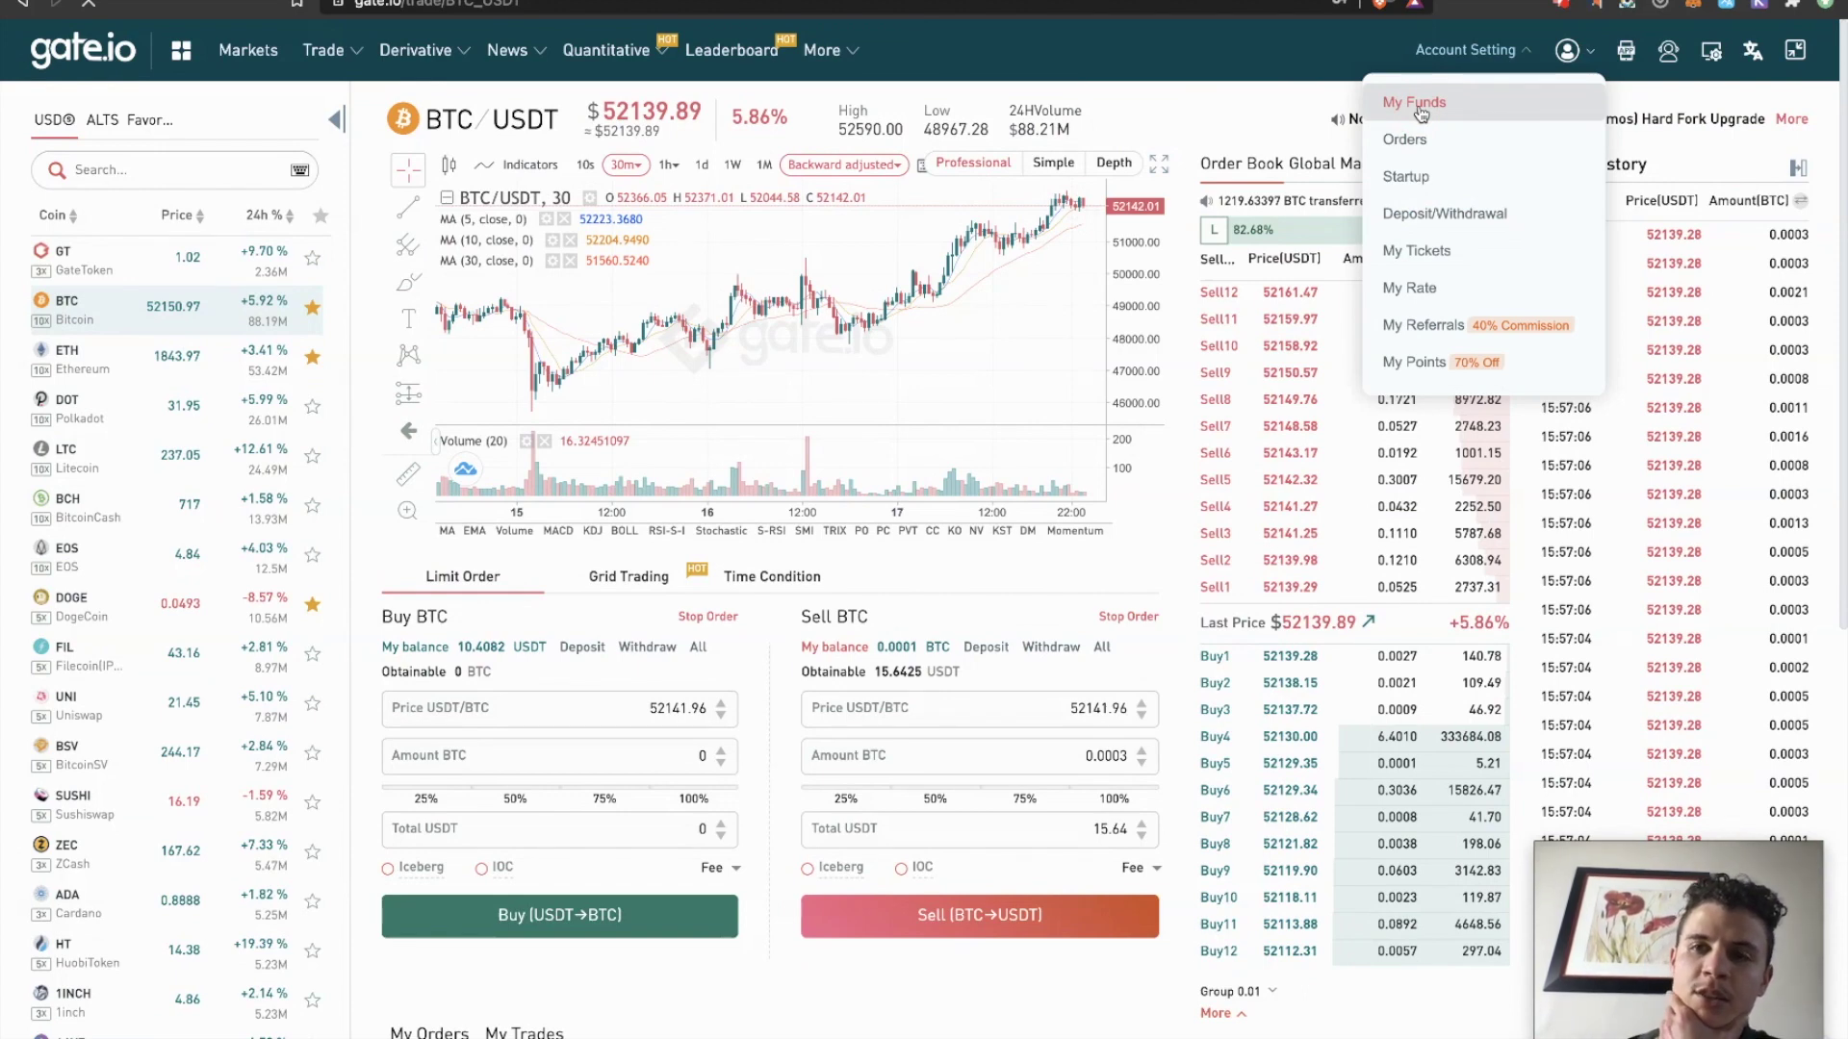
Step: Check that the Limit, Price Condition and Time Condition order tabs are empty, then return to Markets
click(1420, 104)
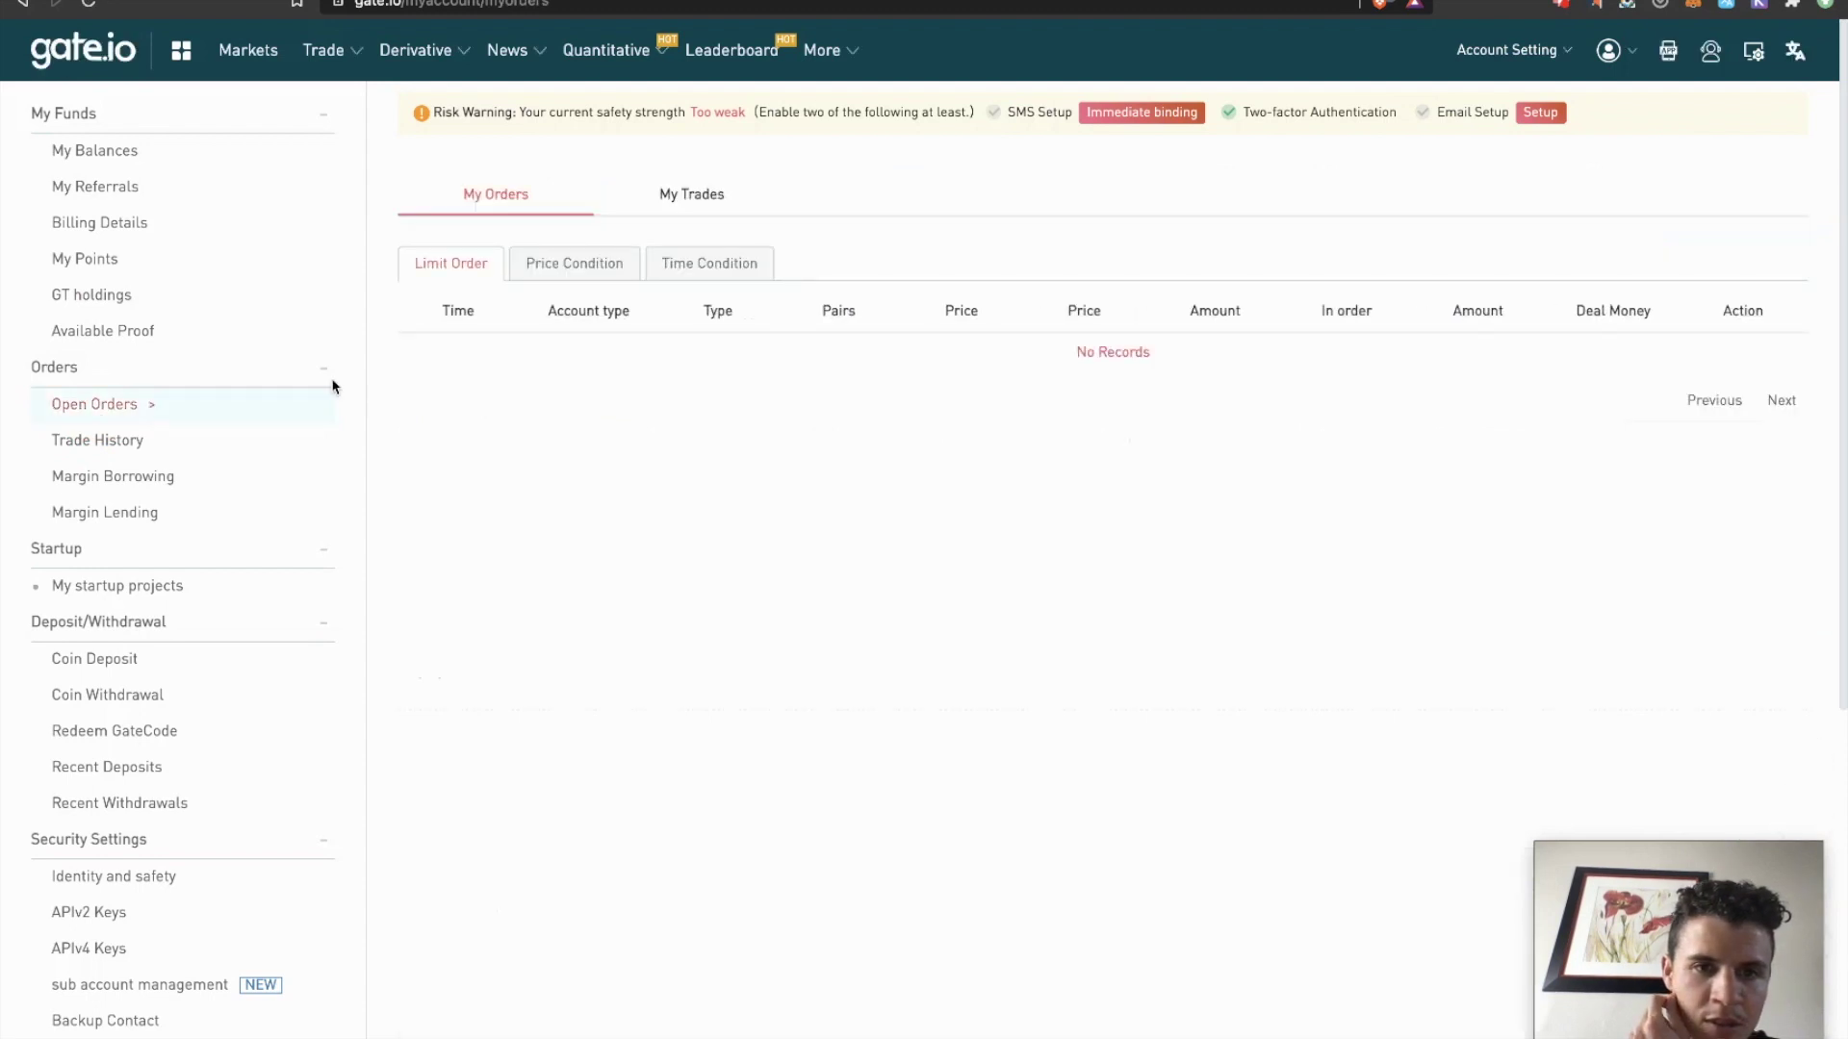
click(589, 275)
click(731, 268)
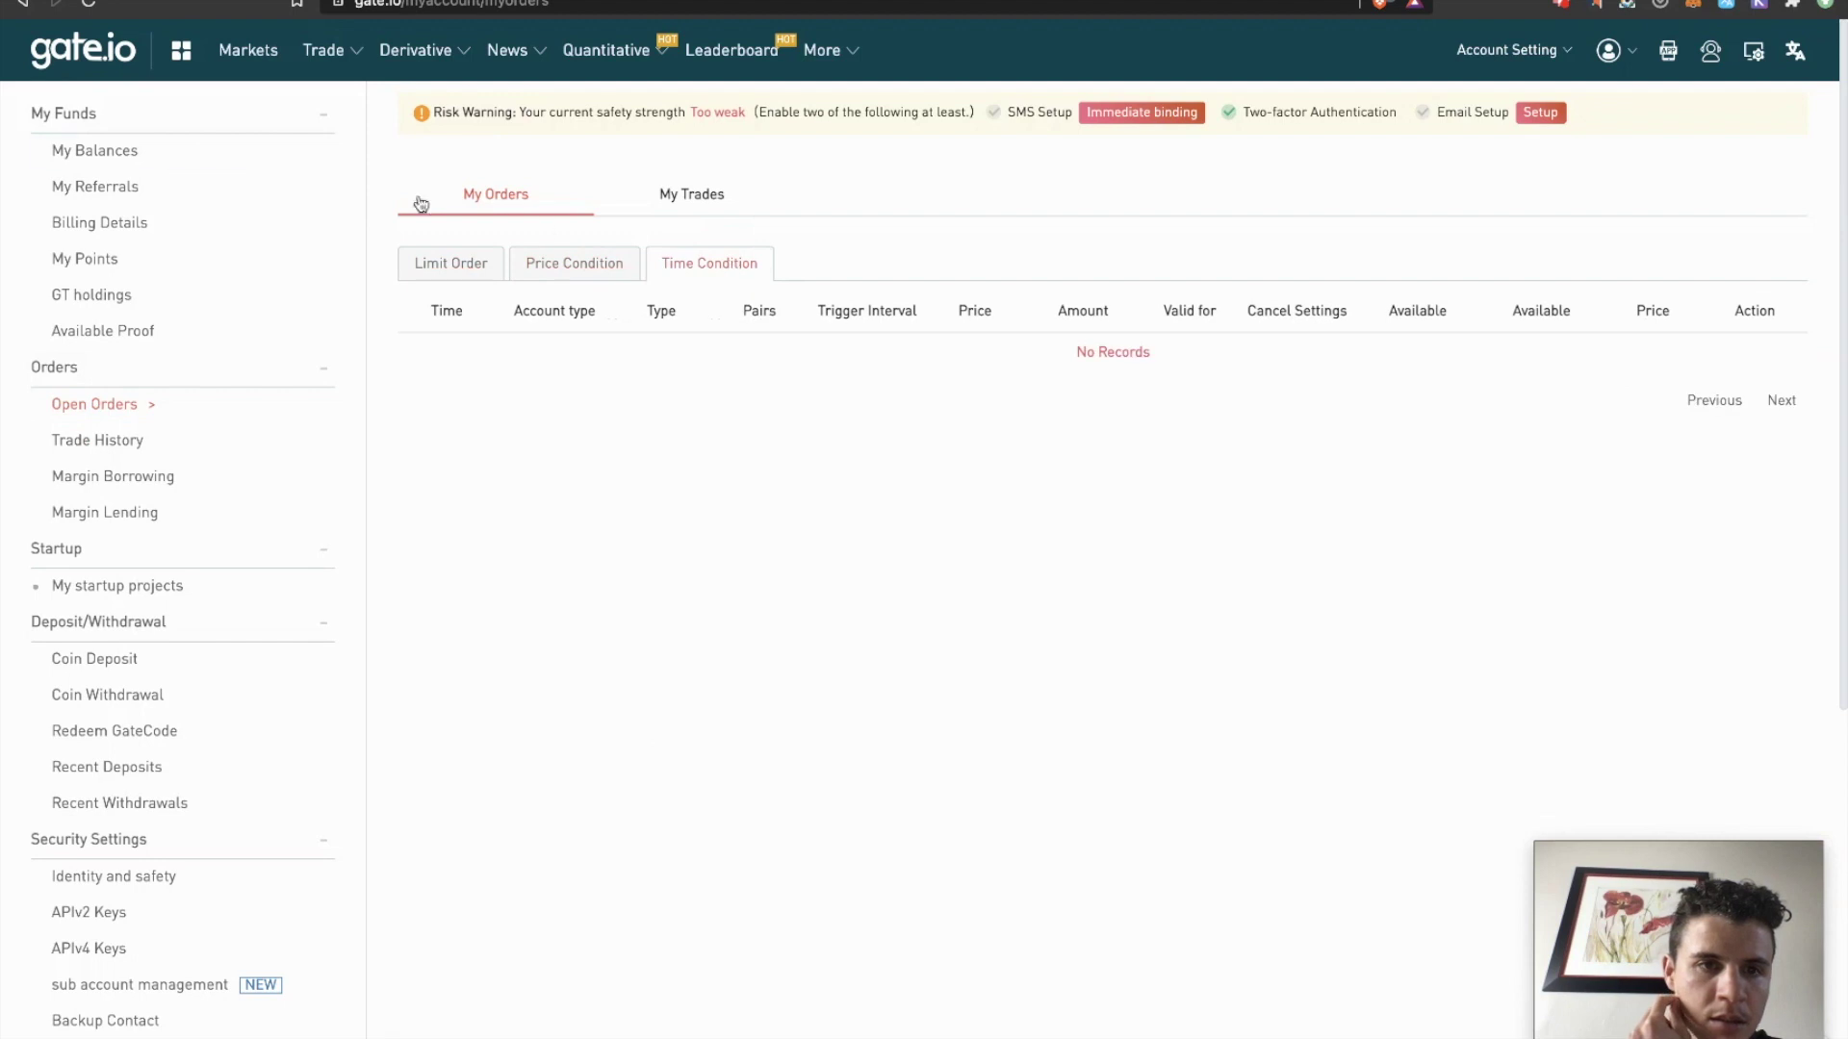
click(252, 53)
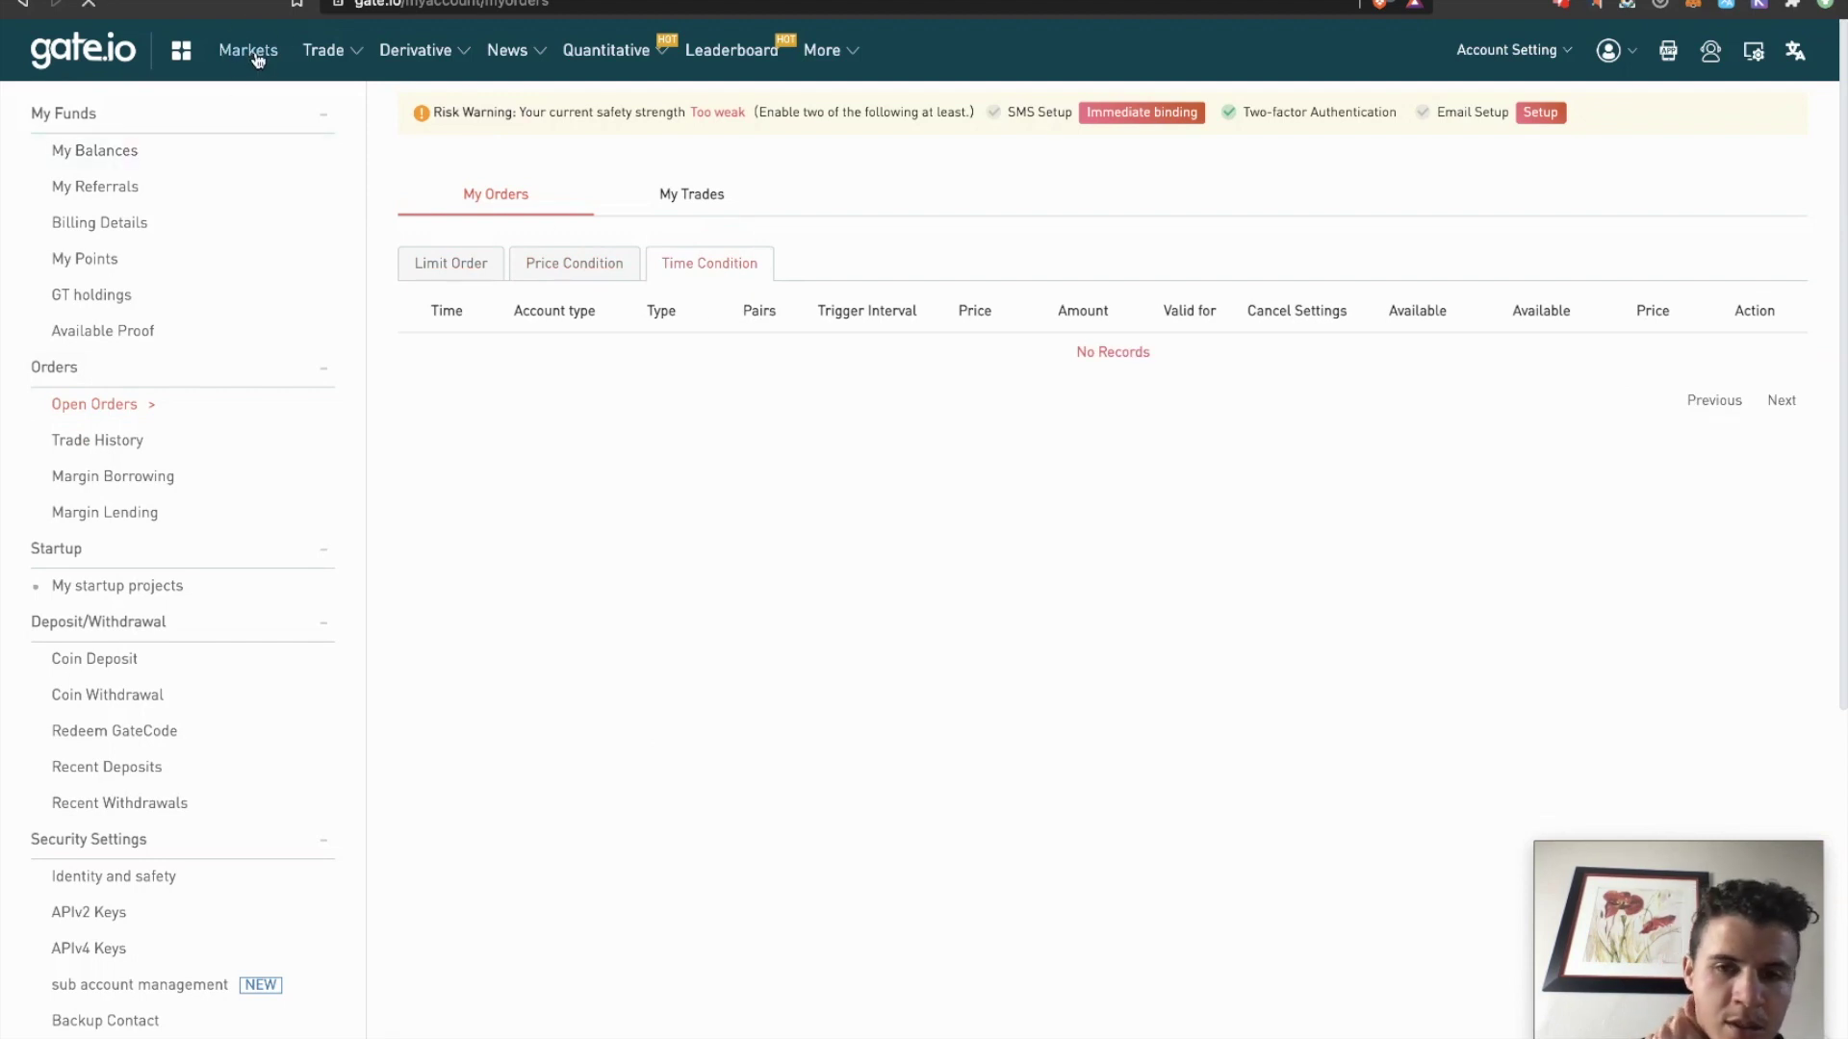
Step: Sell the remaining 0.0001 BTC on BTC/USDT at the top bid of 52130.85
click(544, 424)
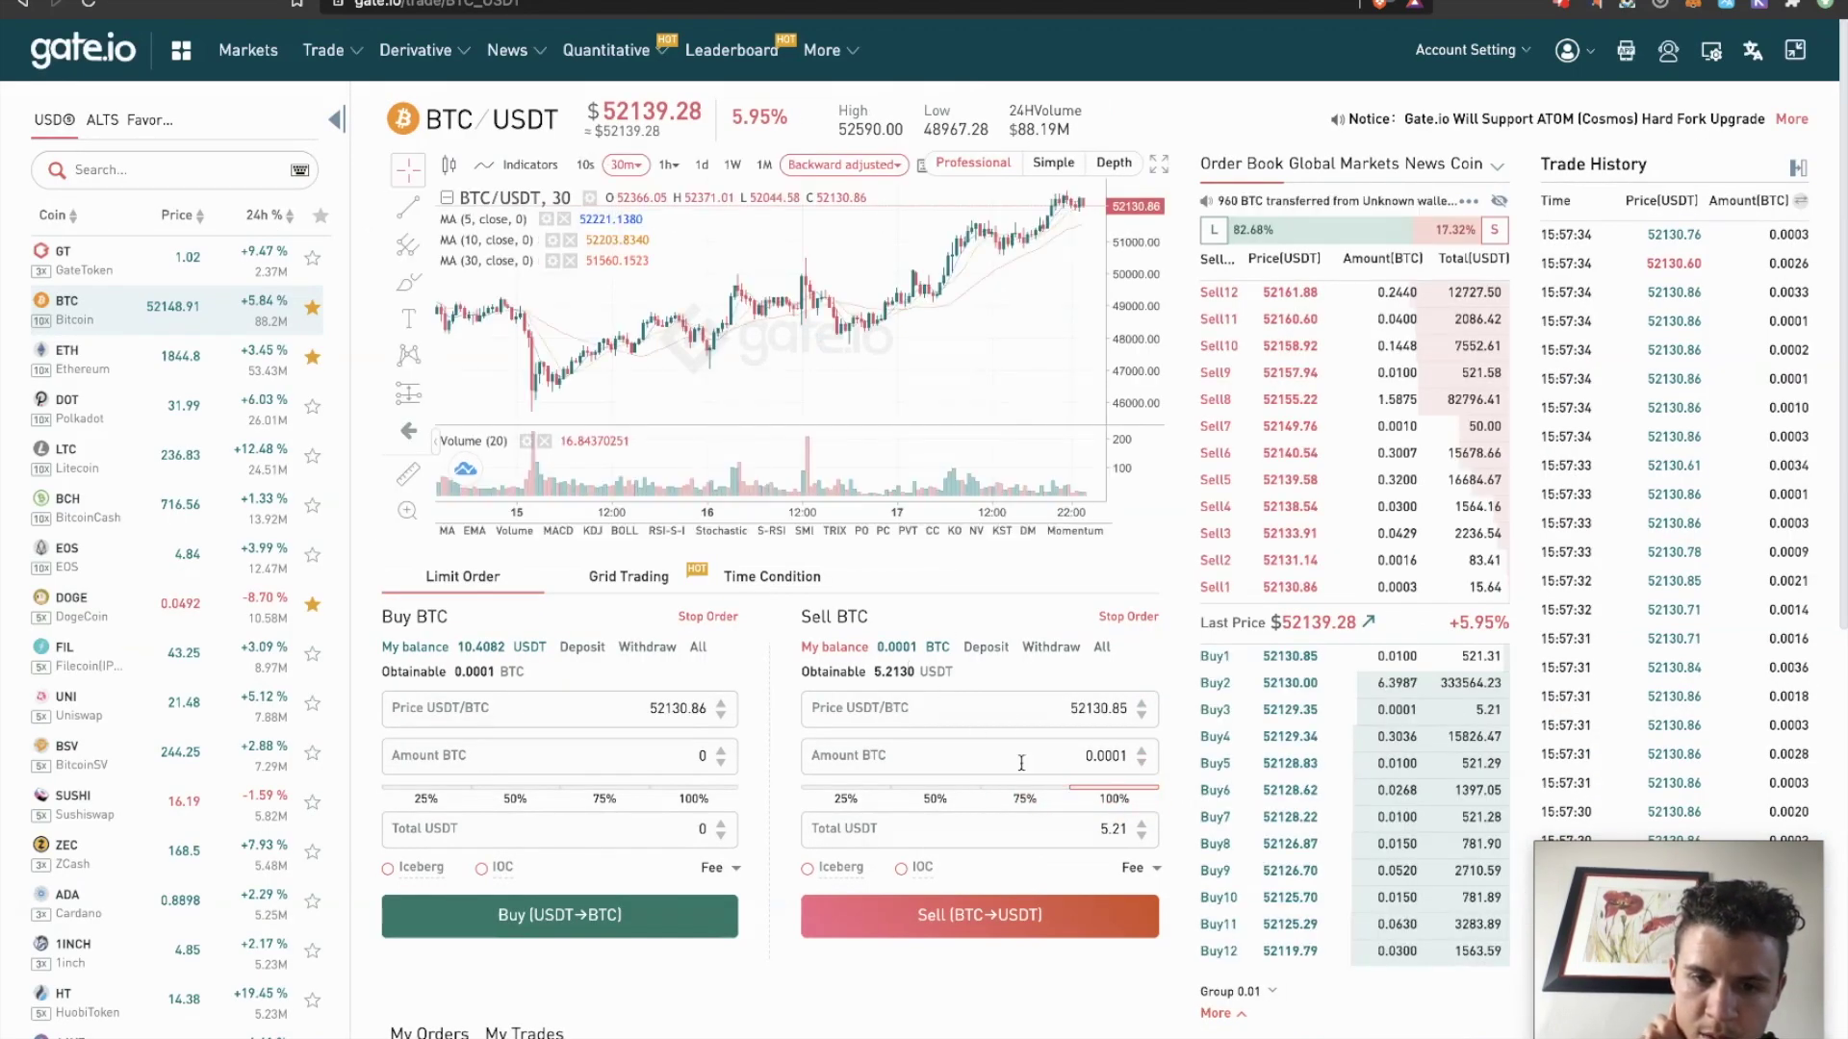
click(1302, 662)
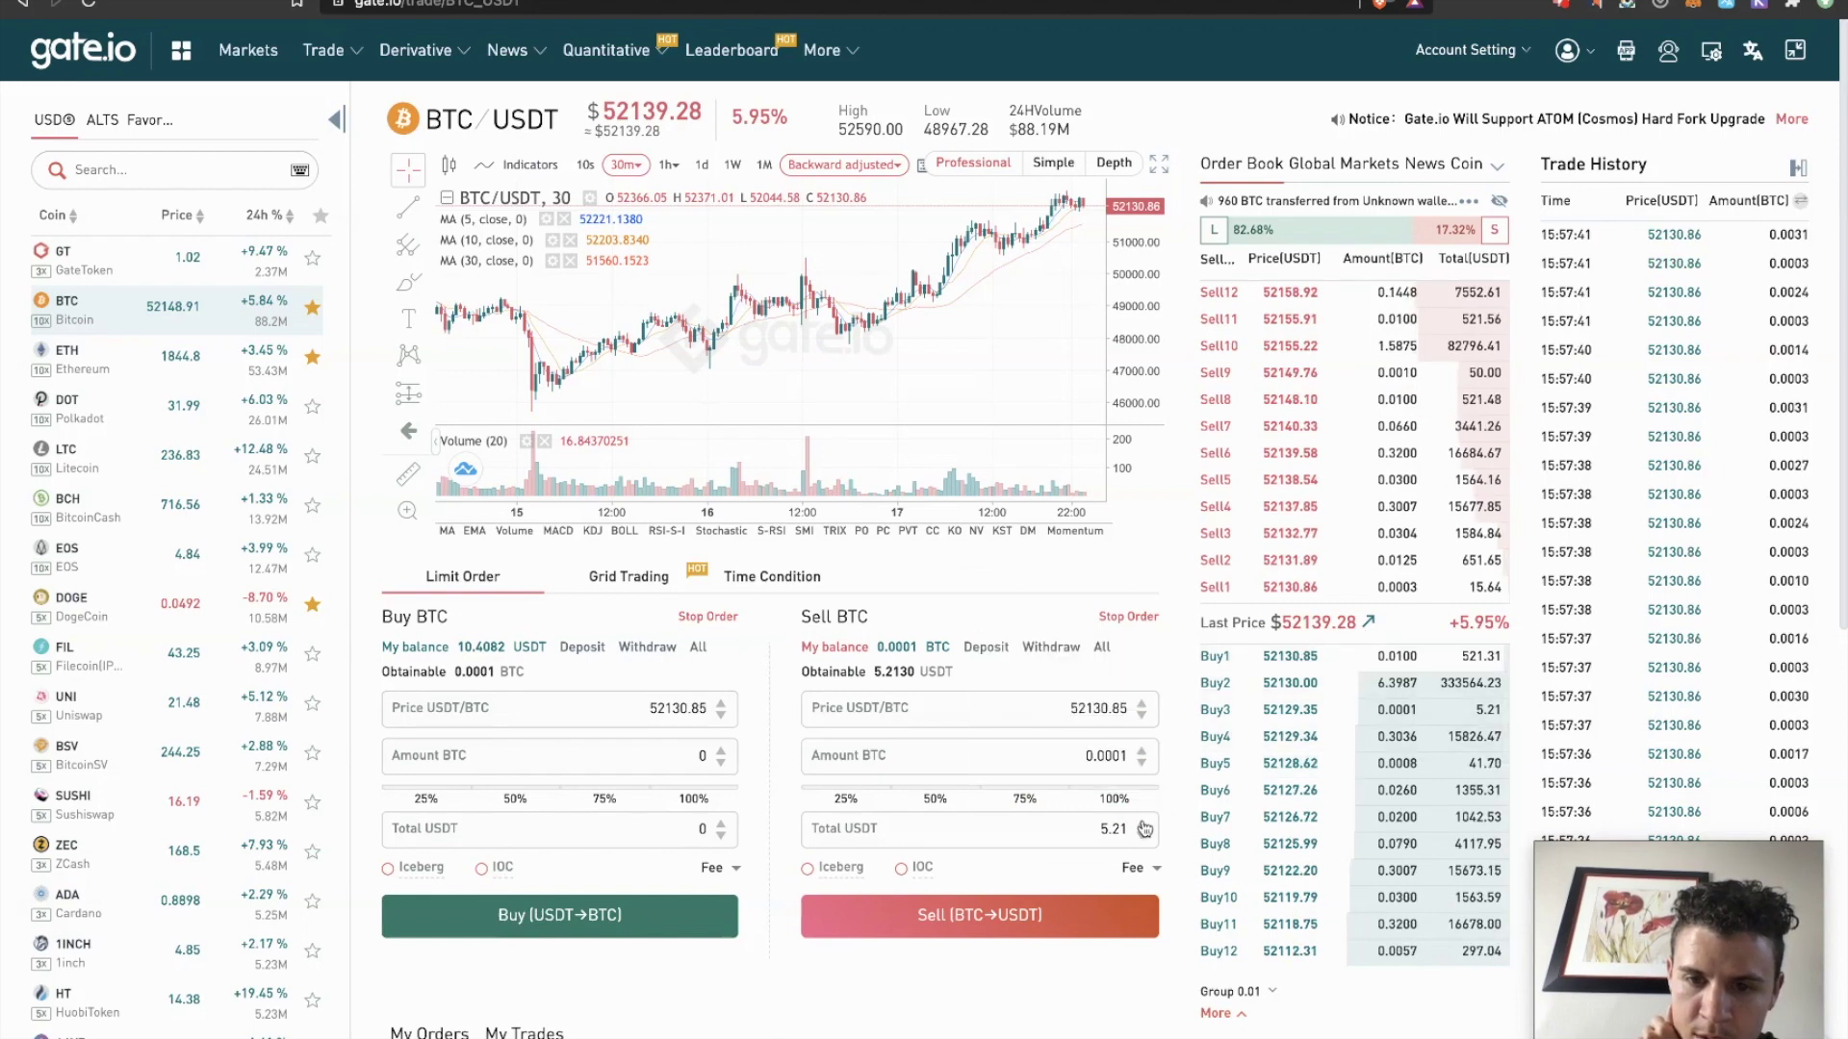
click(1077, 910)
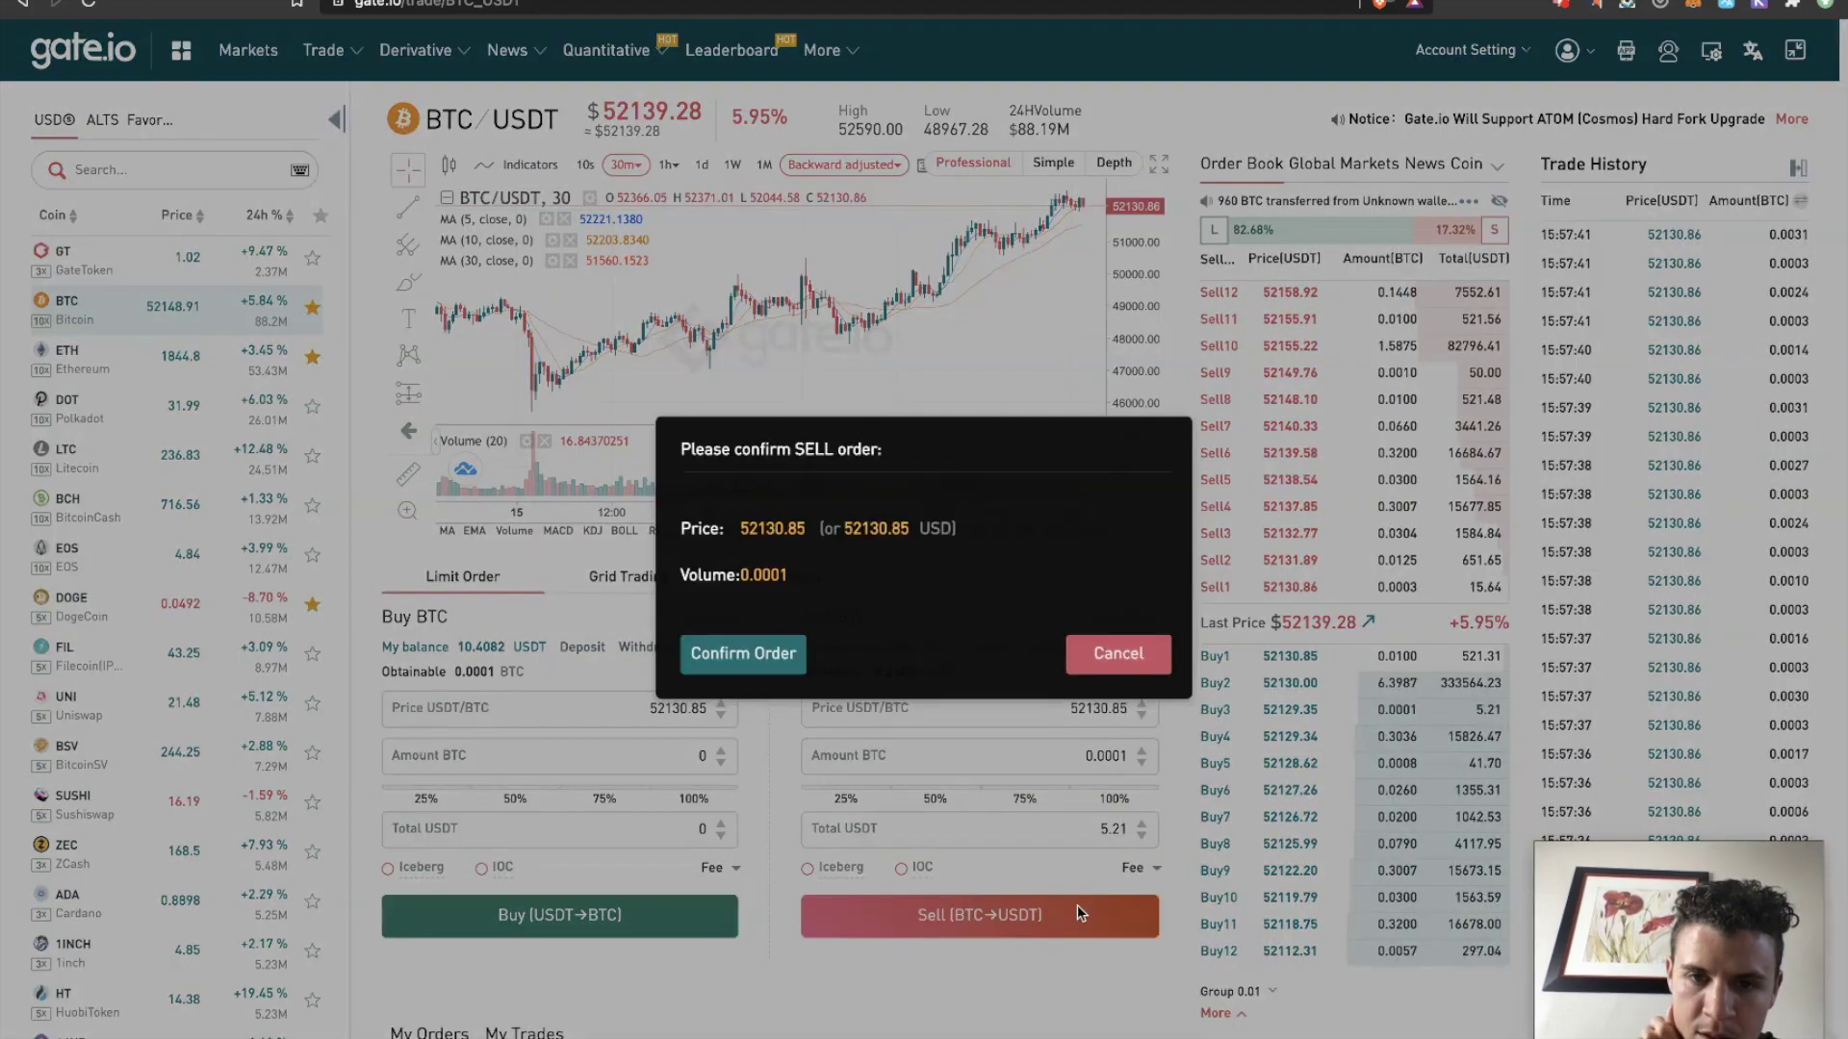
click(743, 659)
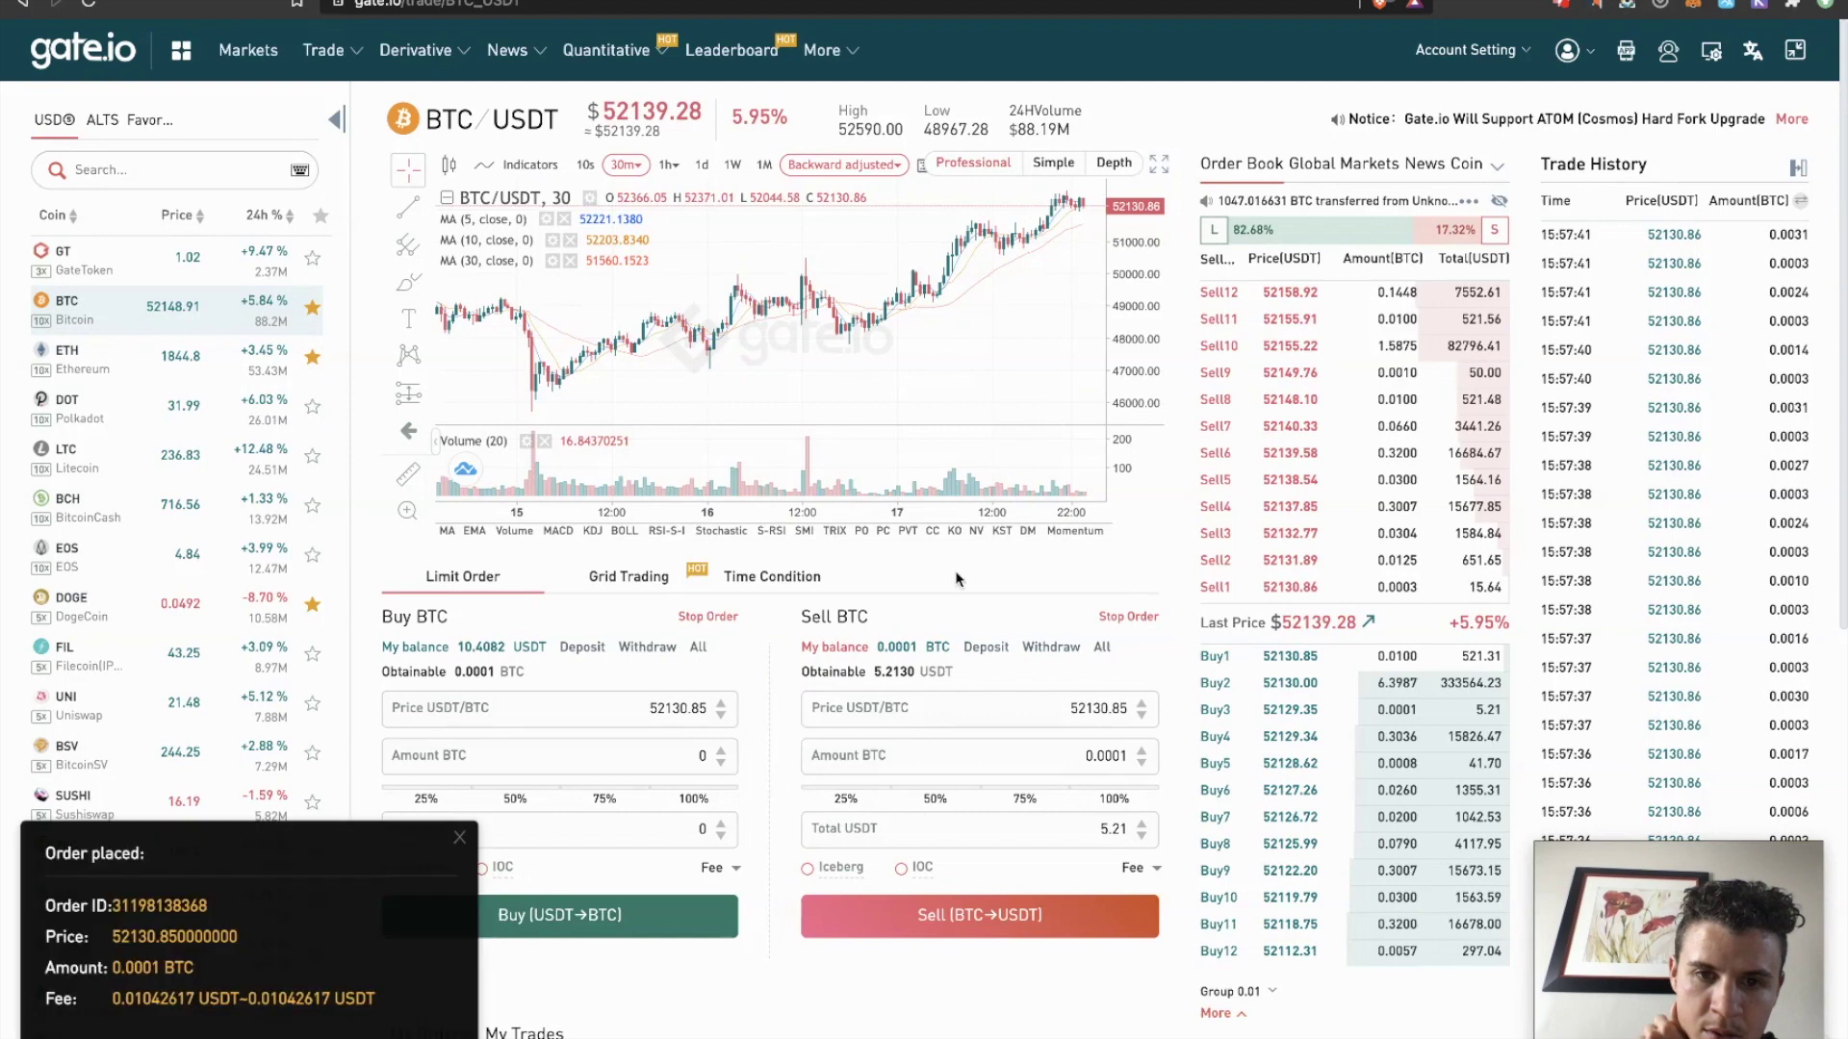
Step: Watch the order book and My Orders until the sell fills and USDT reads 15.6109
scroll(759, 749, down, 3)
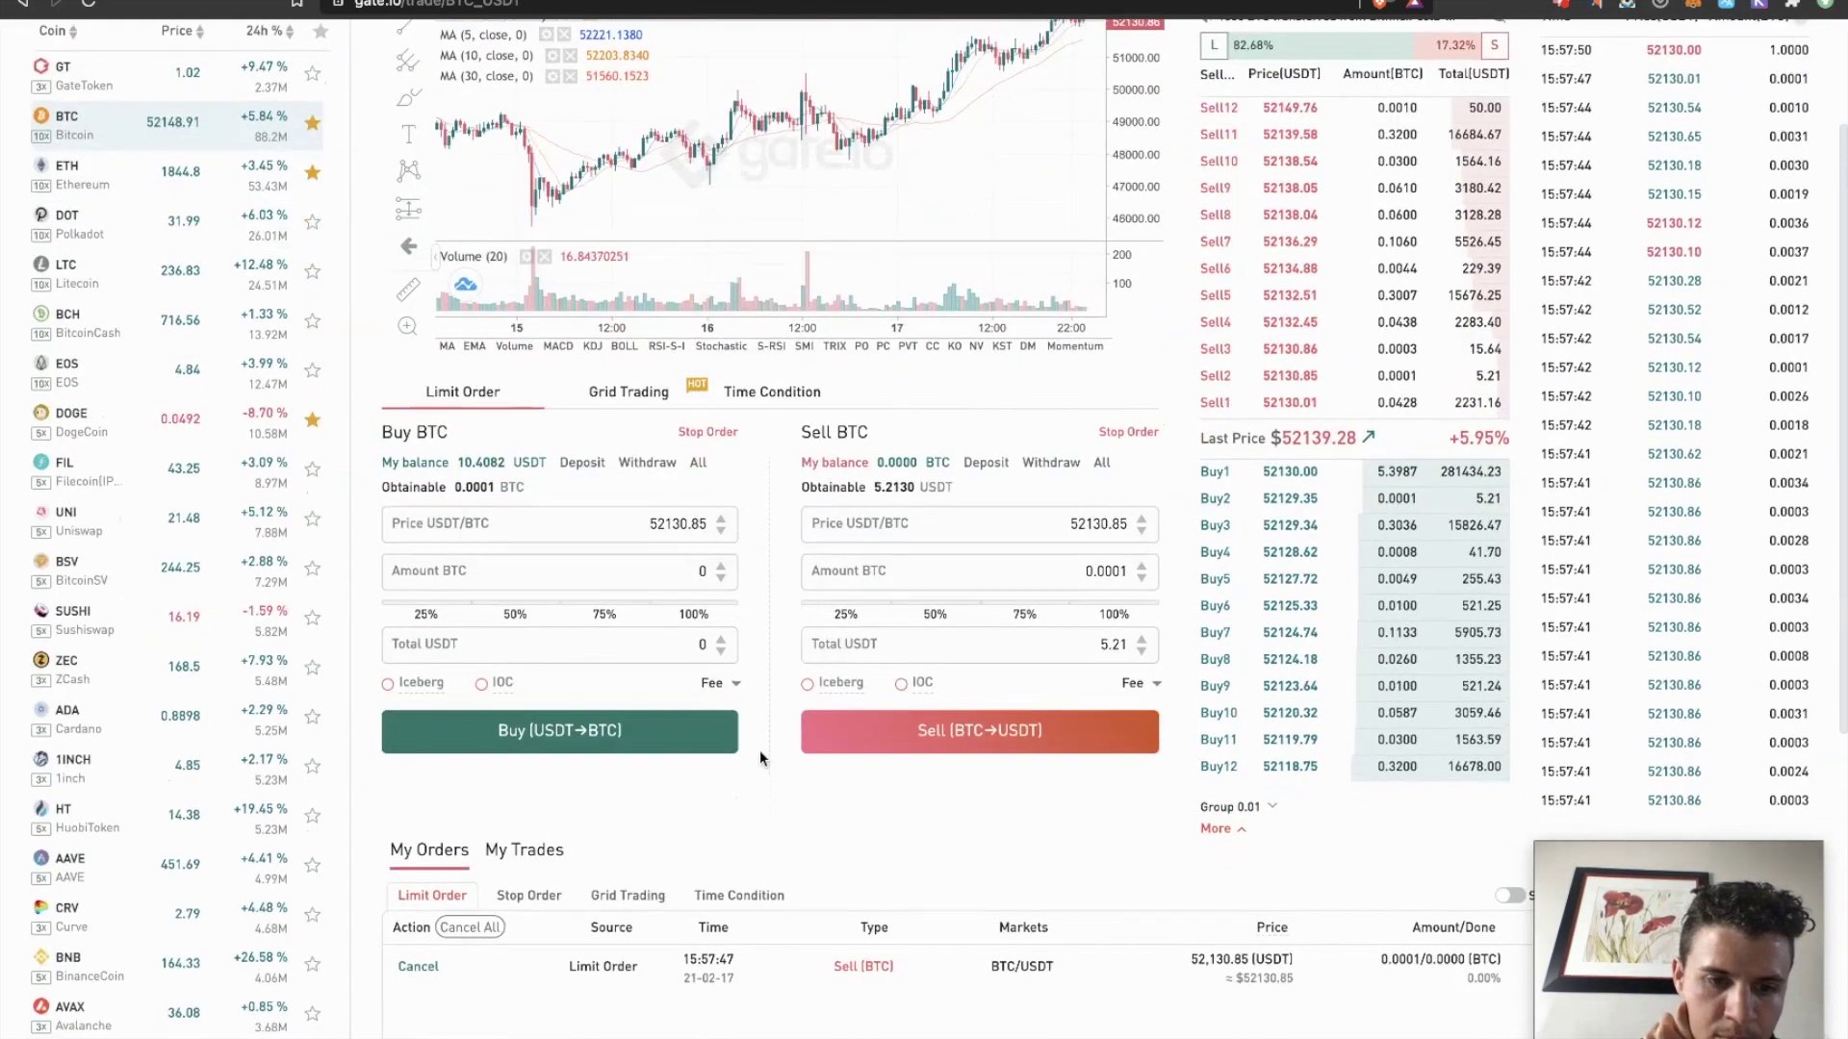
scroll(979, 891, down, 1)
scroll(1609, 736, right, 3)
scroll(1614, 739, right, 1)
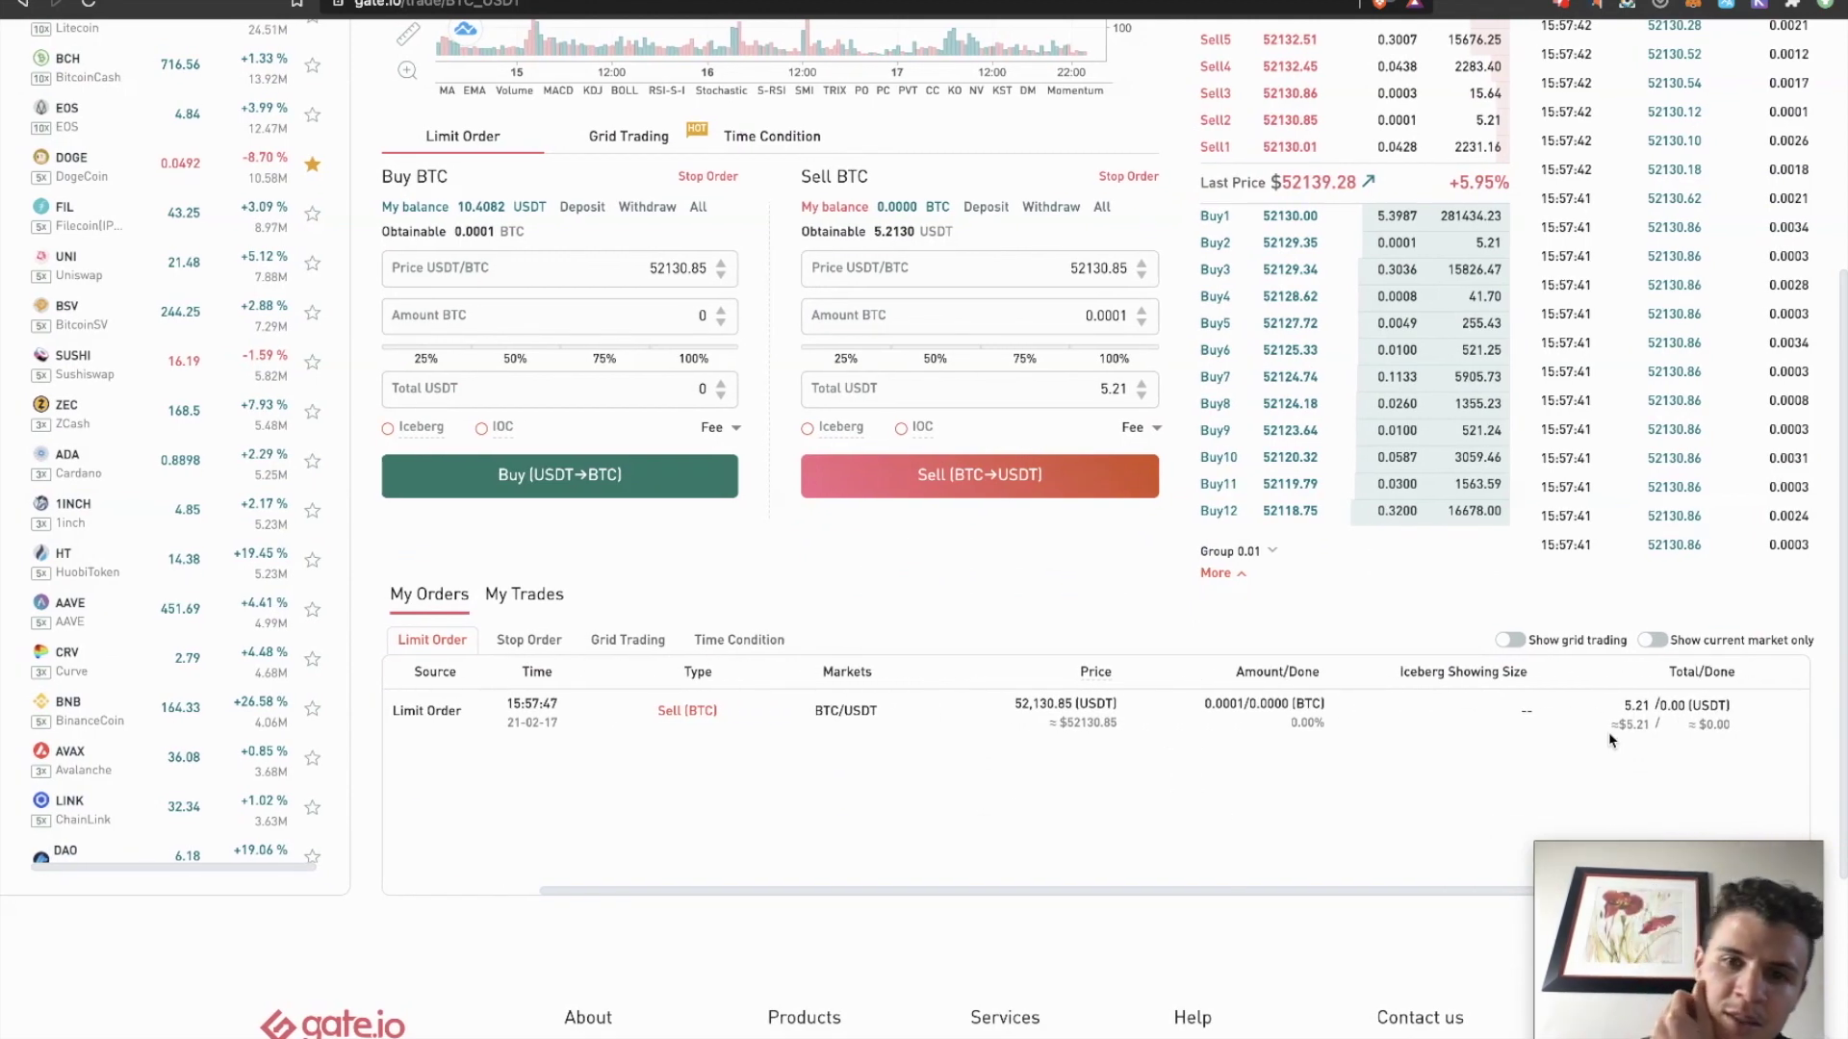
scroll(1357, 524, up, 1)
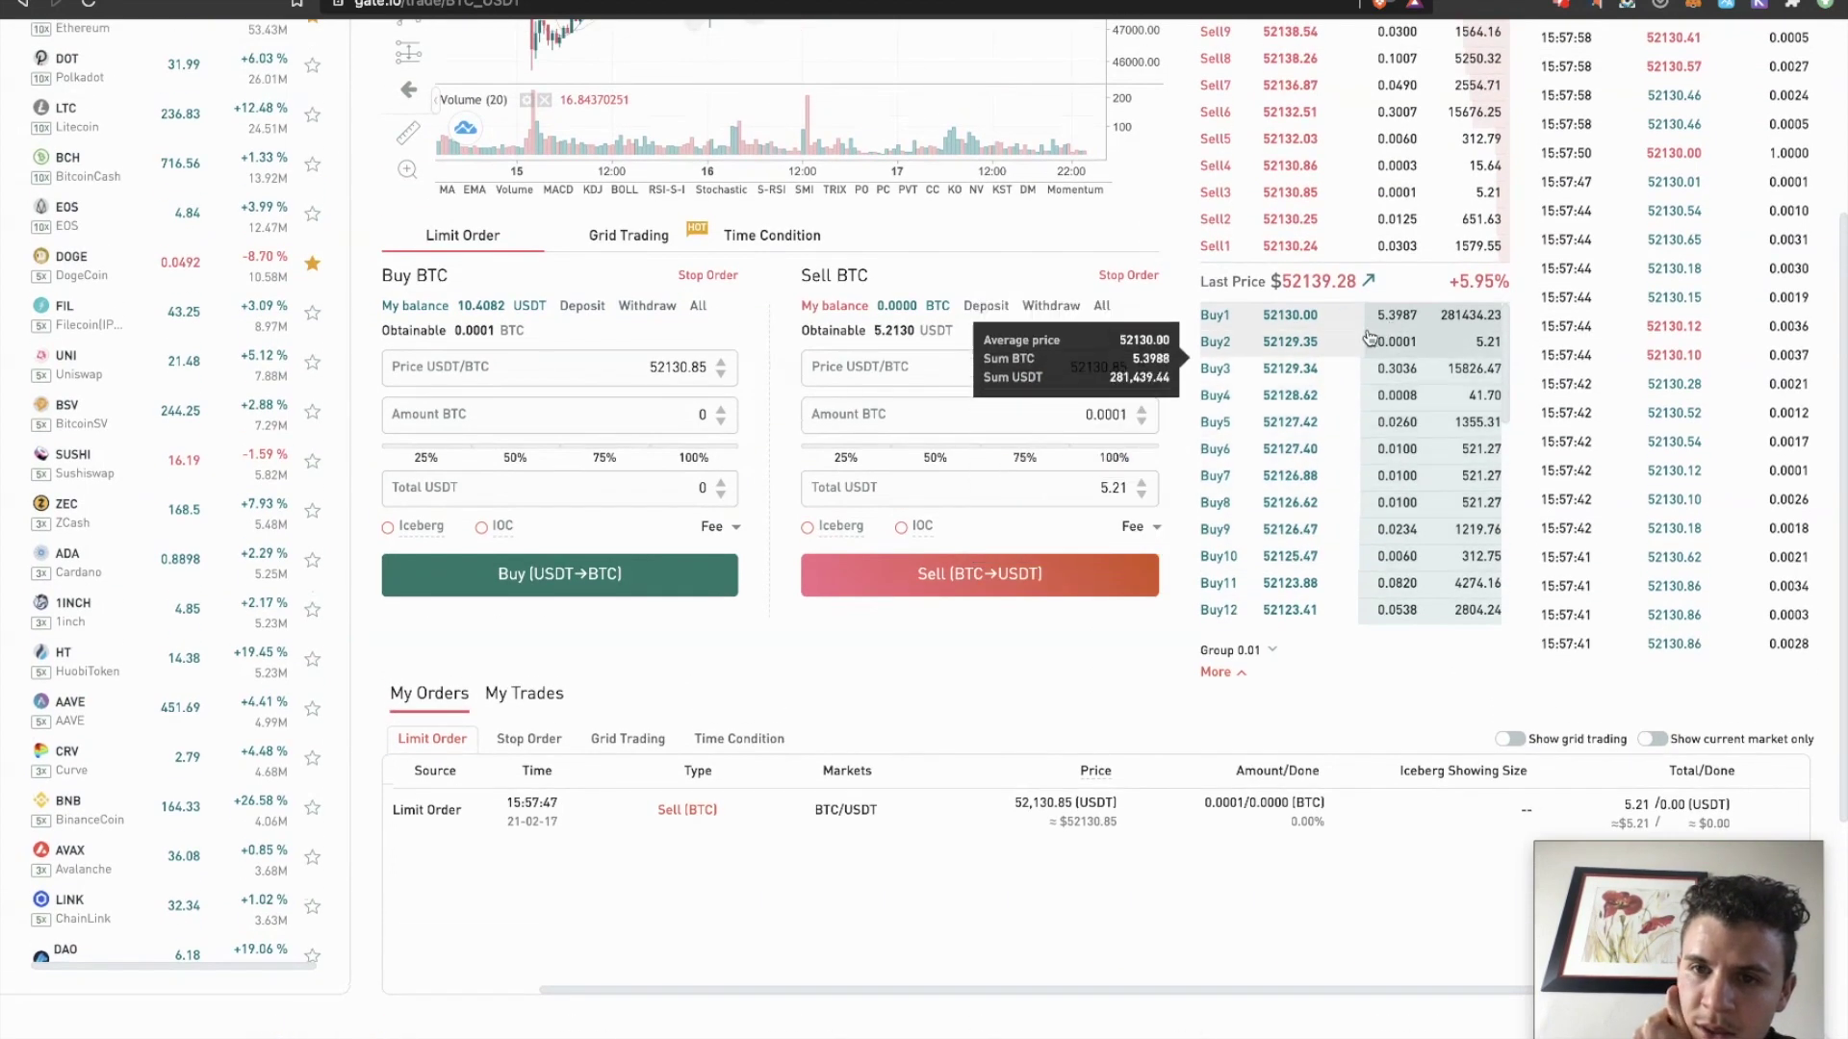
scroll(1334, 324, up, 3)
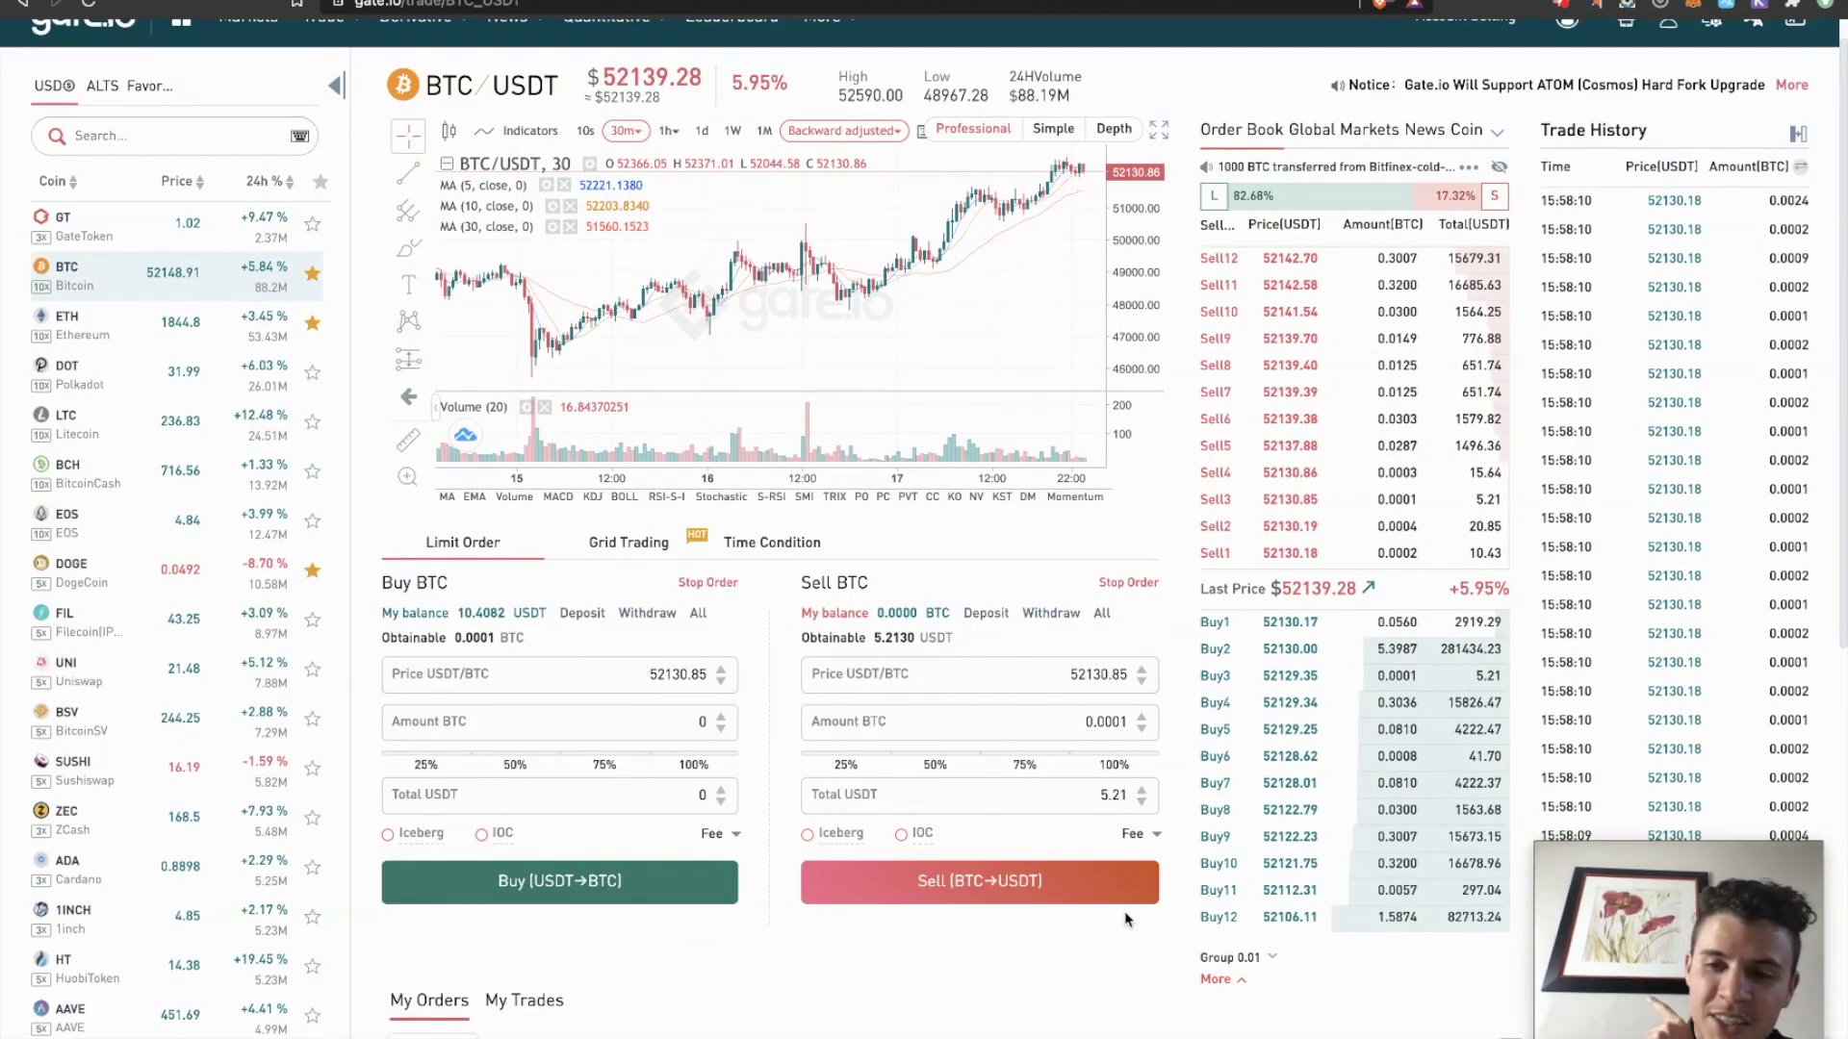
mouse_move(1384, 712)
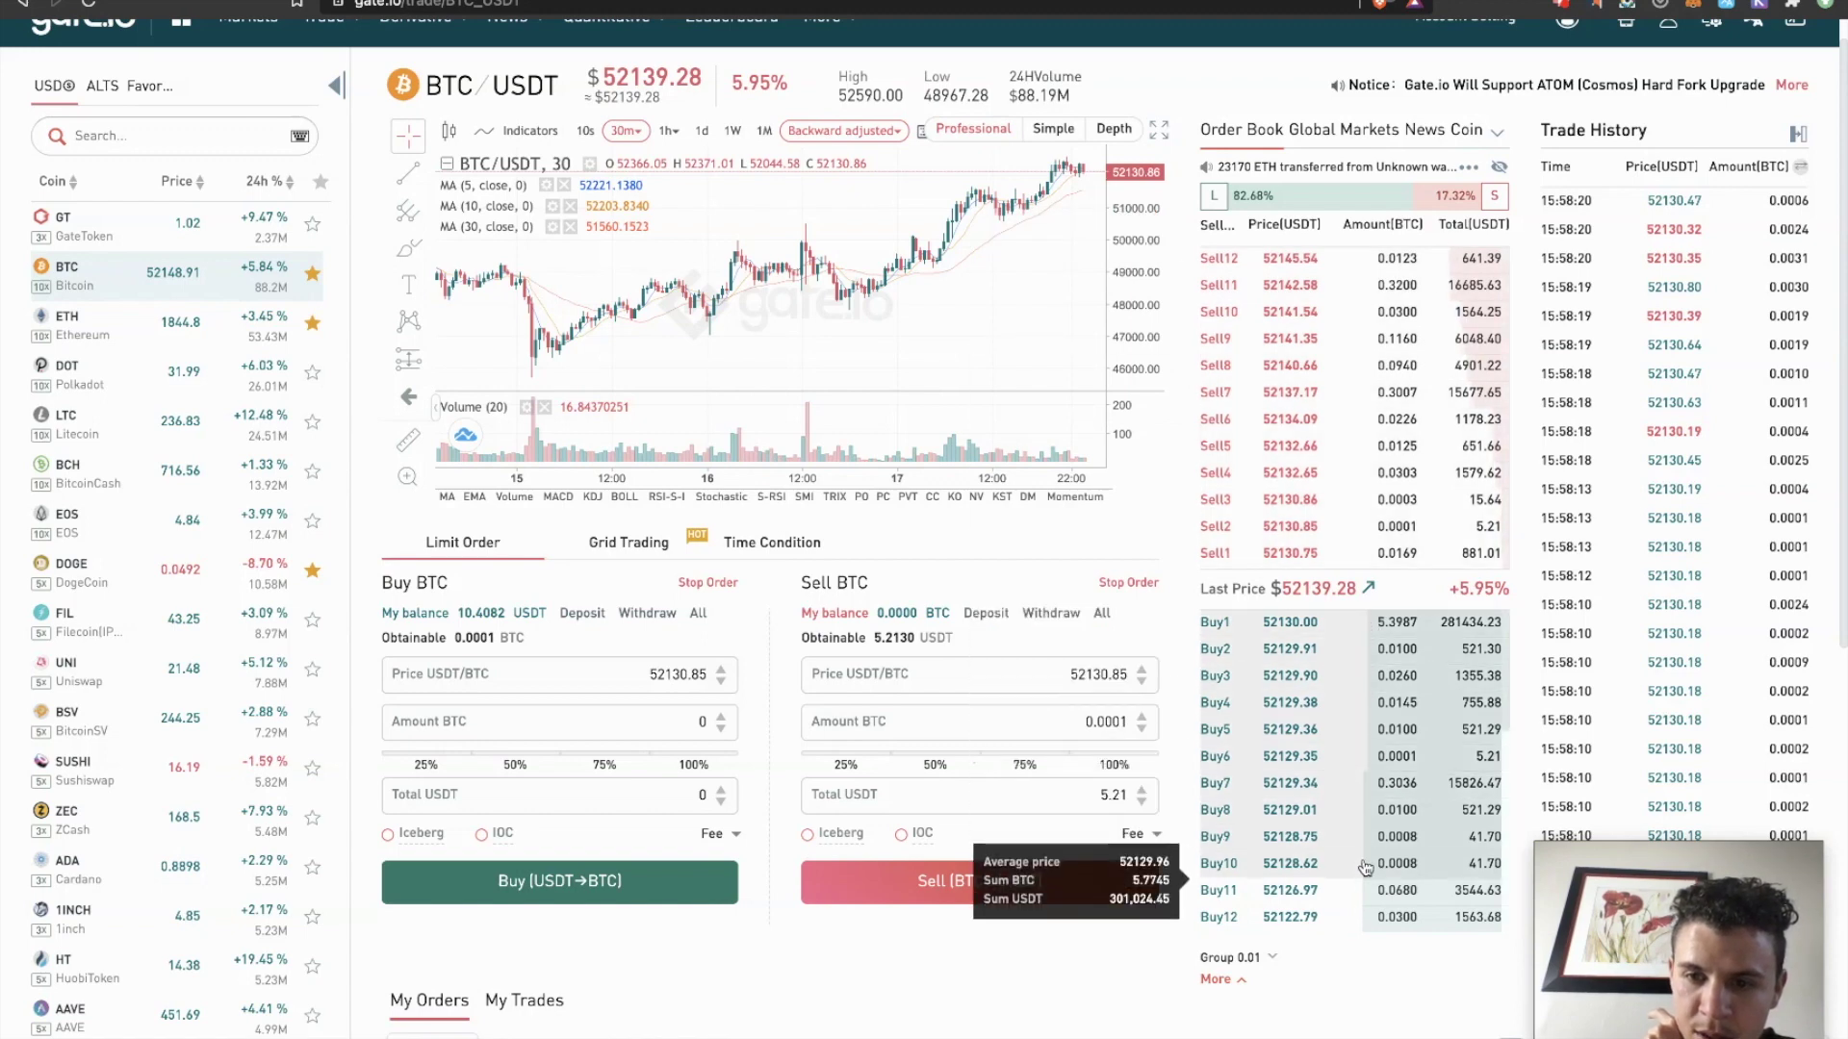
scroll(1337, 818, down, 3)
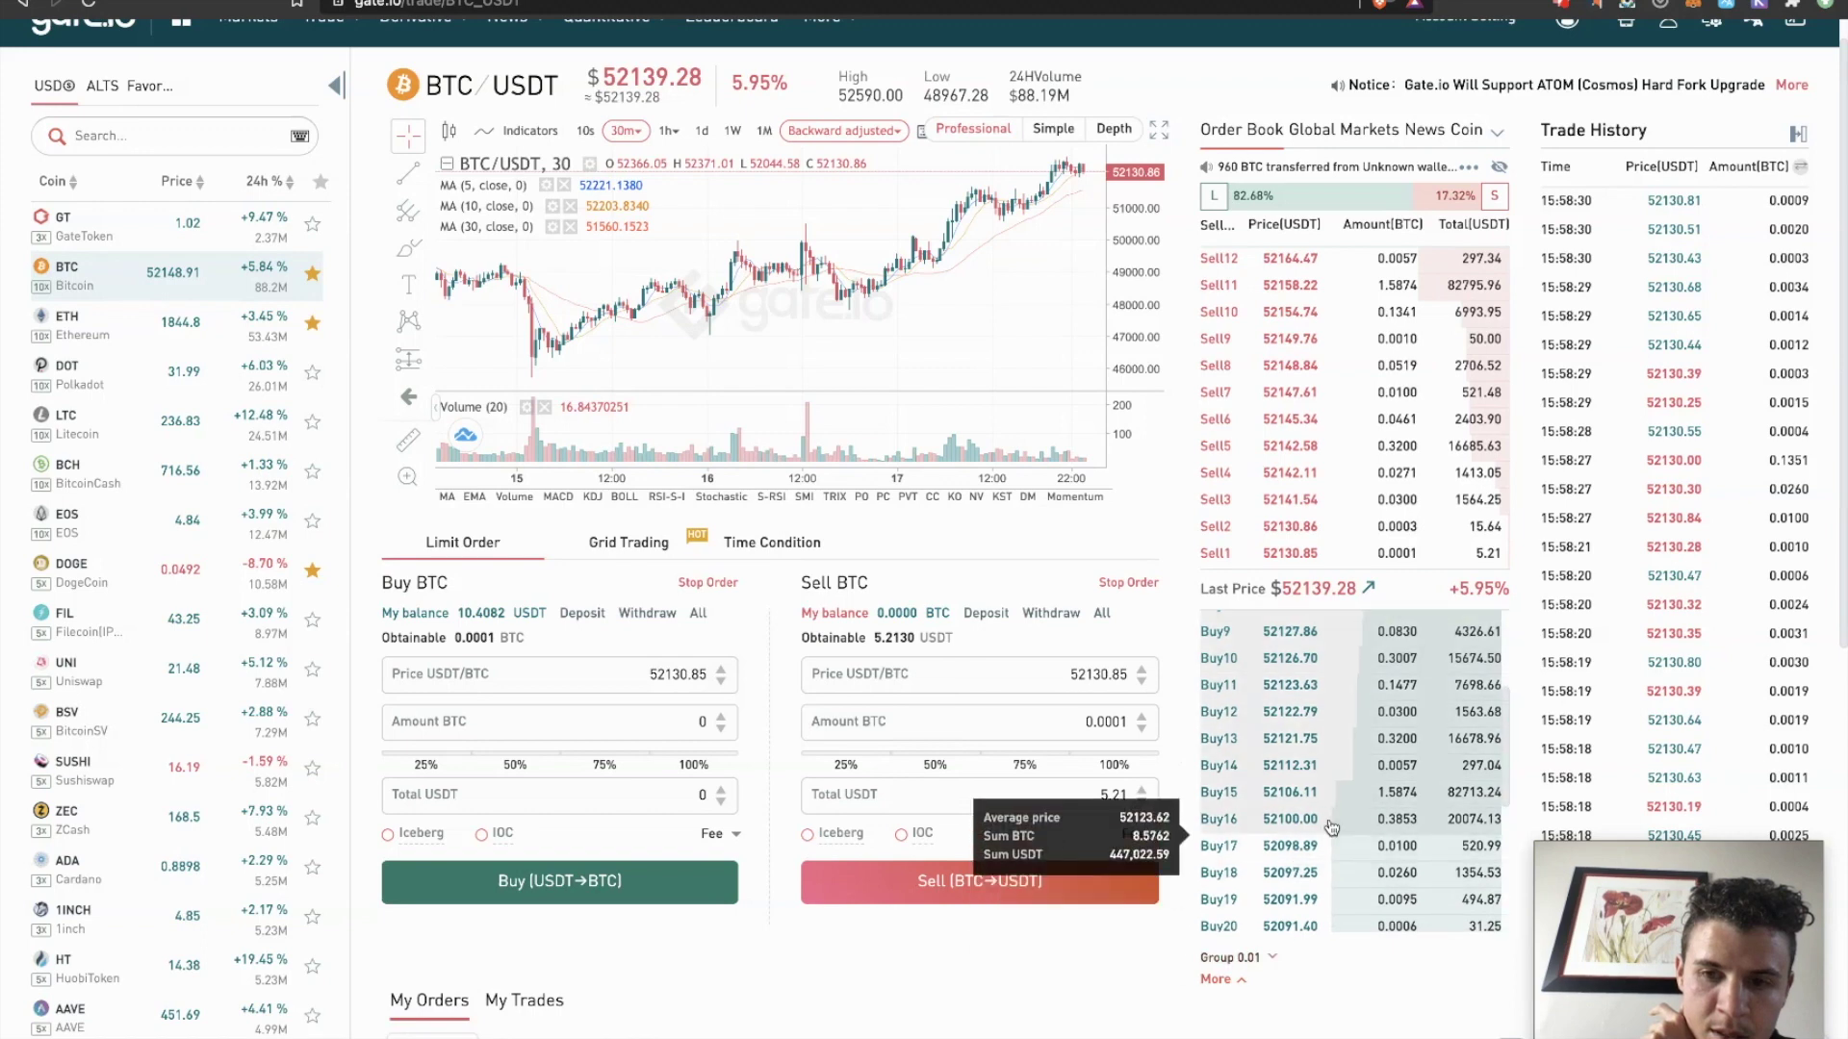
scroll(1331, 828, up, 3)
scroll(1147, 982, down, 2)
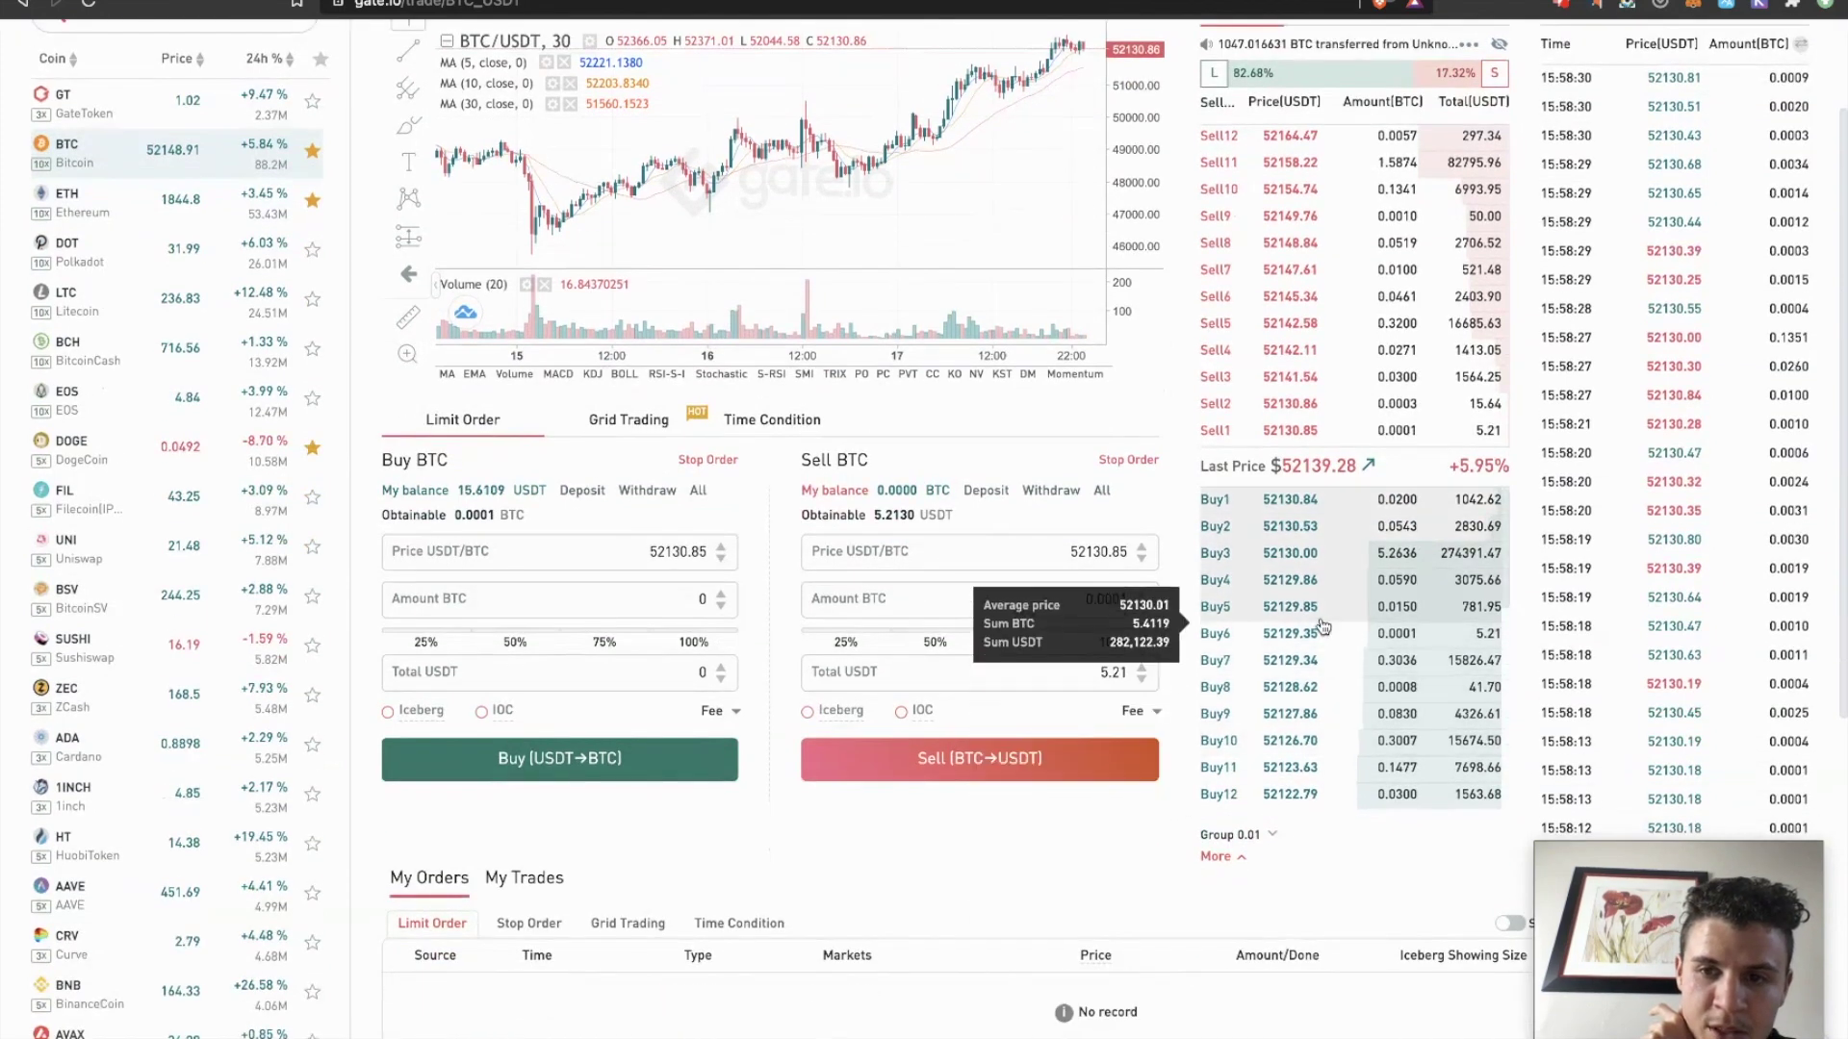
scroll(1155, 660, down, 3)
scroll(1048, 862, up, 5)
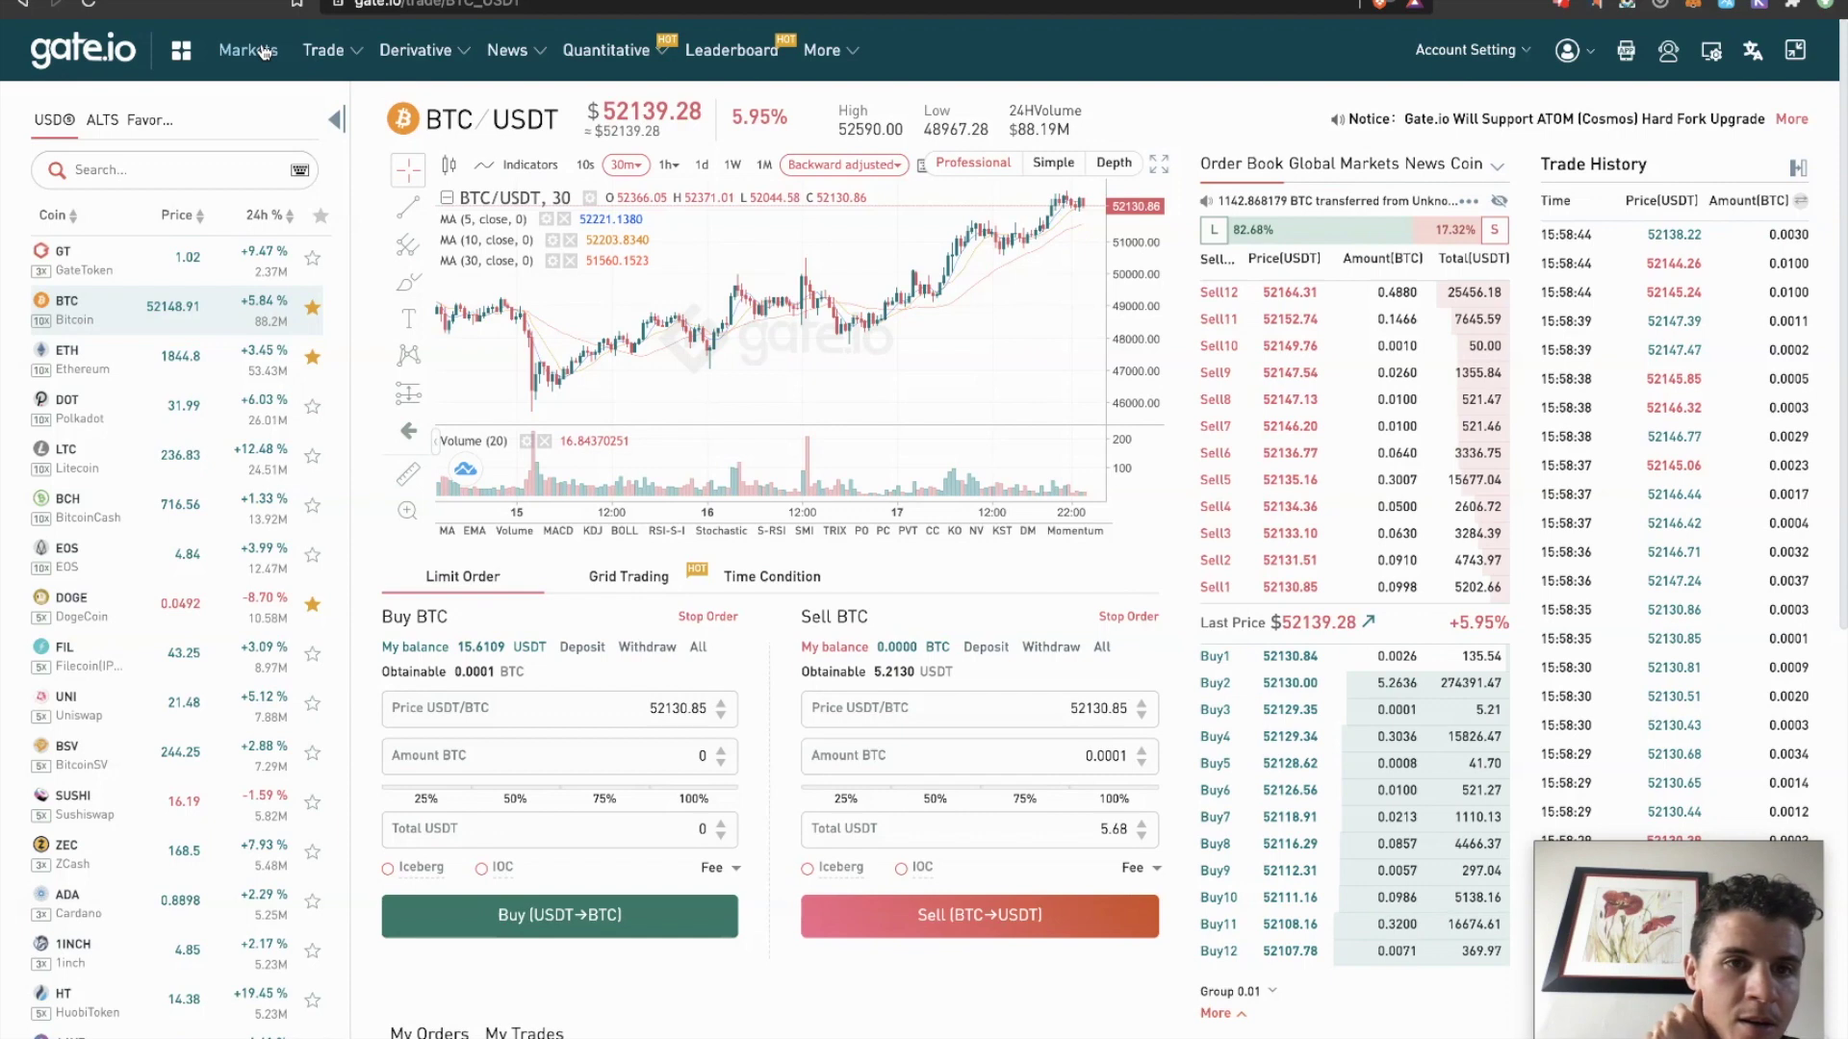
Step: View My Funds showing 15.610914 USDT plus small BTC, ETH and LINK balances
click(1502, 97)
mouse_move(1537, 66)
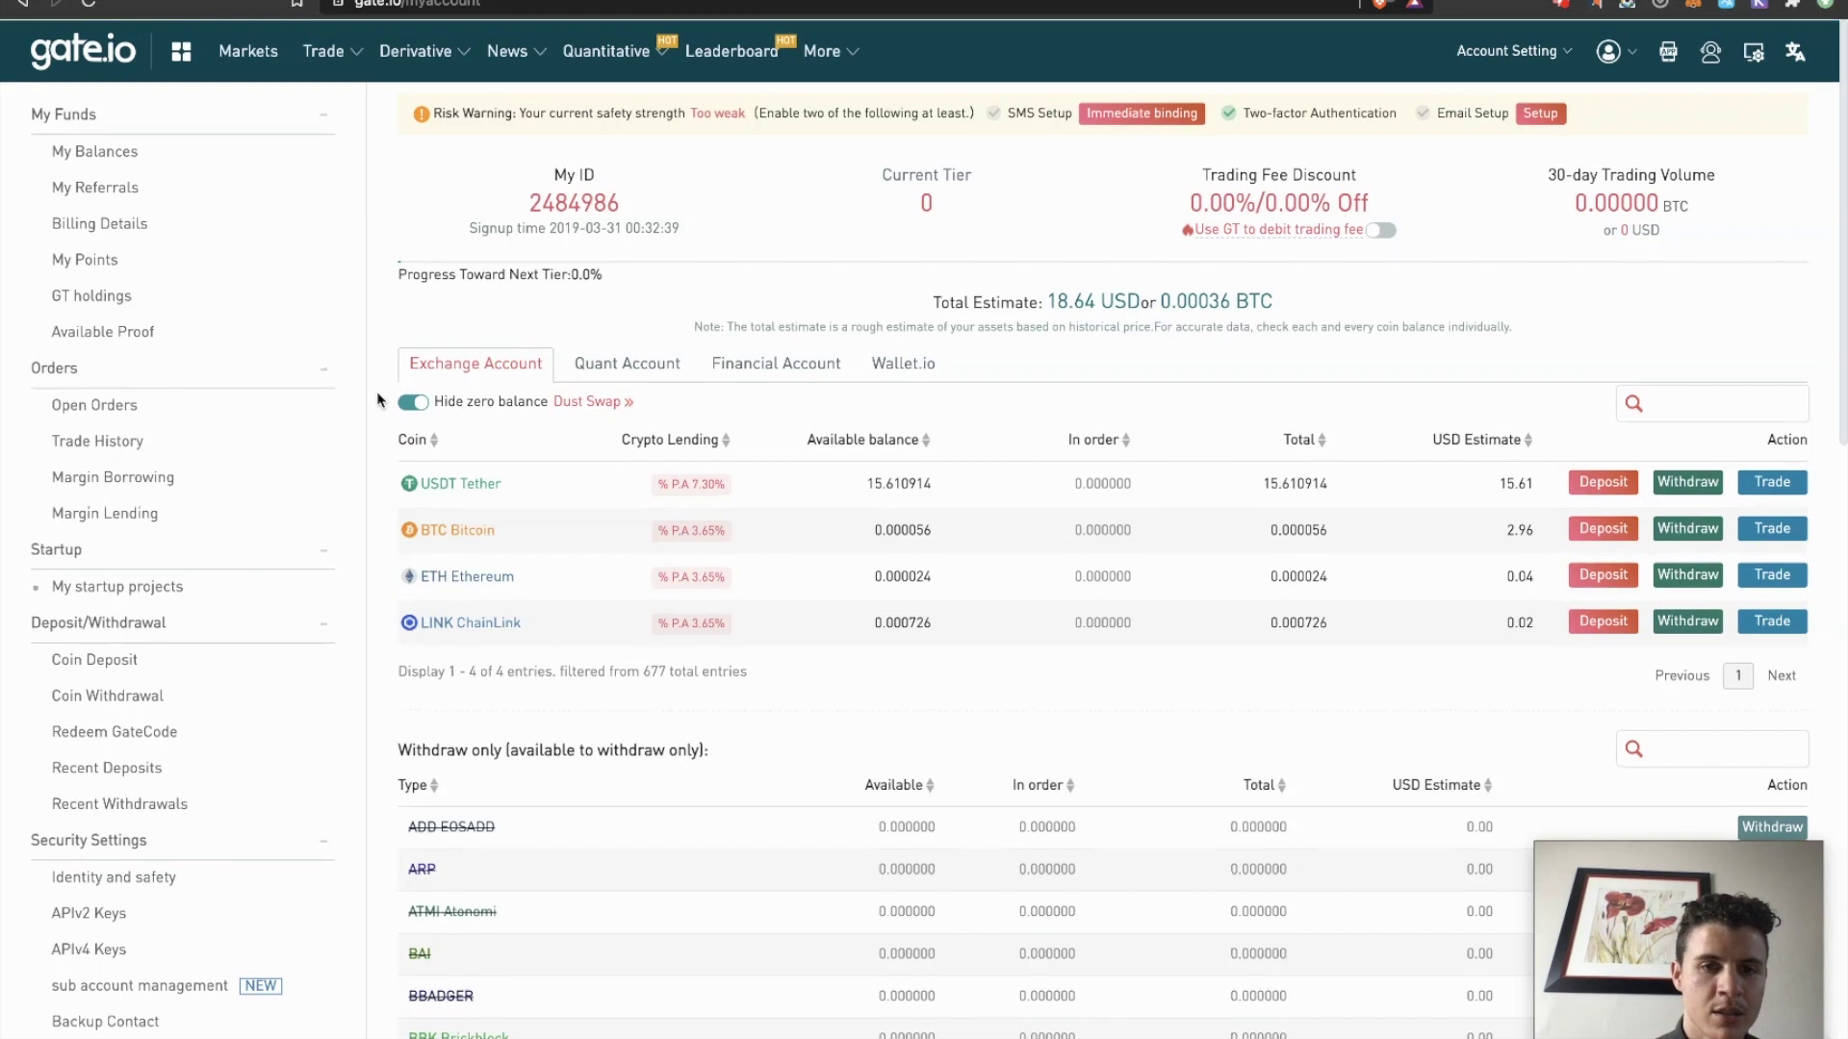
click(1422, 168)
Step: Search 'rsr' and open the RSR_USDT trading pair
text(rsr)
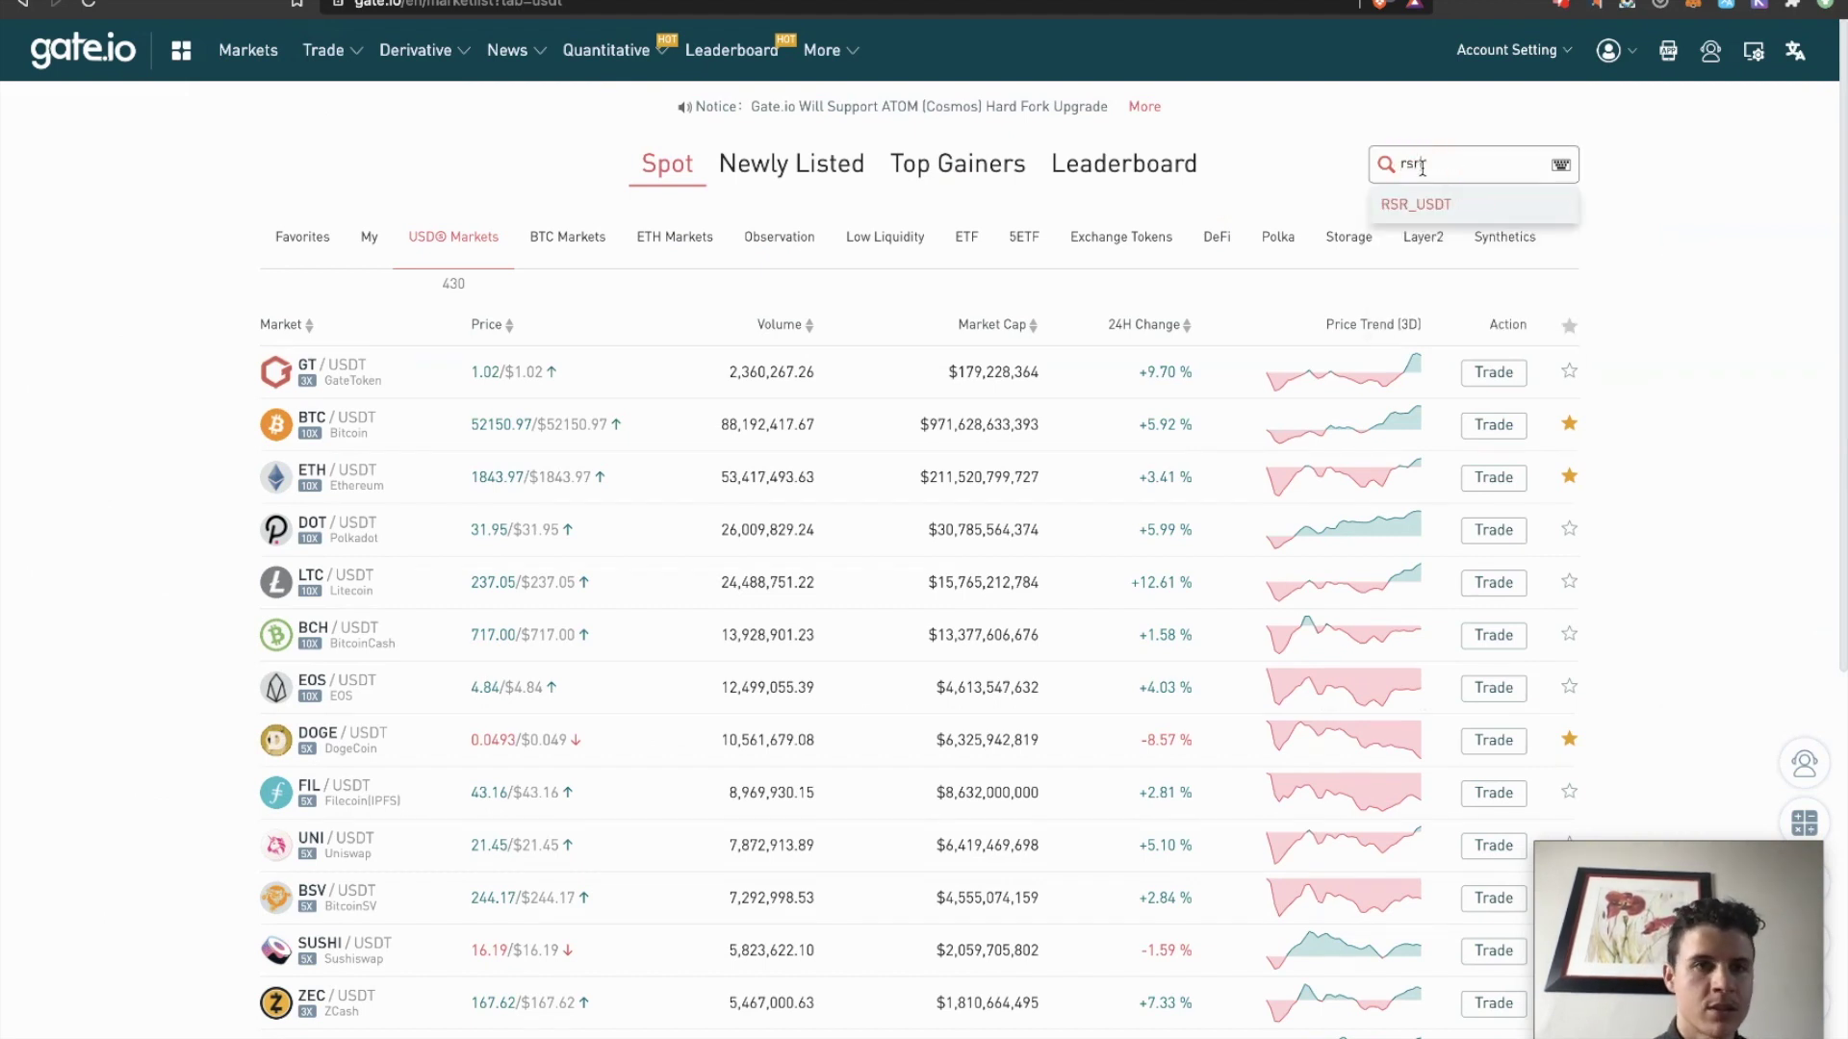
click(1411, 204)
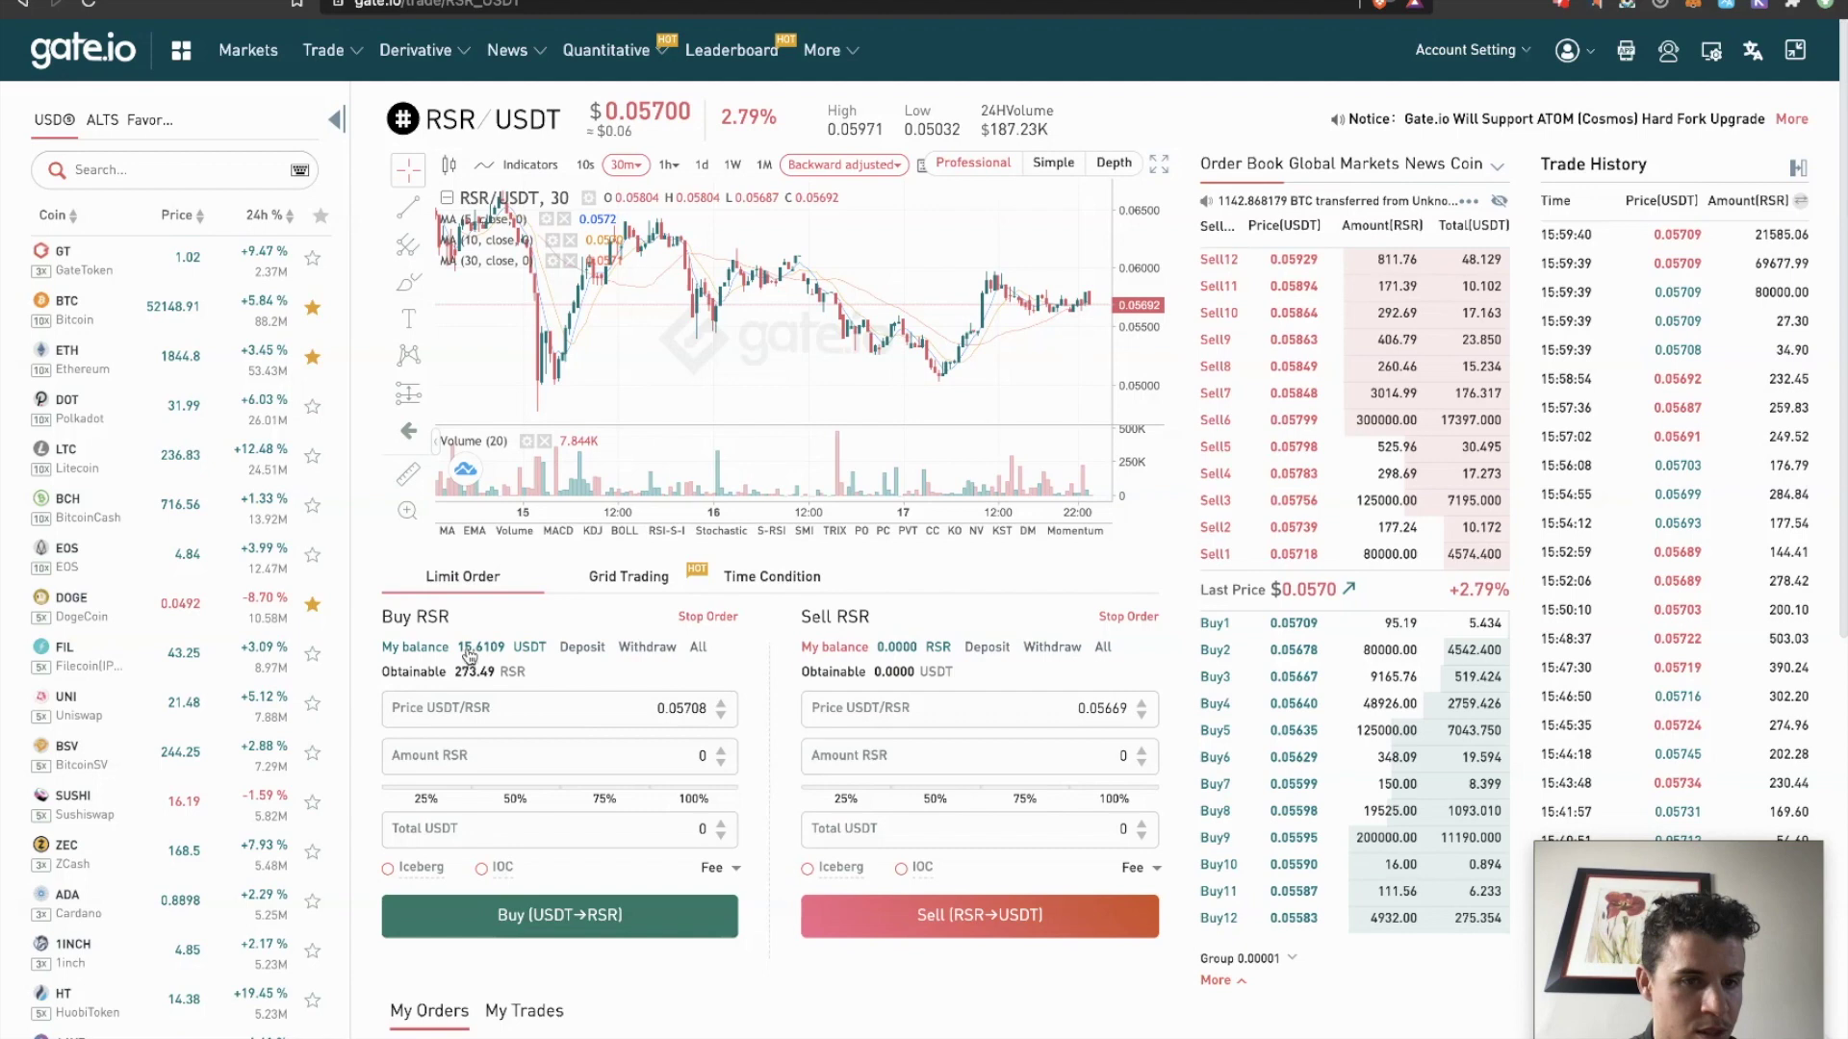
Step: Set the RSR buy to spend 100% of the USDT balance and try order-book prices
click(693, 789)
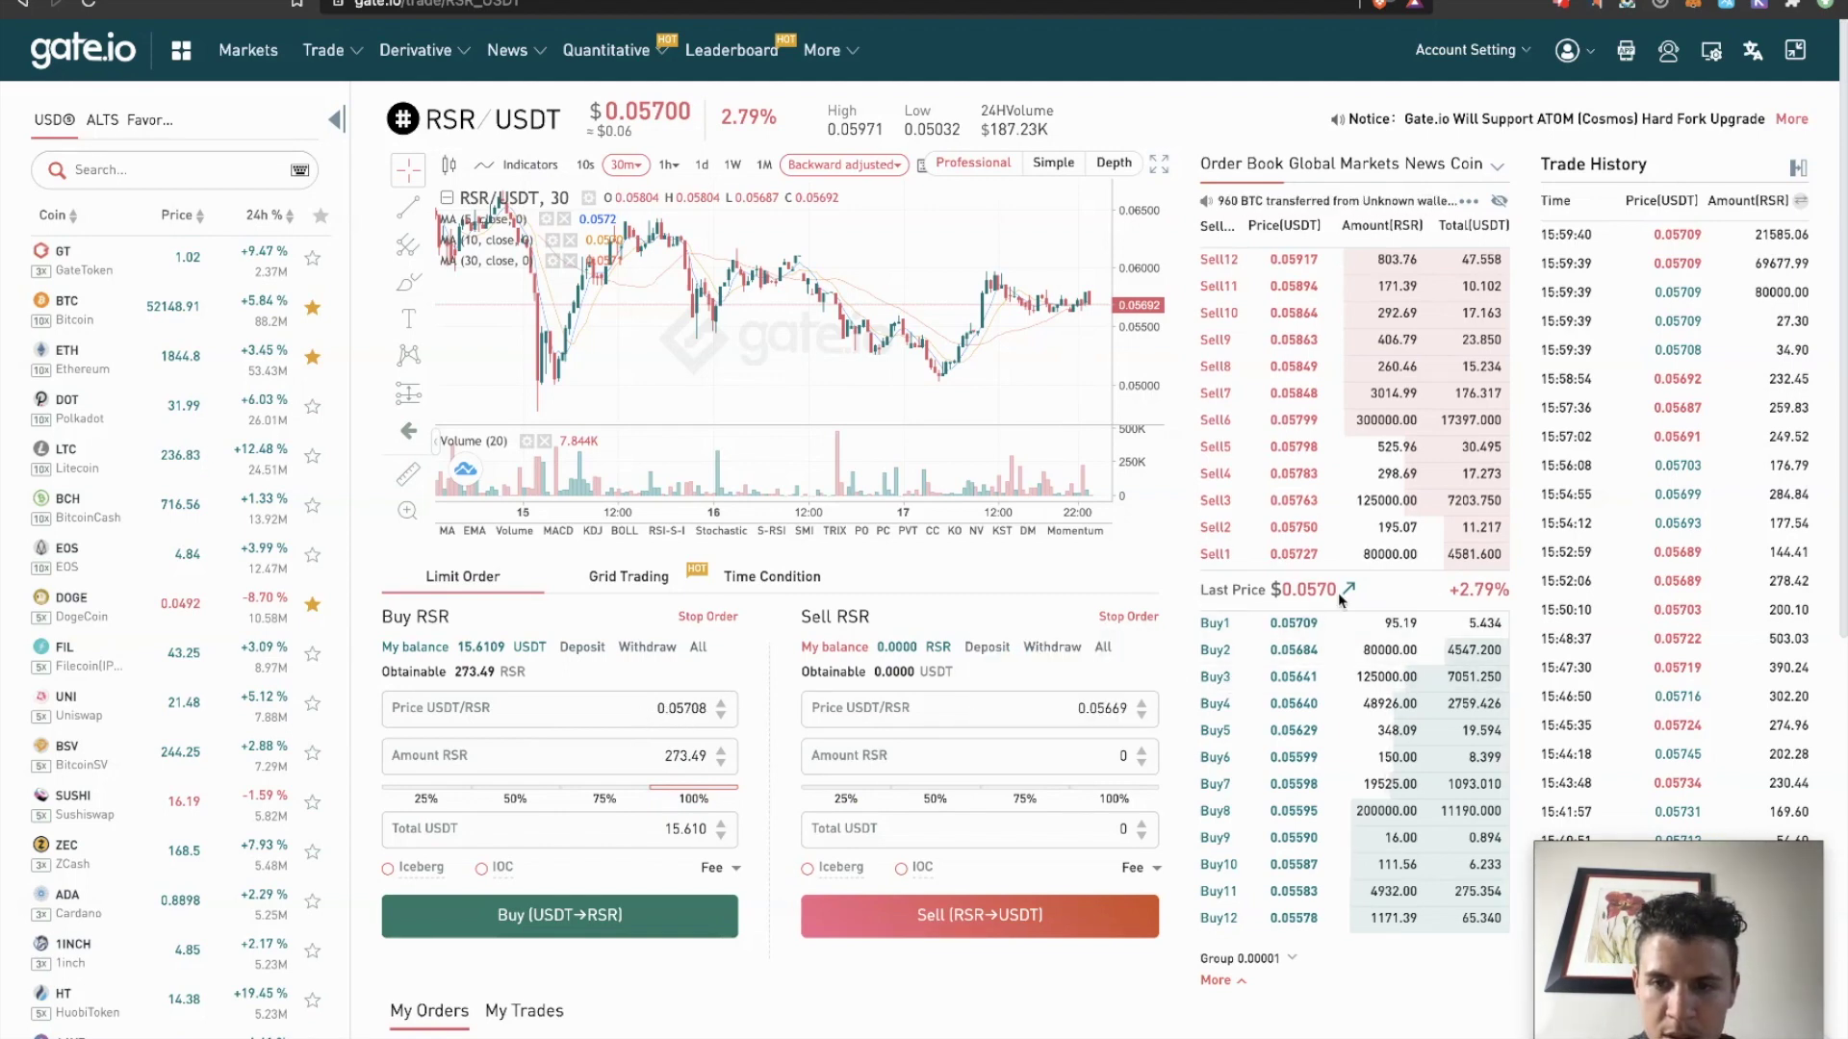
click(708, 795)
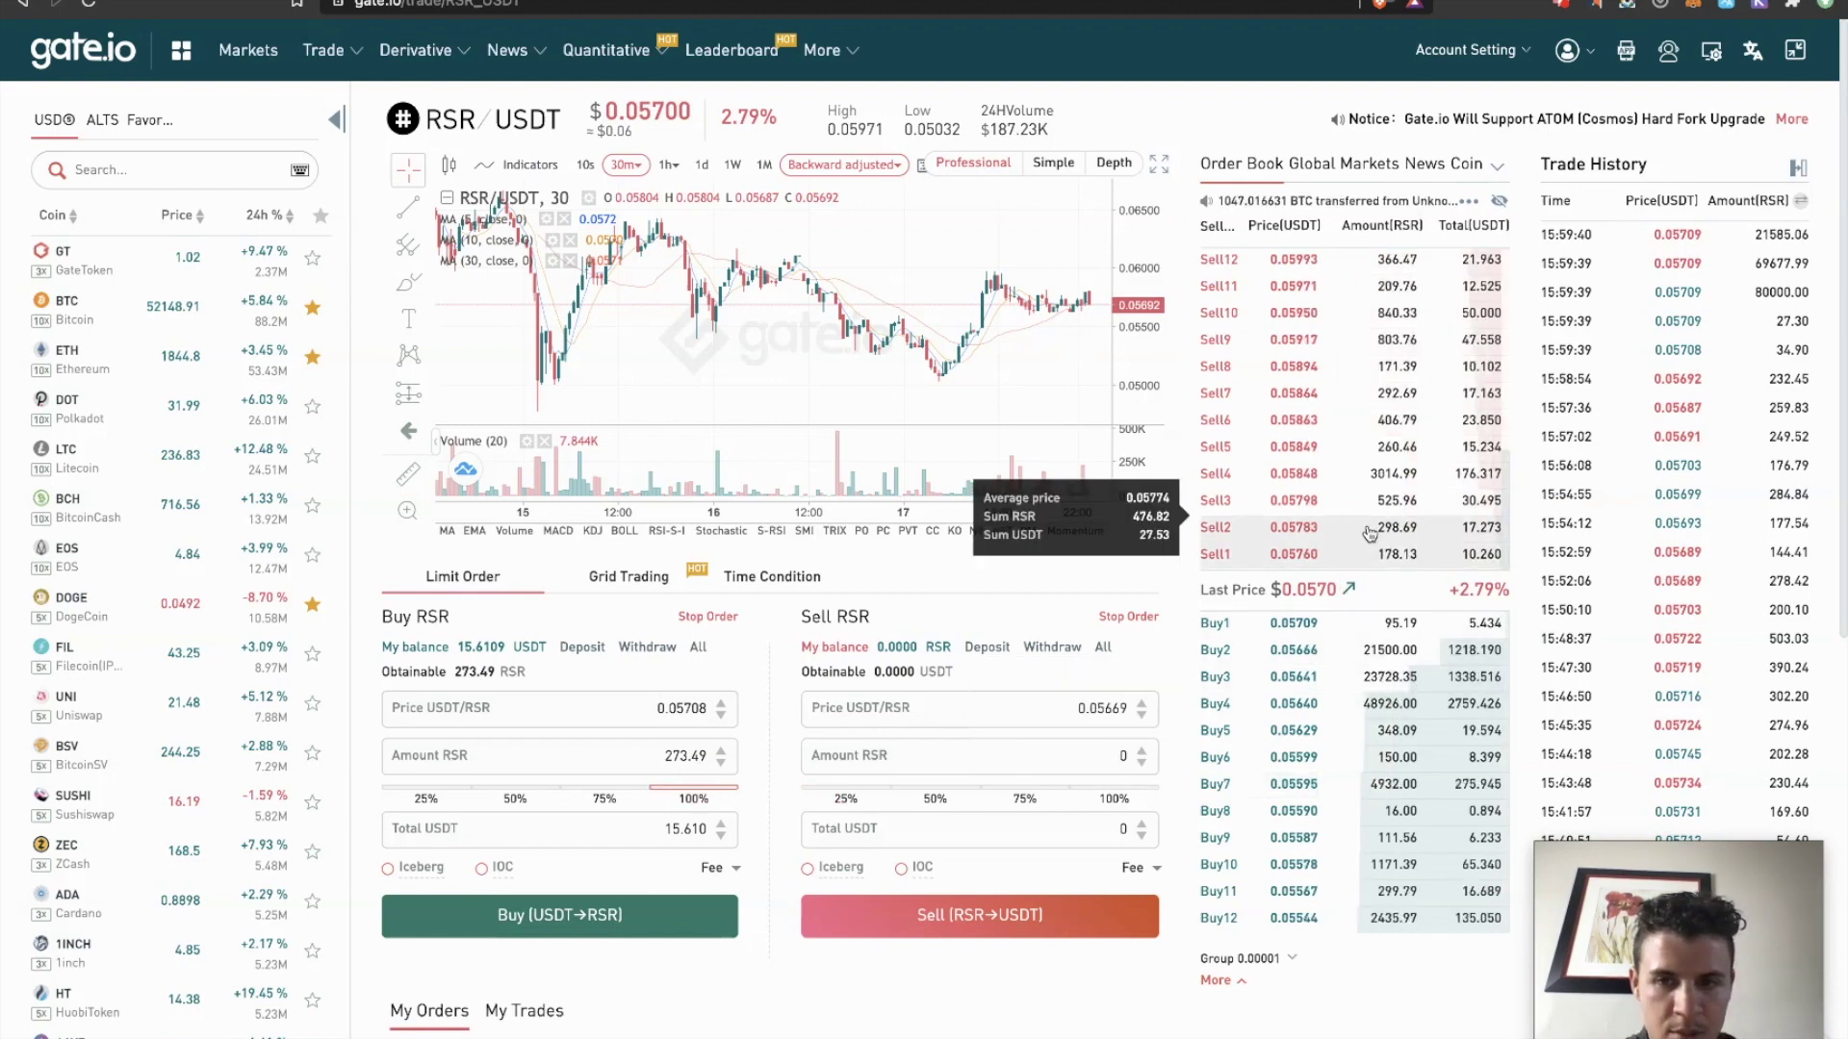
click(1347, 547)
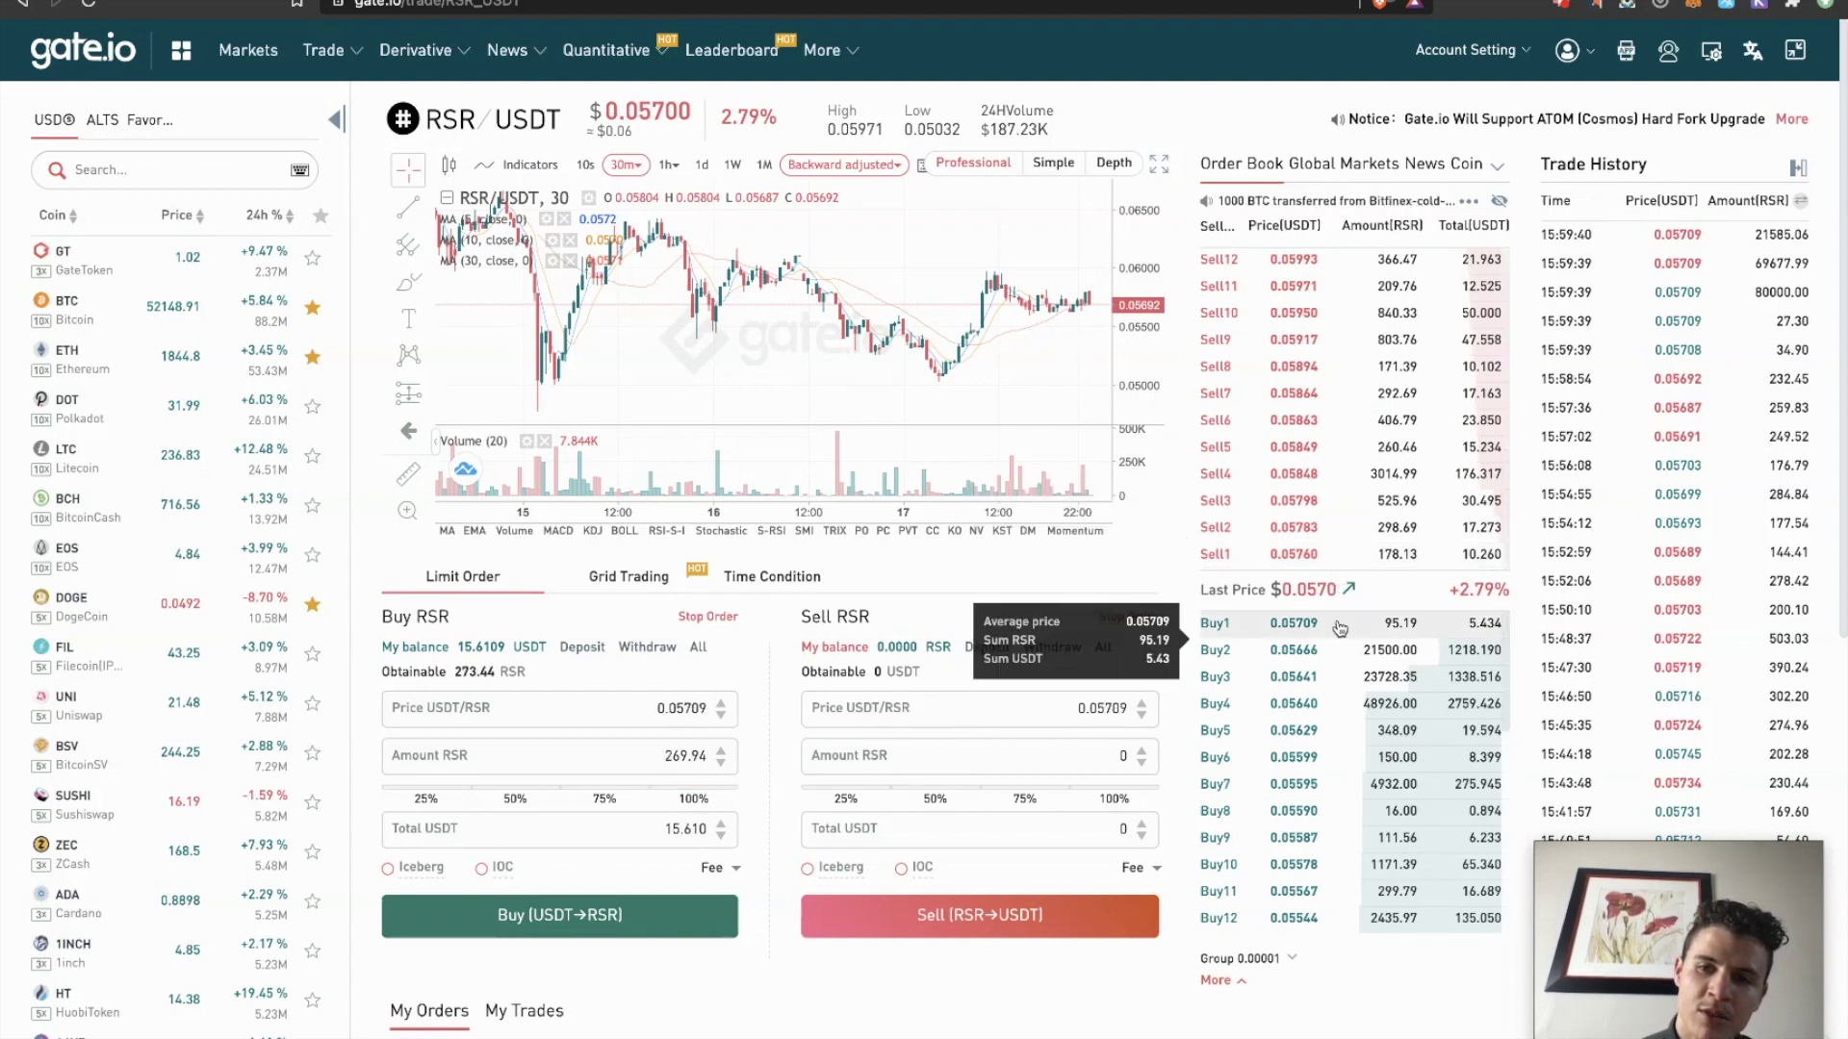
click(1352, 541)
click(1357, 625)
click(679, 707)
Step: Set the price to the lowest ask and place the 269.24 RSR buy at 0.05798
click(1328, 566)
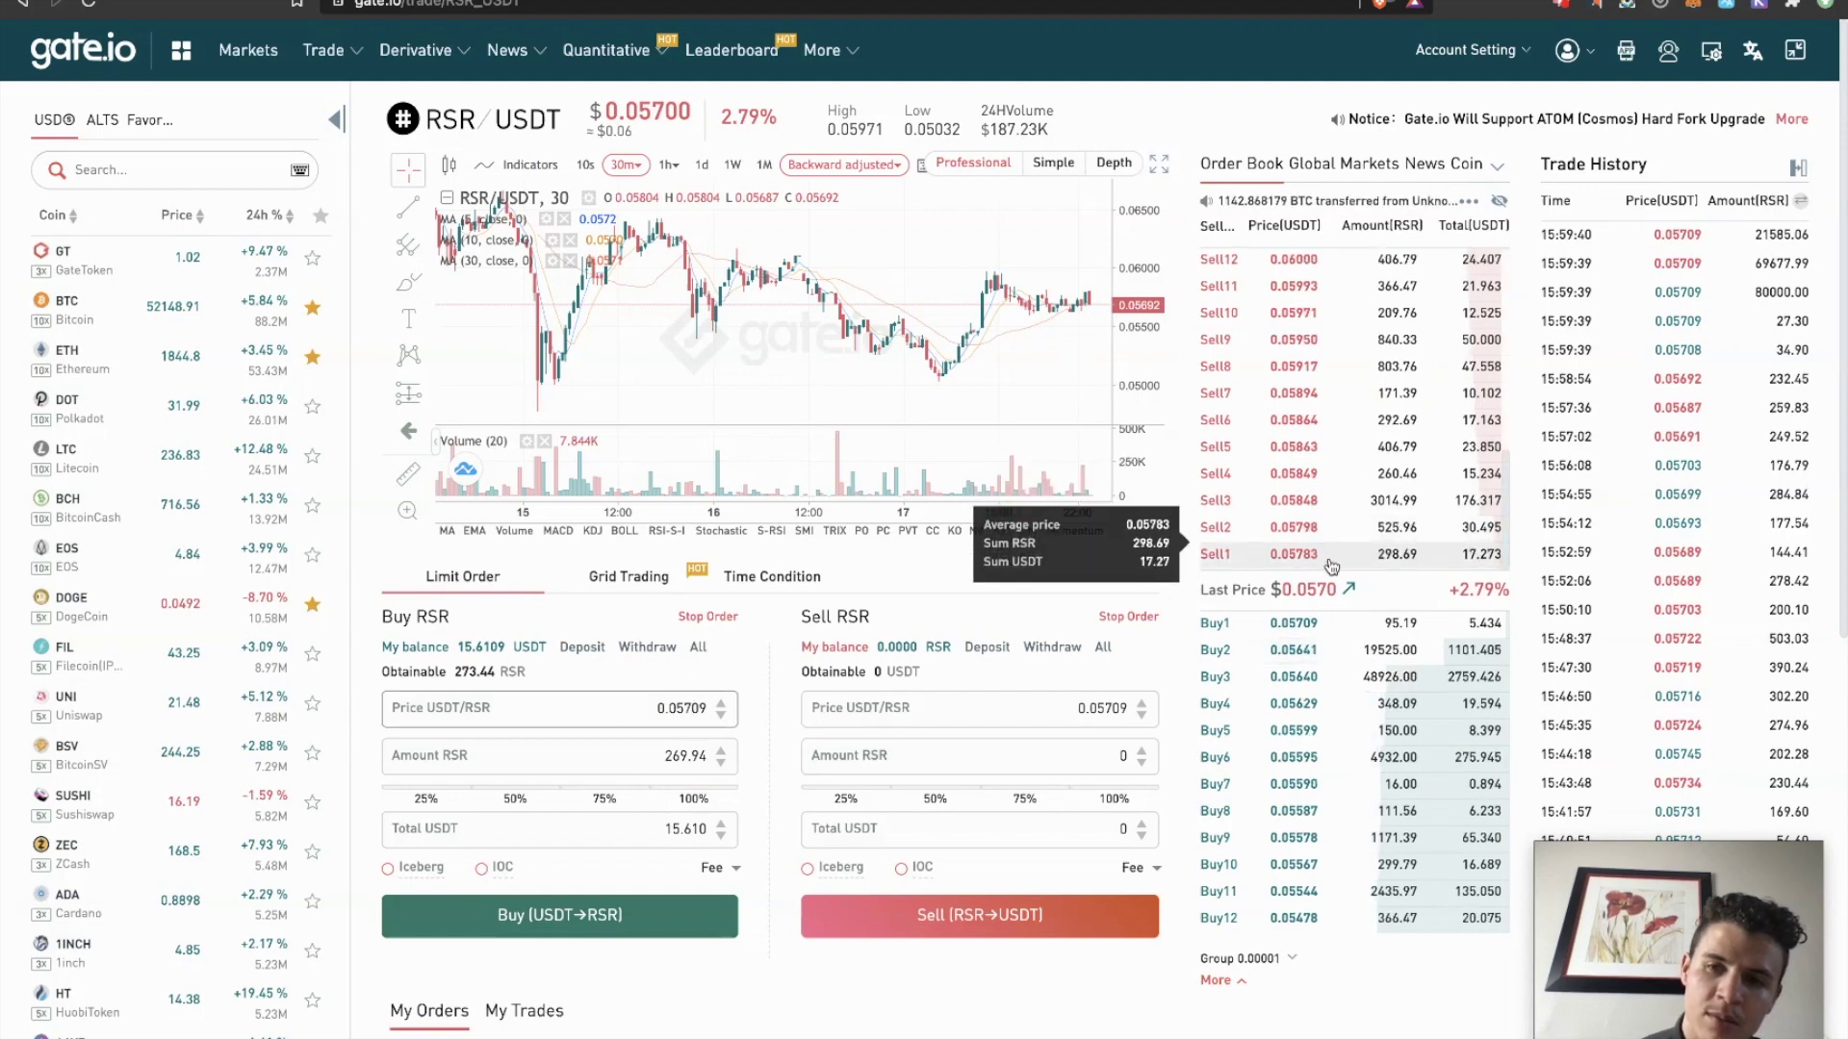
click(1328, 566)
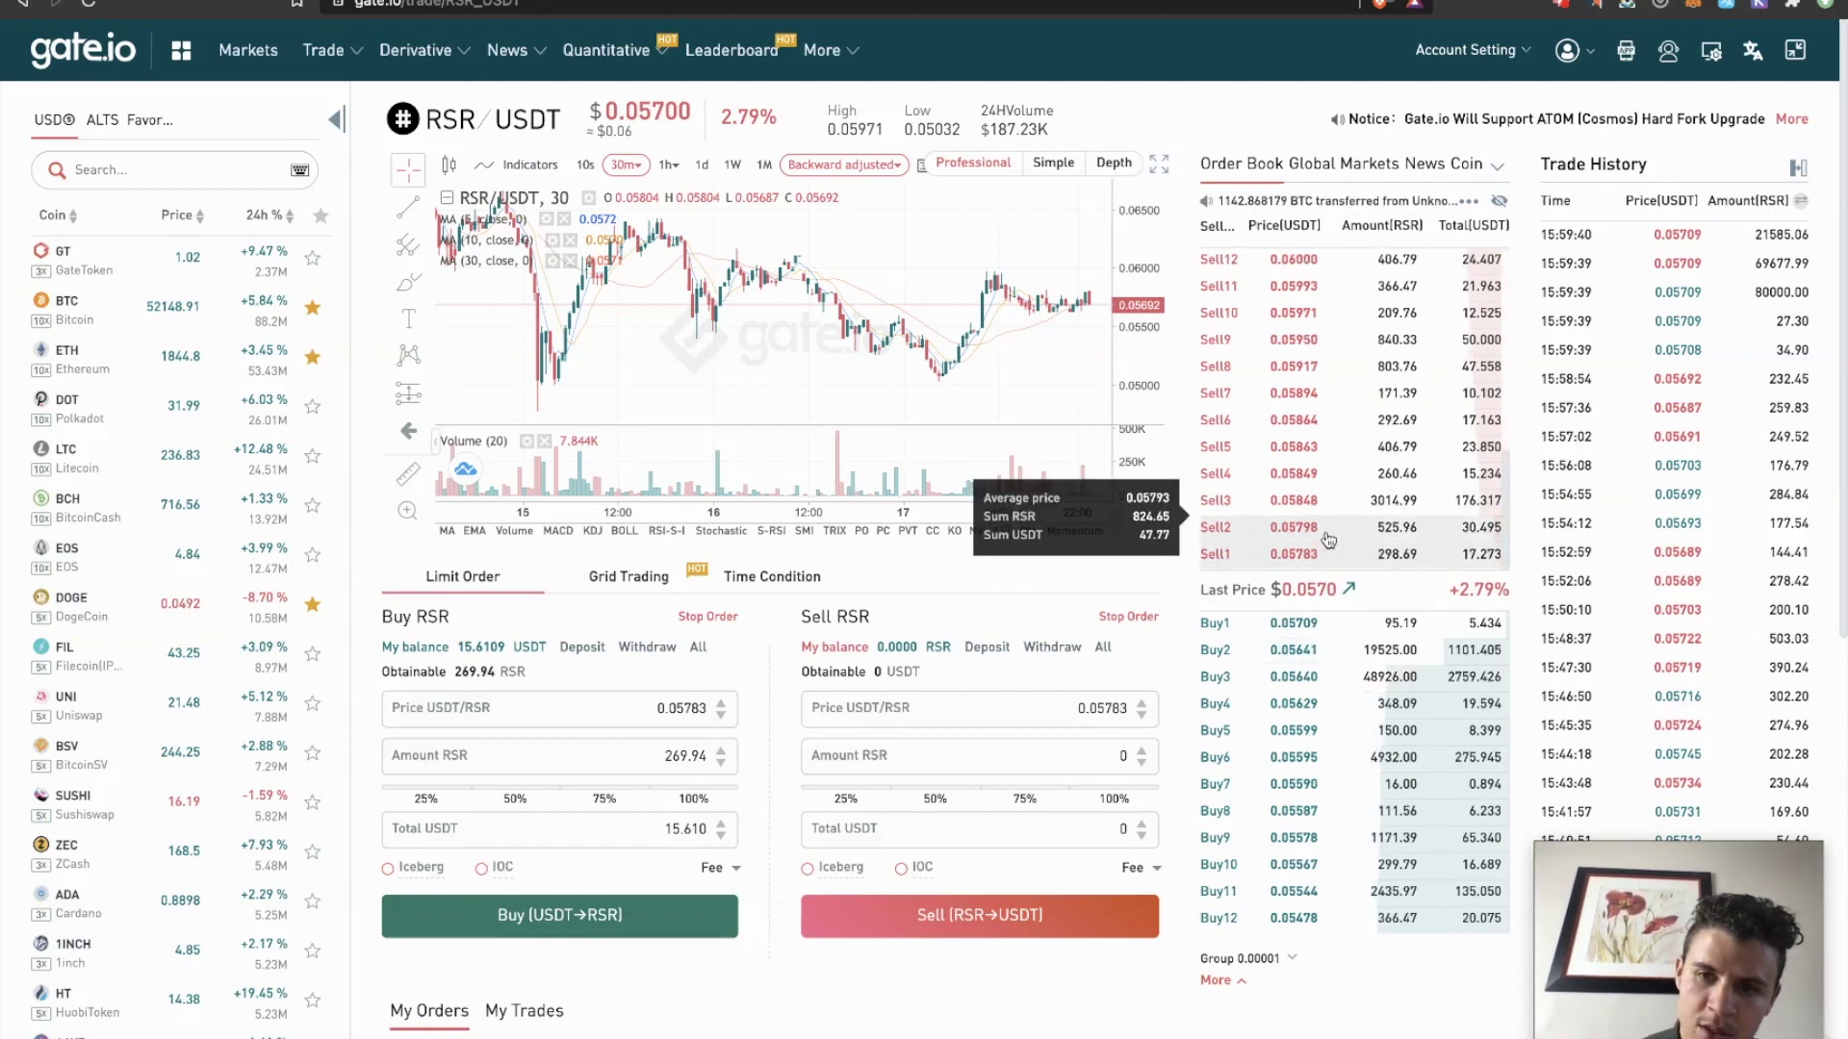
click(1326, 532)
click(1330, 565)
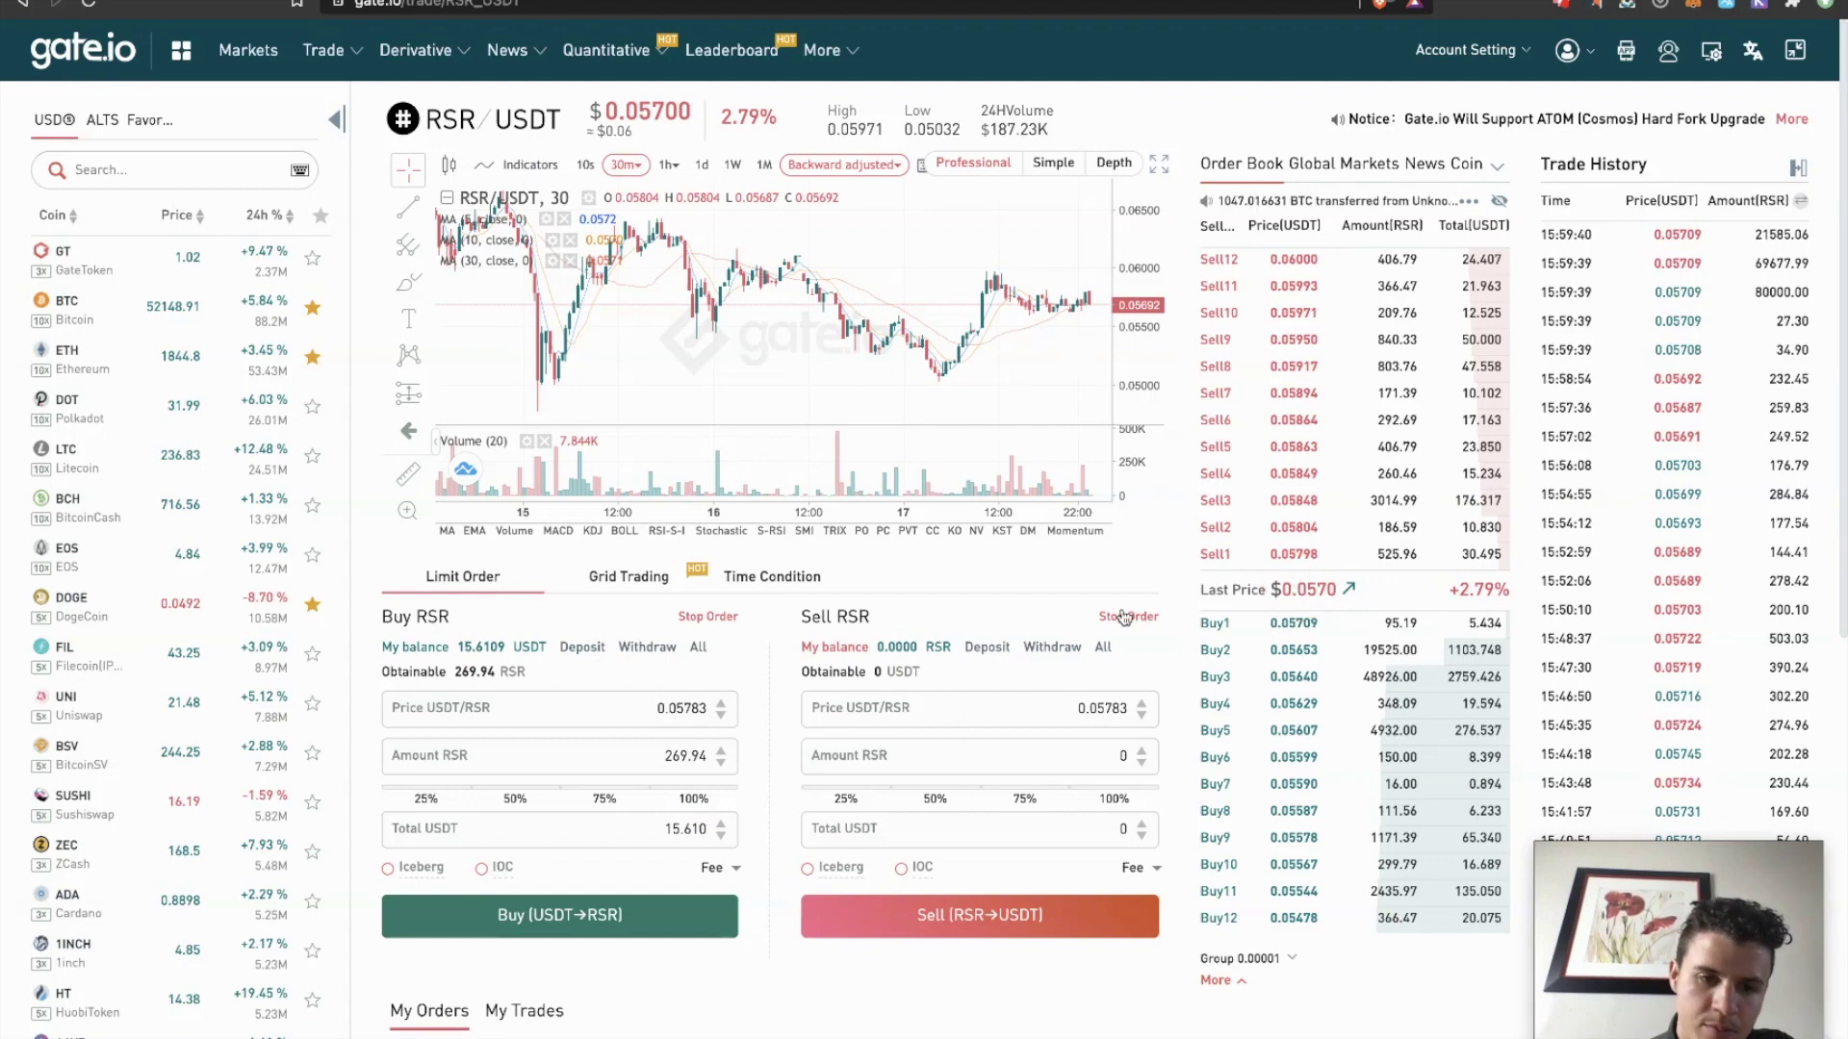
click(1323, 564)
click(654, 916)
click(794, 660)
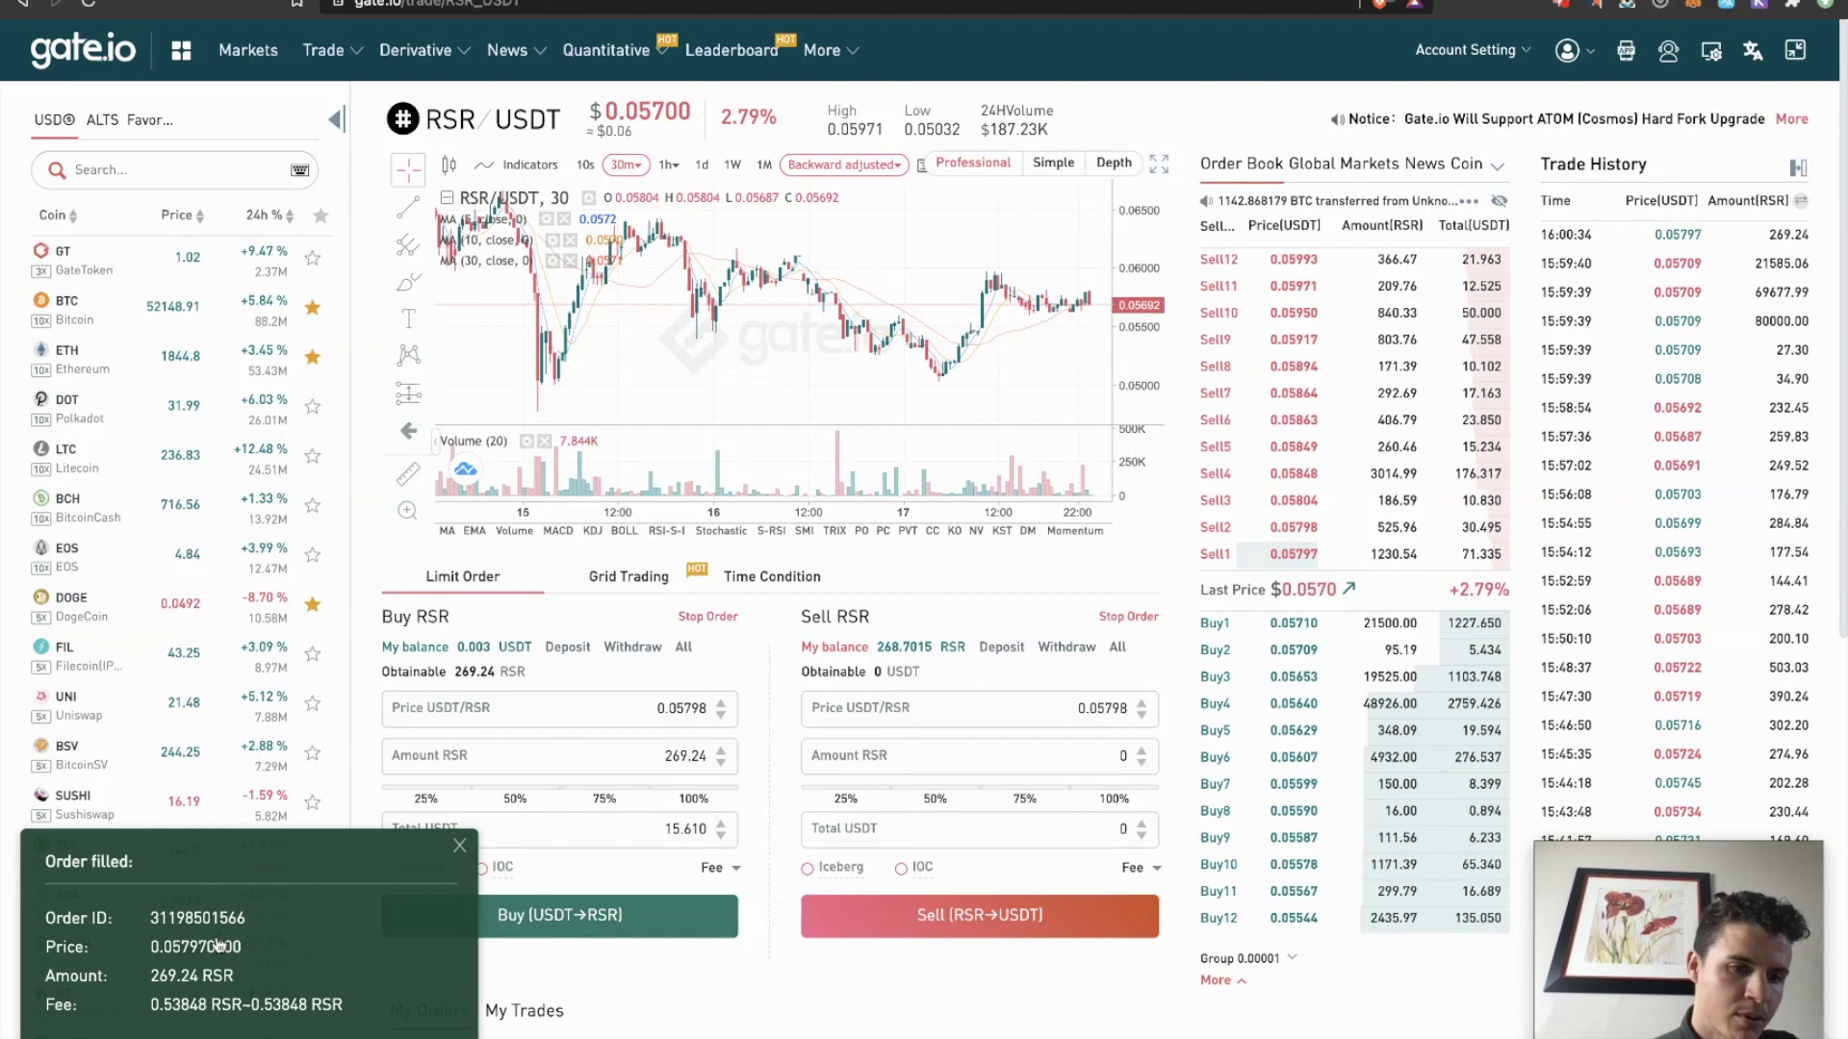
Step: Open My Funds and start withdrawing the 268.70152013 RSR balance
mouse_move(1465, 49)
click(1432, 103)
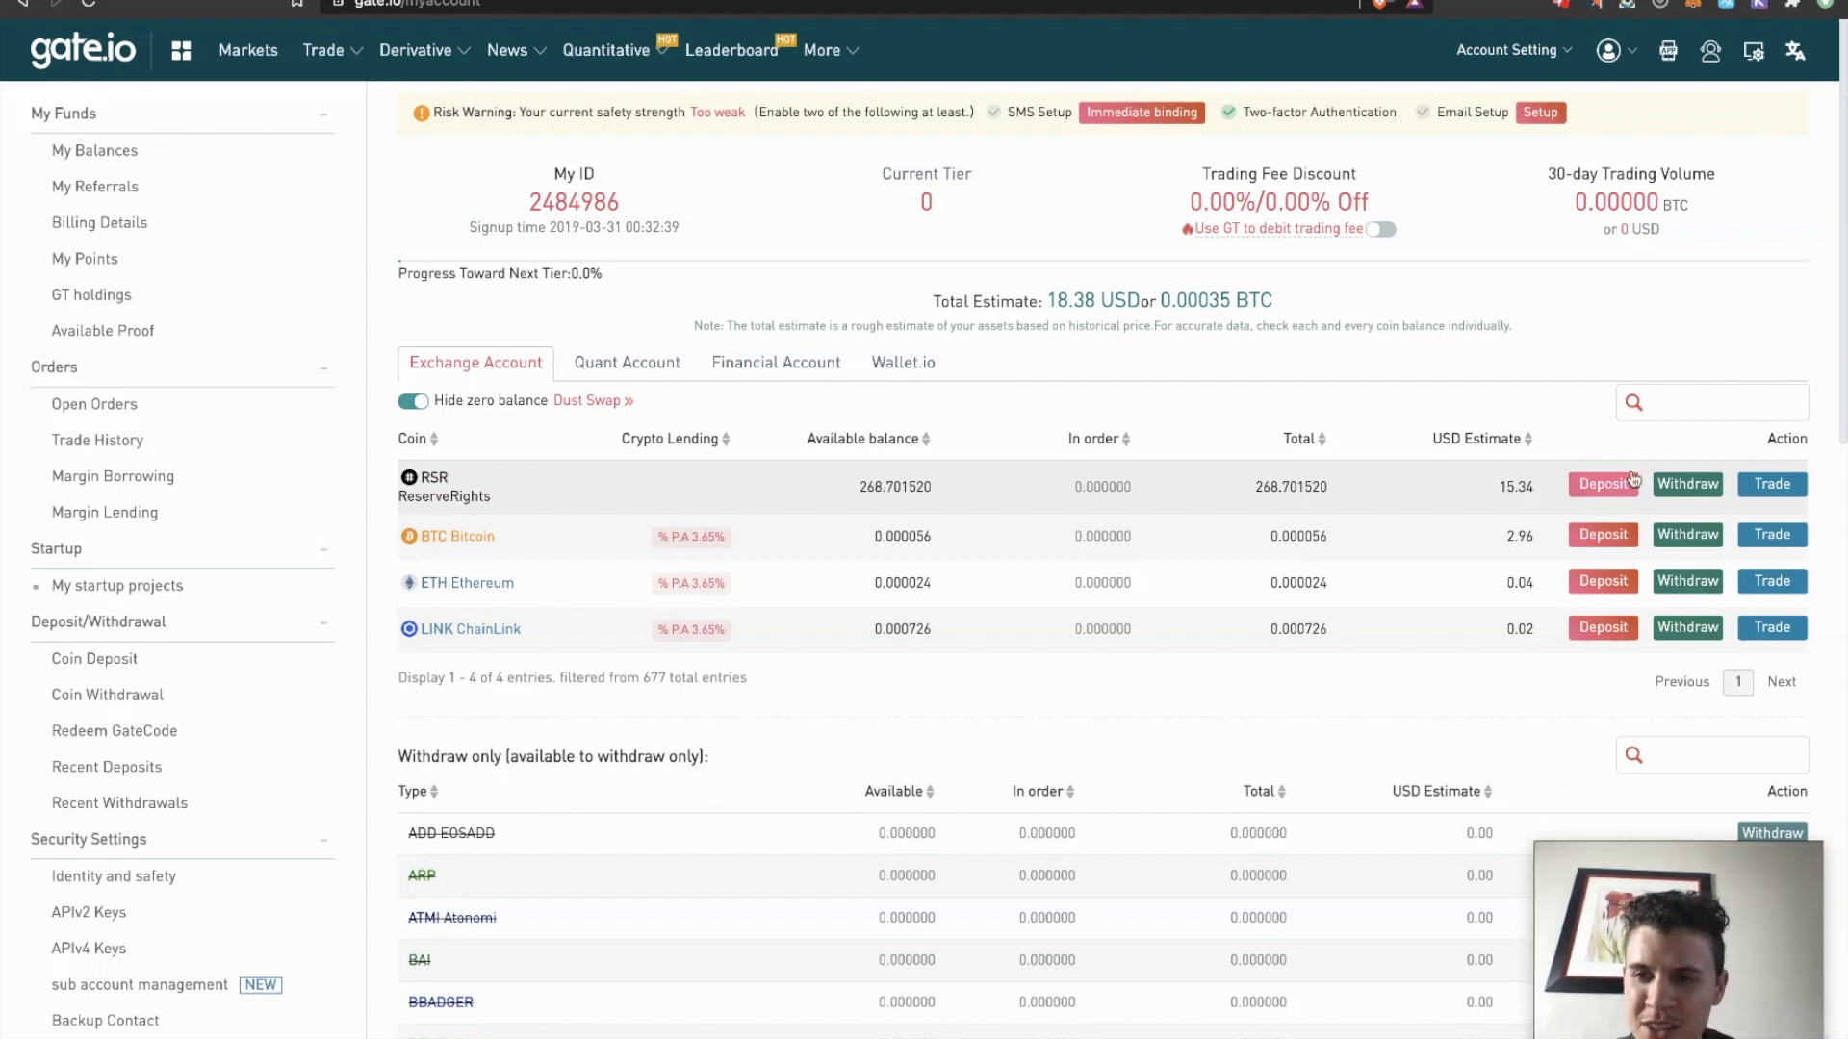
click(1681, 486)
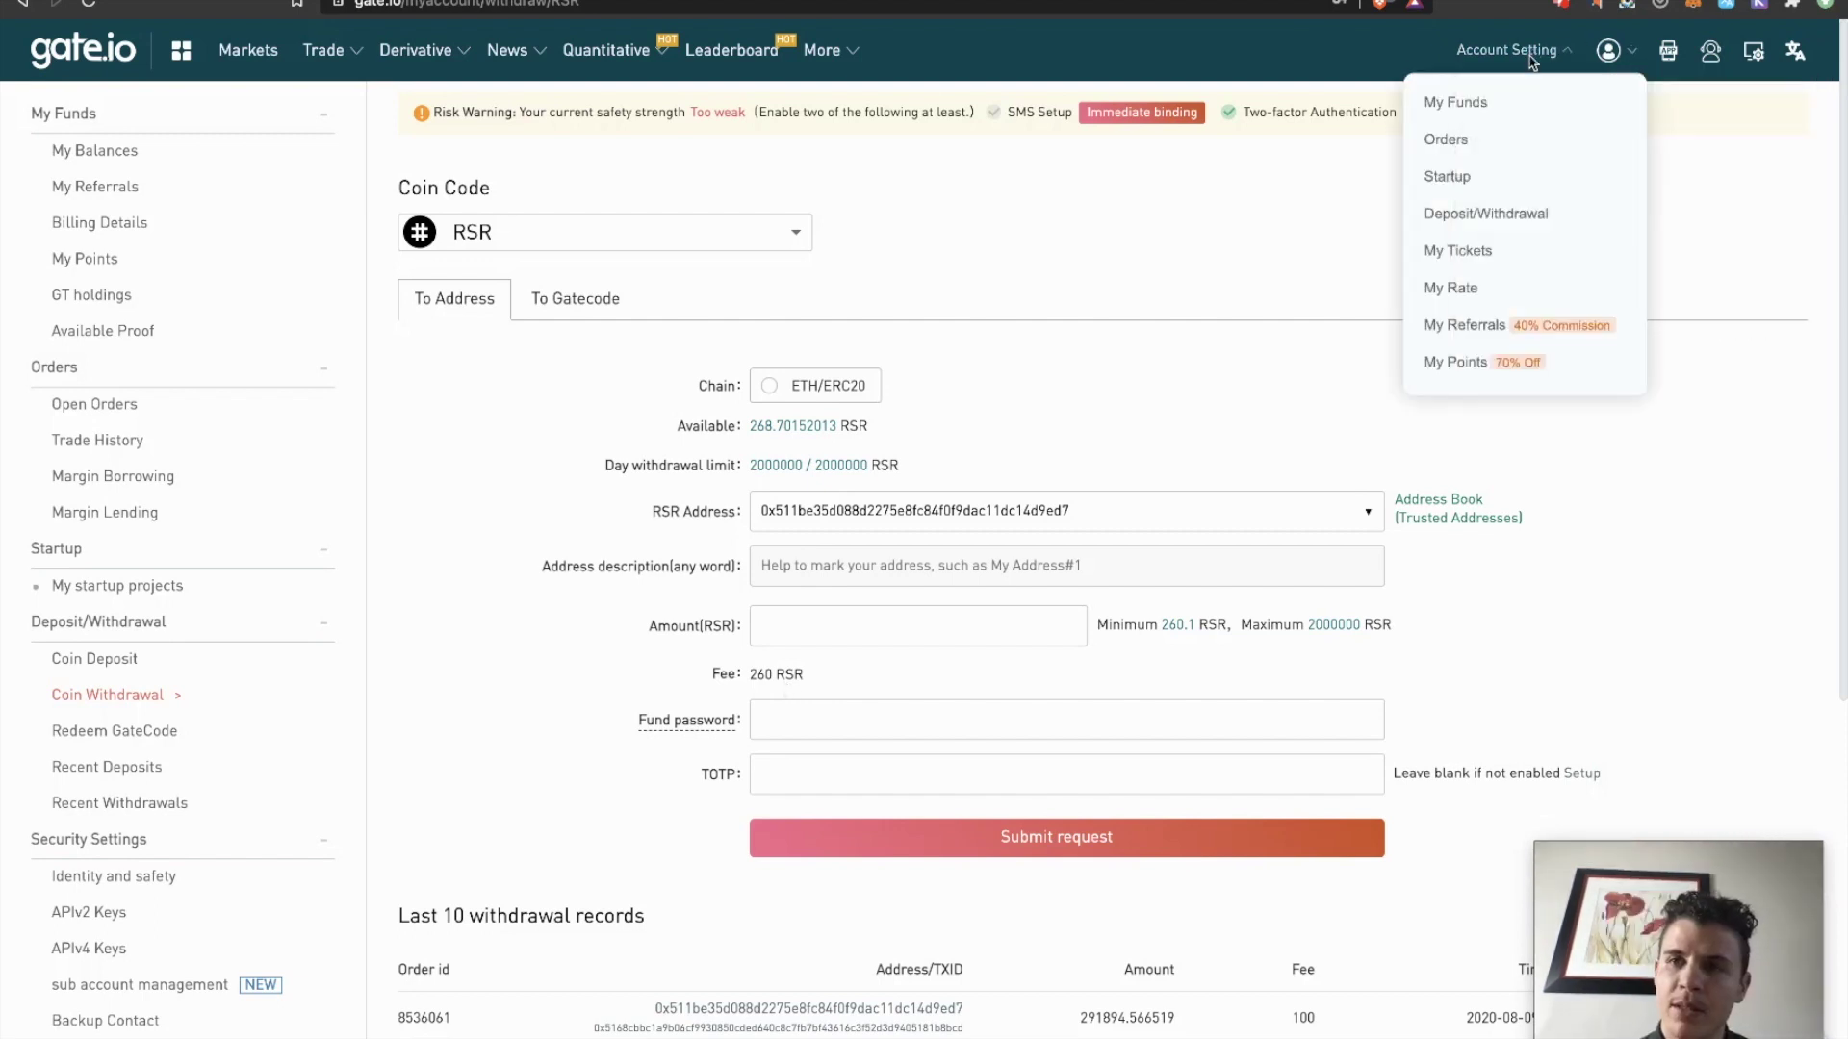
mouse_move(1531, 73)
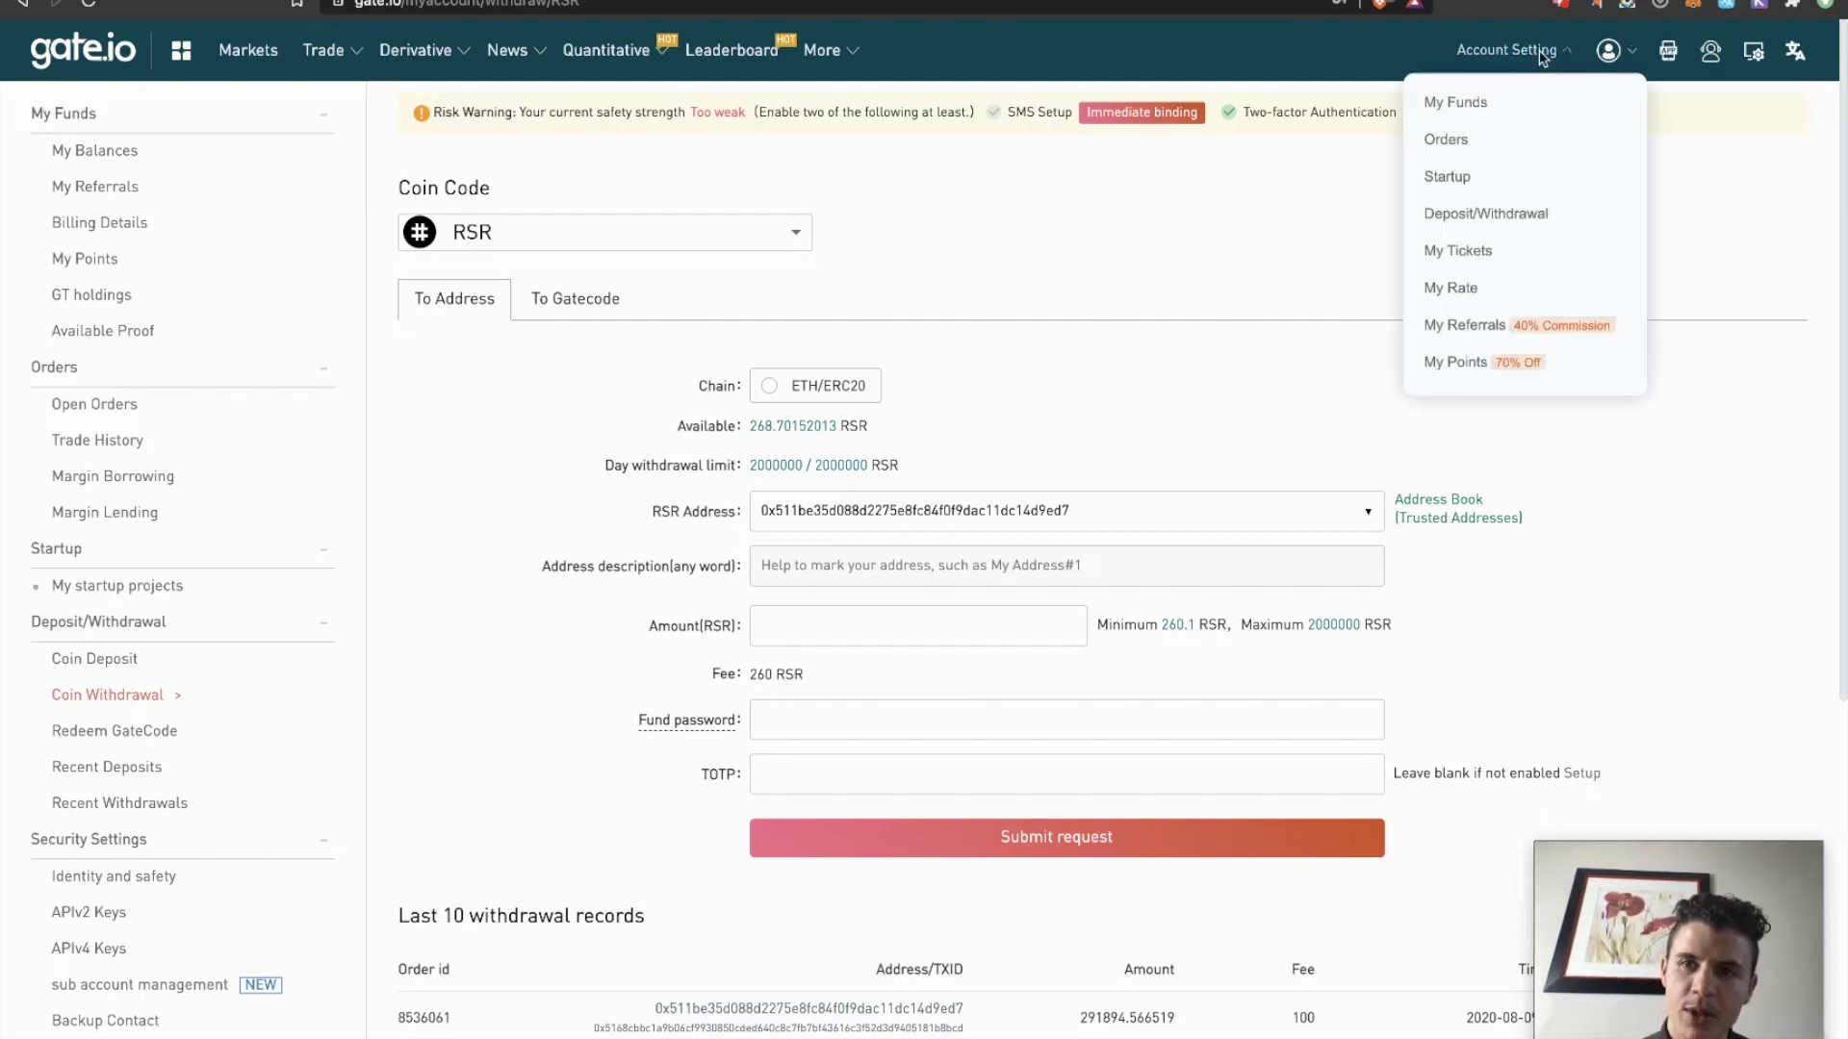
click(1462, 104)
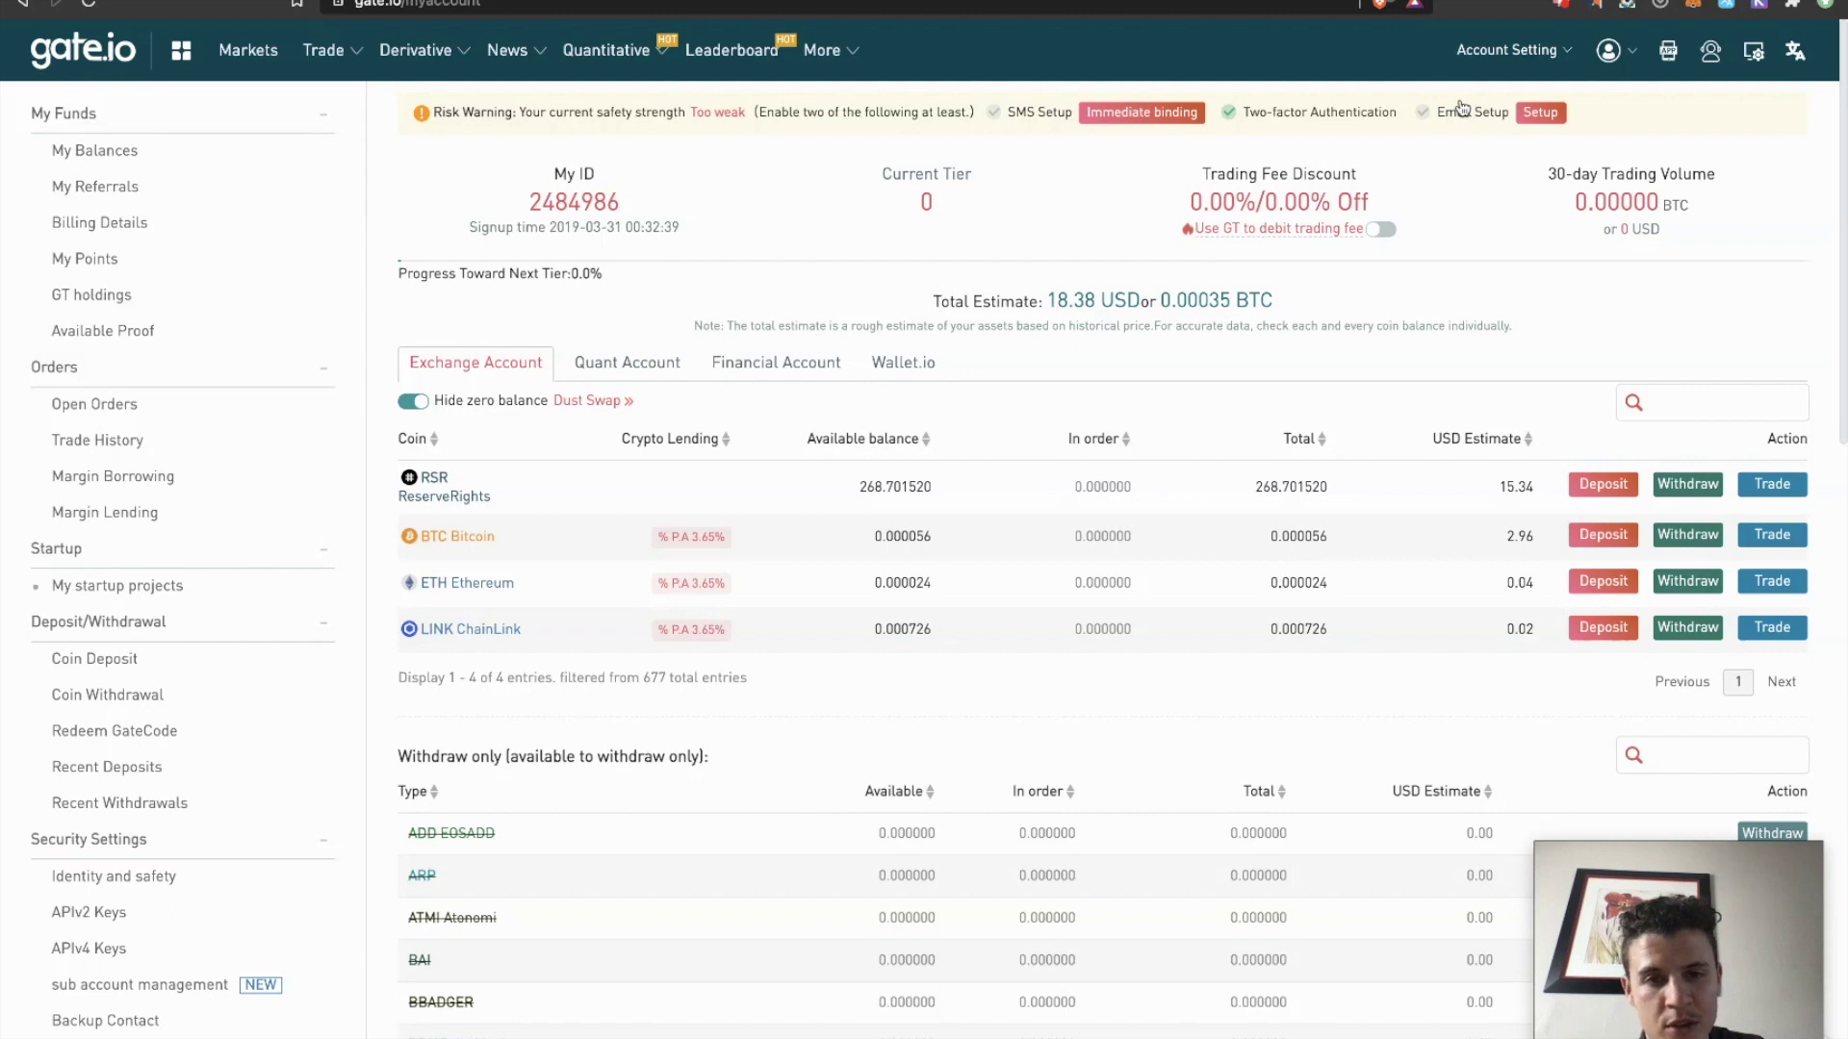
click(1687, 484)
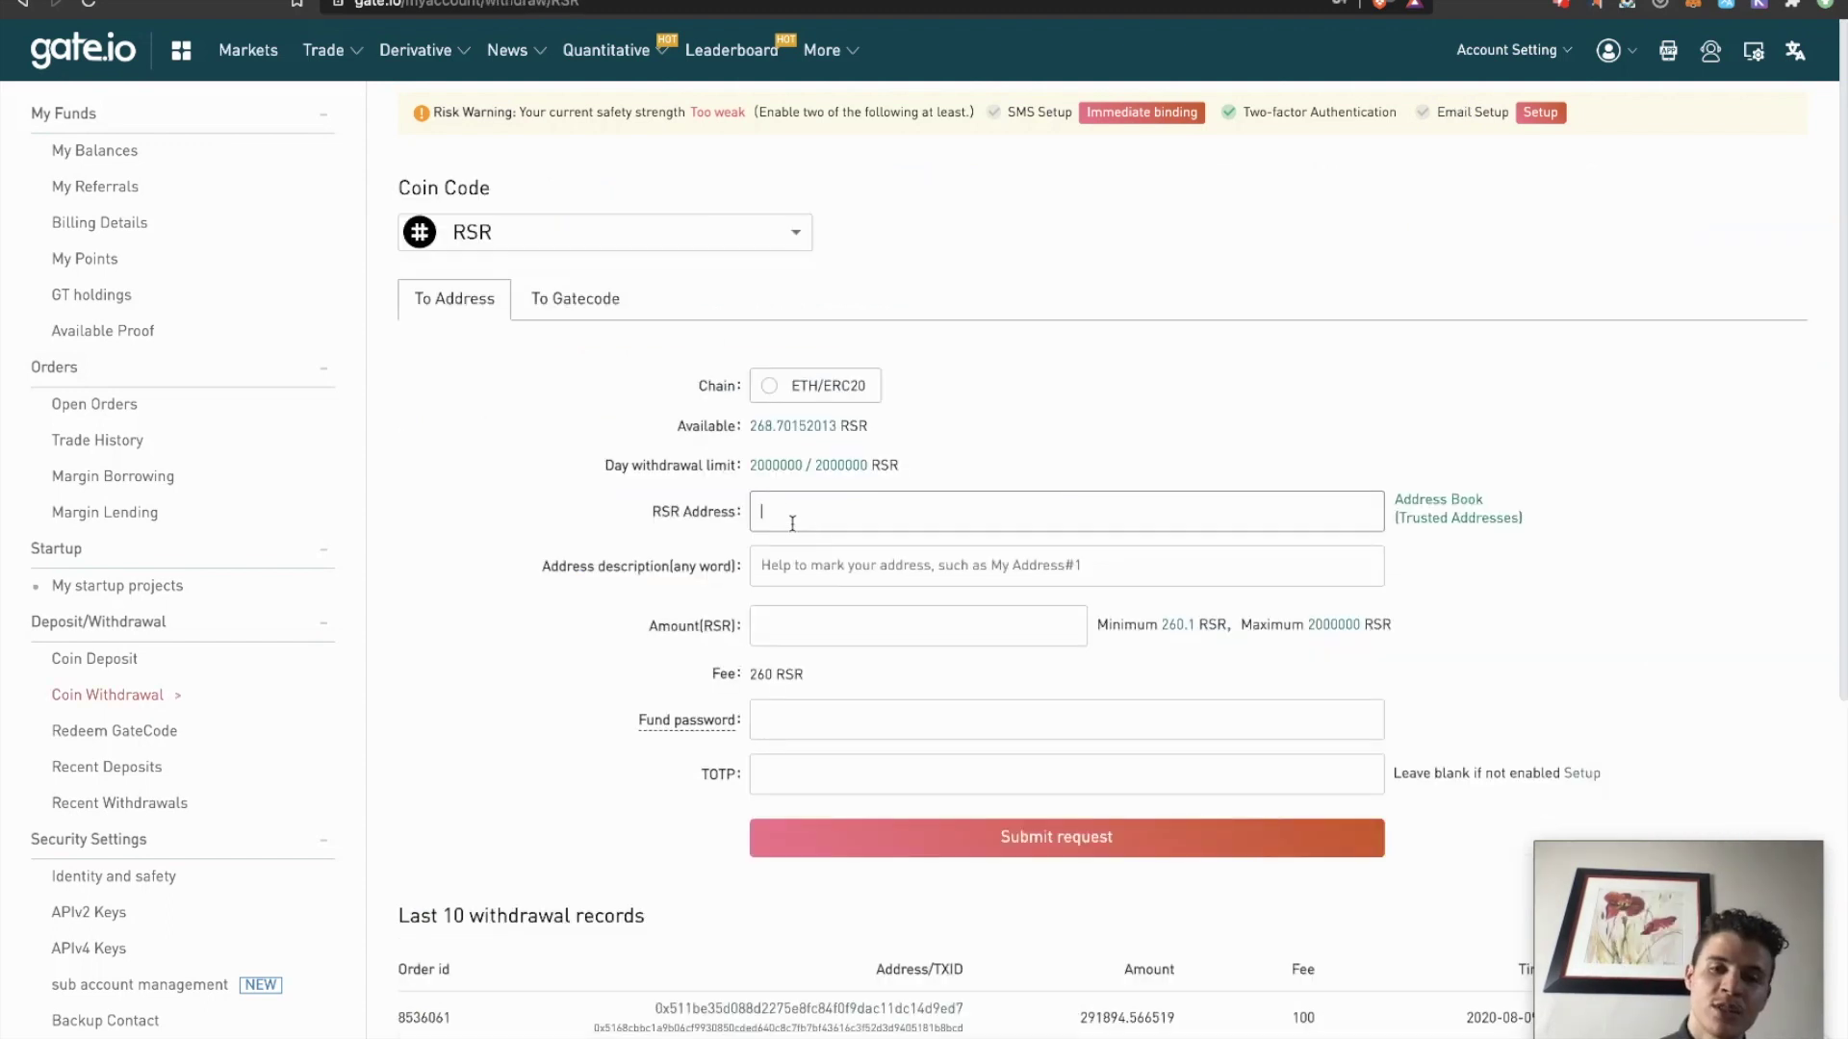
click(792, 523)
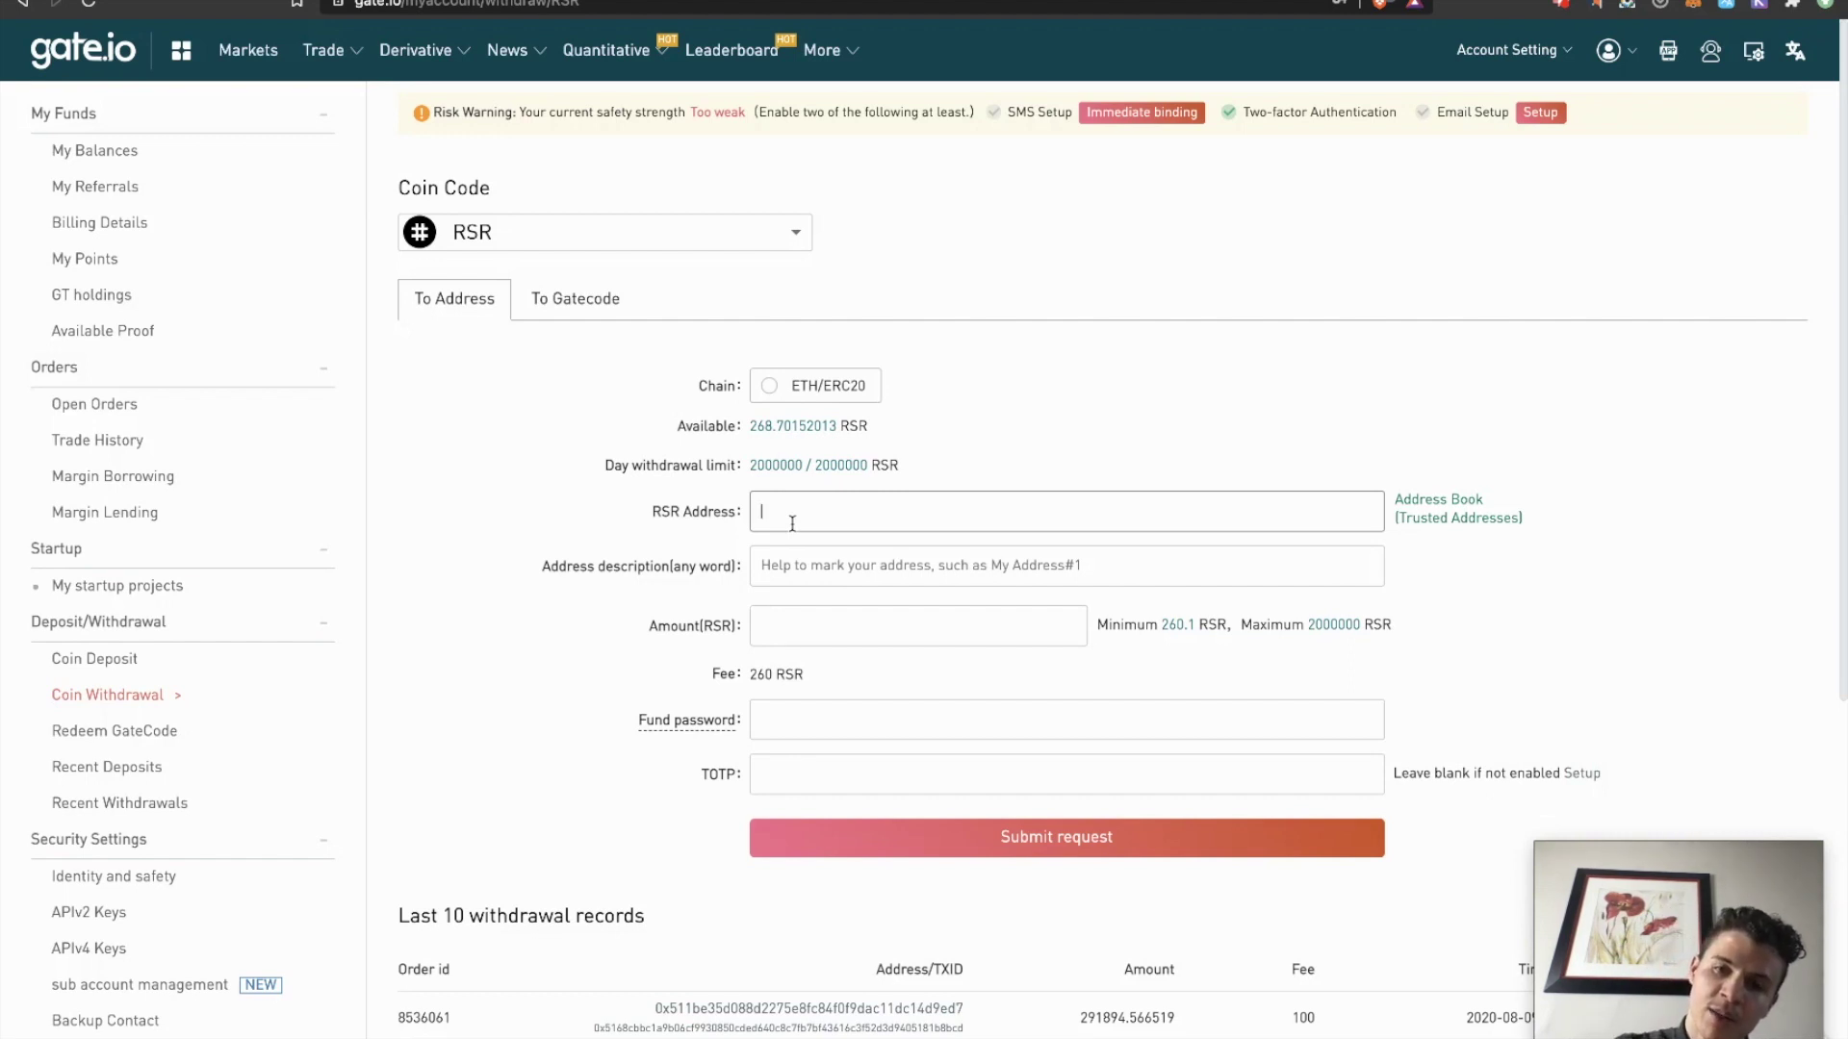
click(792, 524)
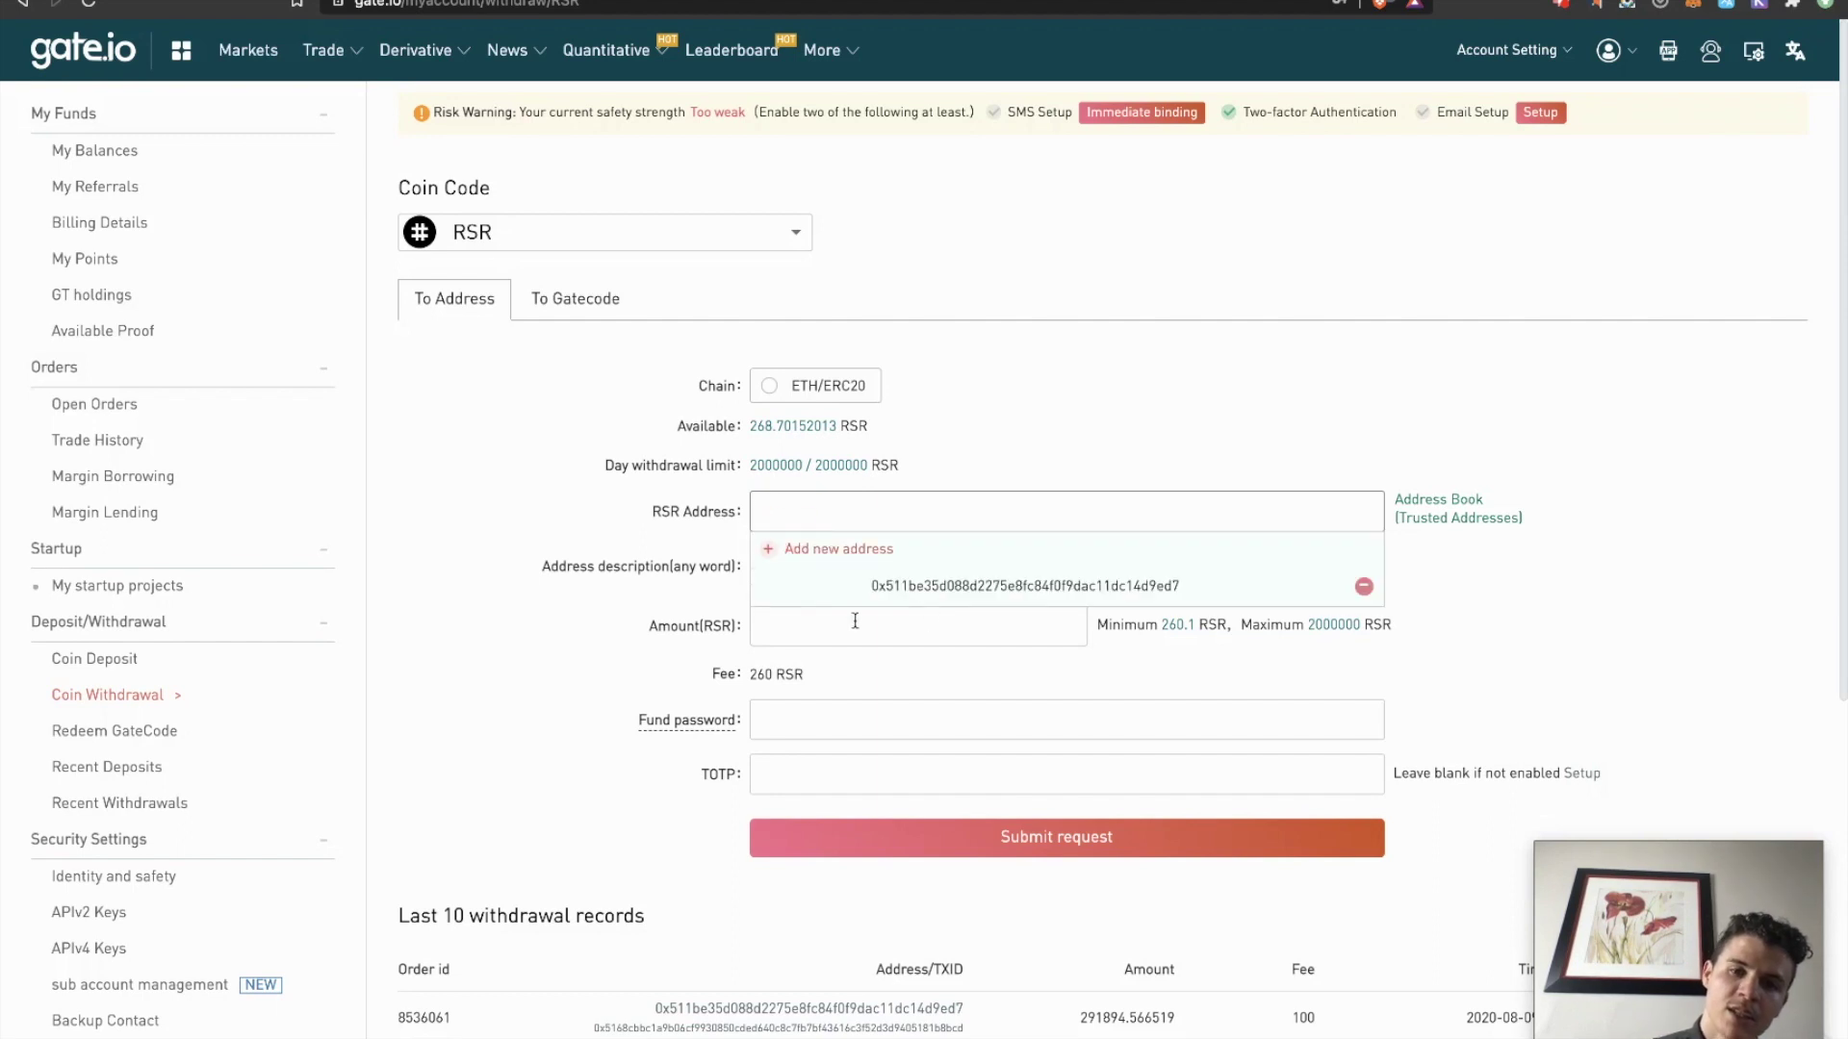
click(795, 627)
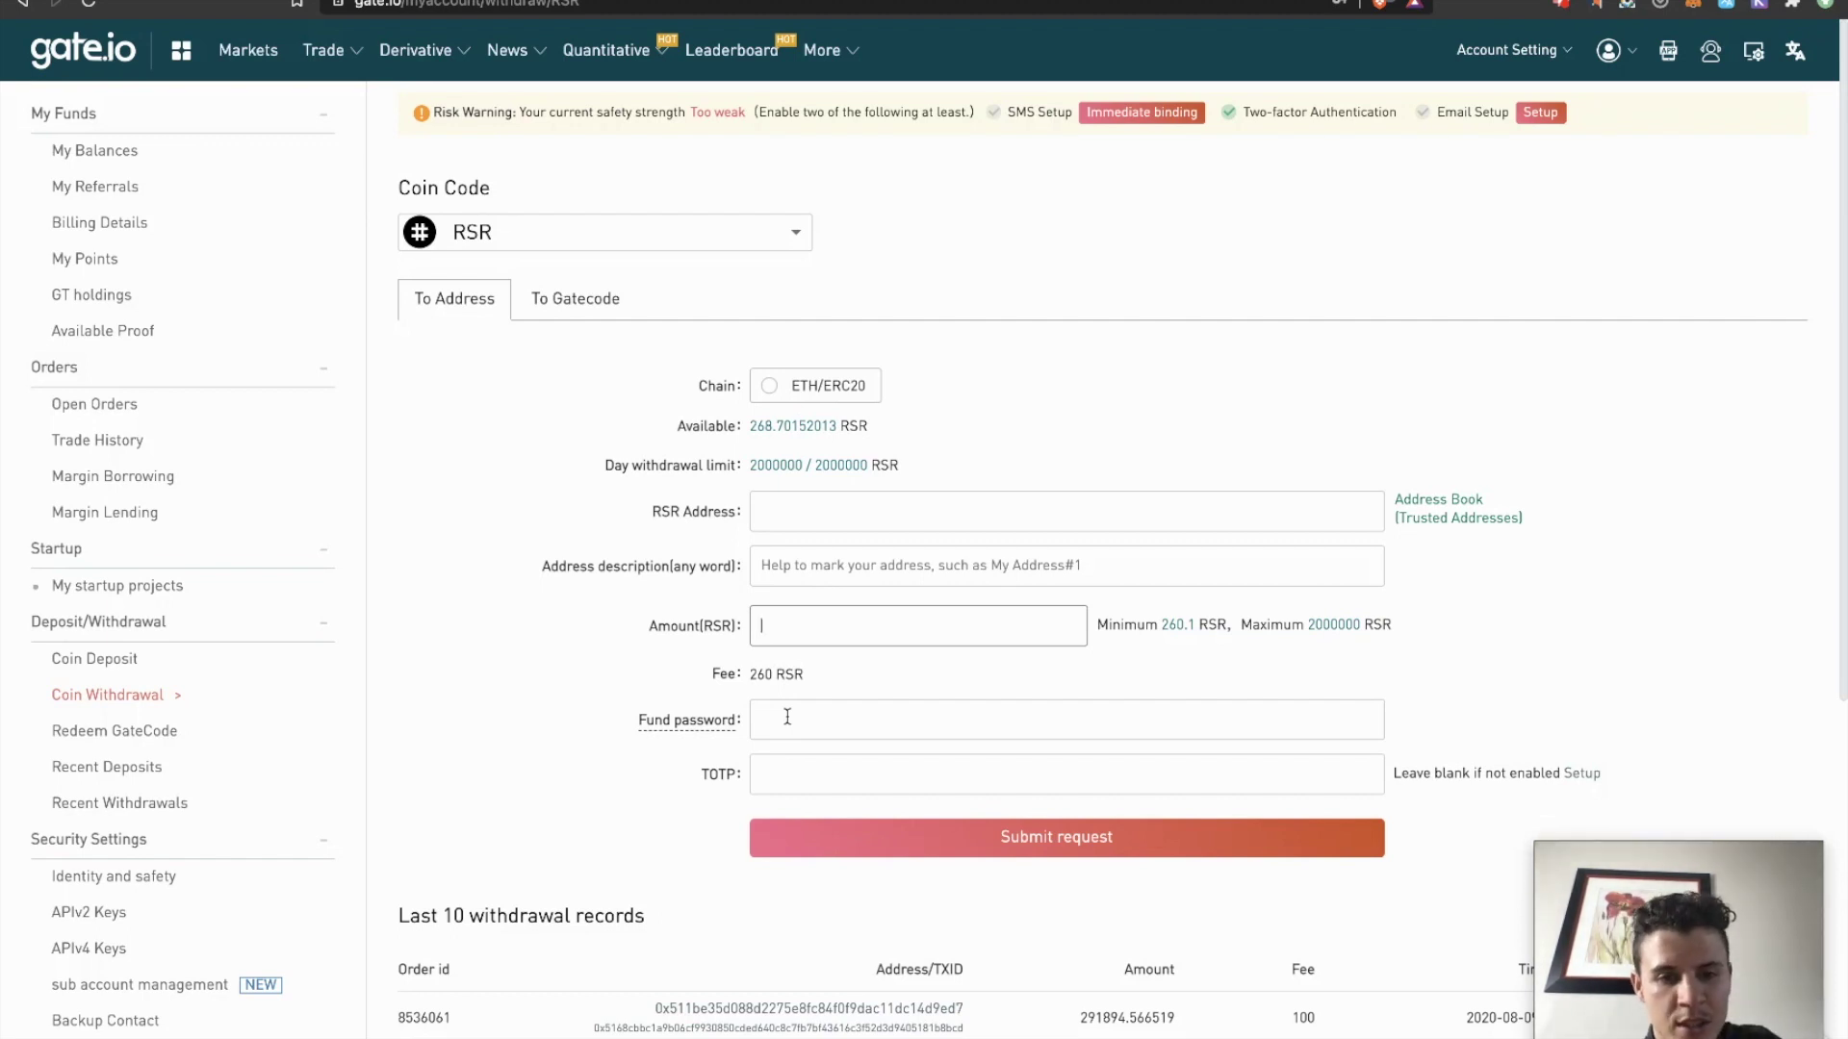
click(874, 782)
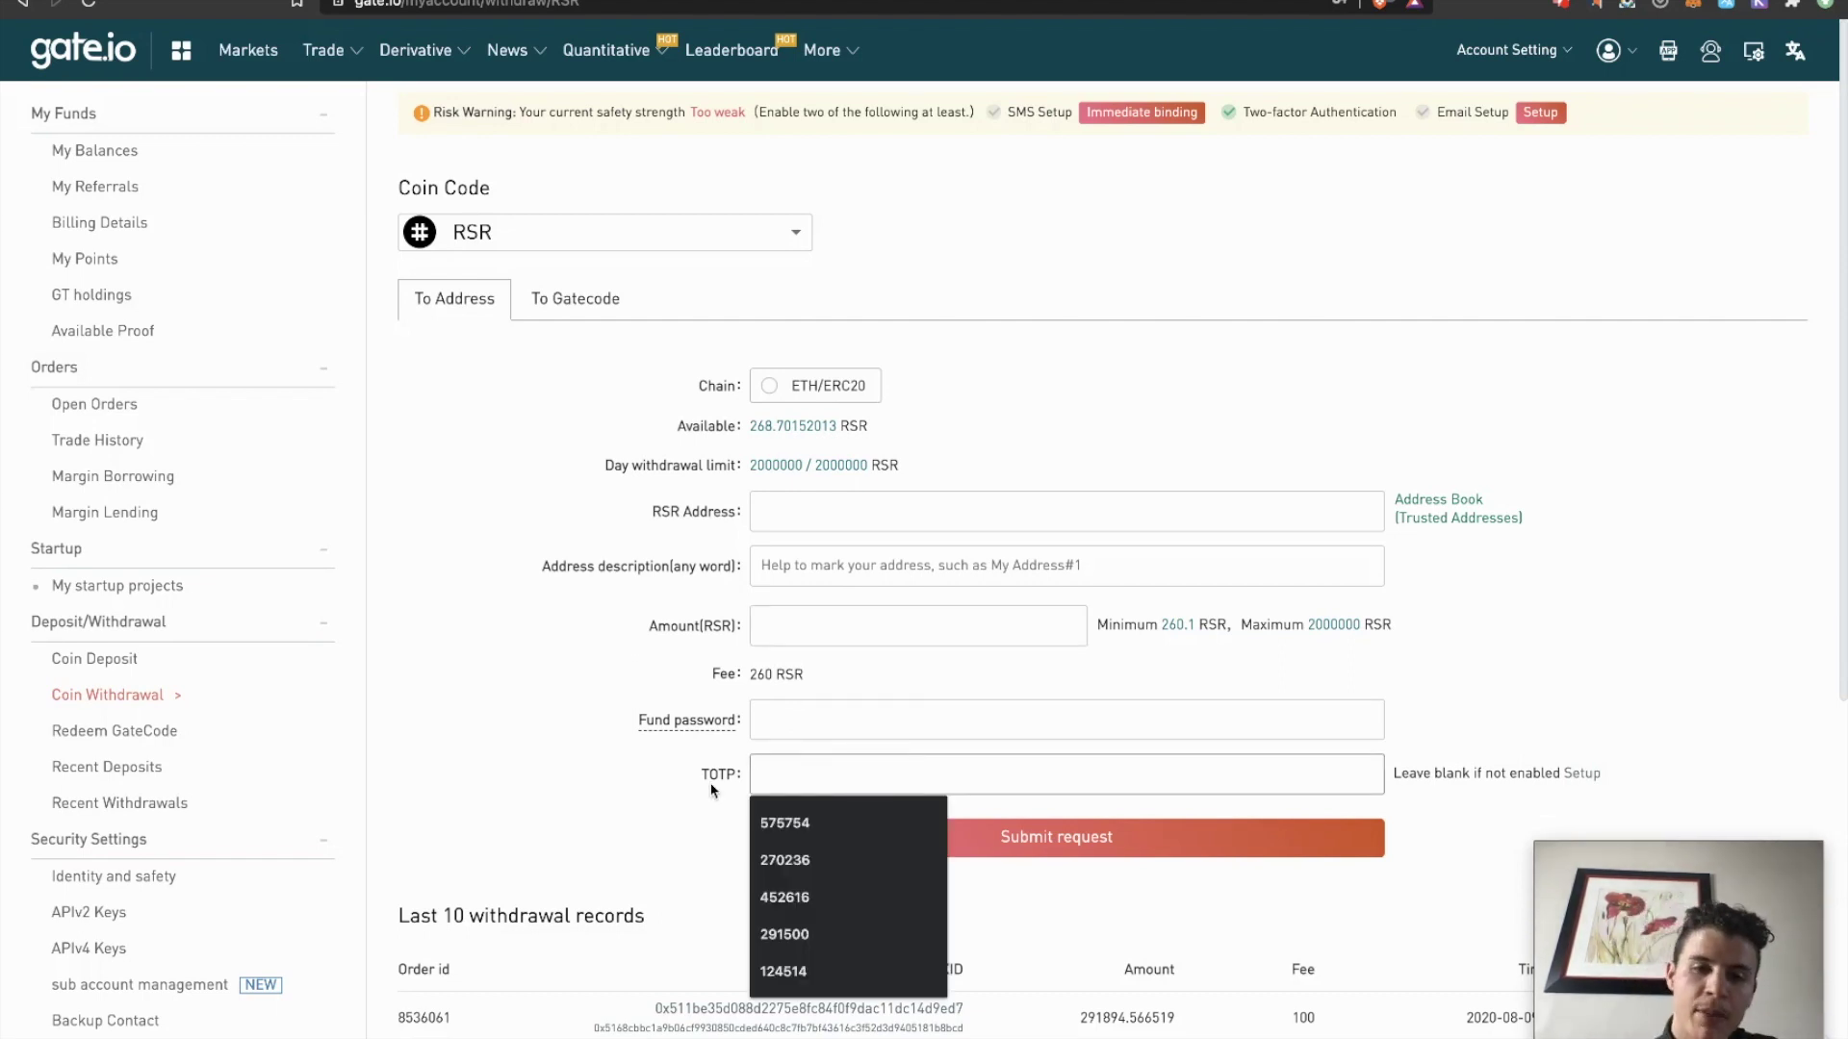
click(626, 785)
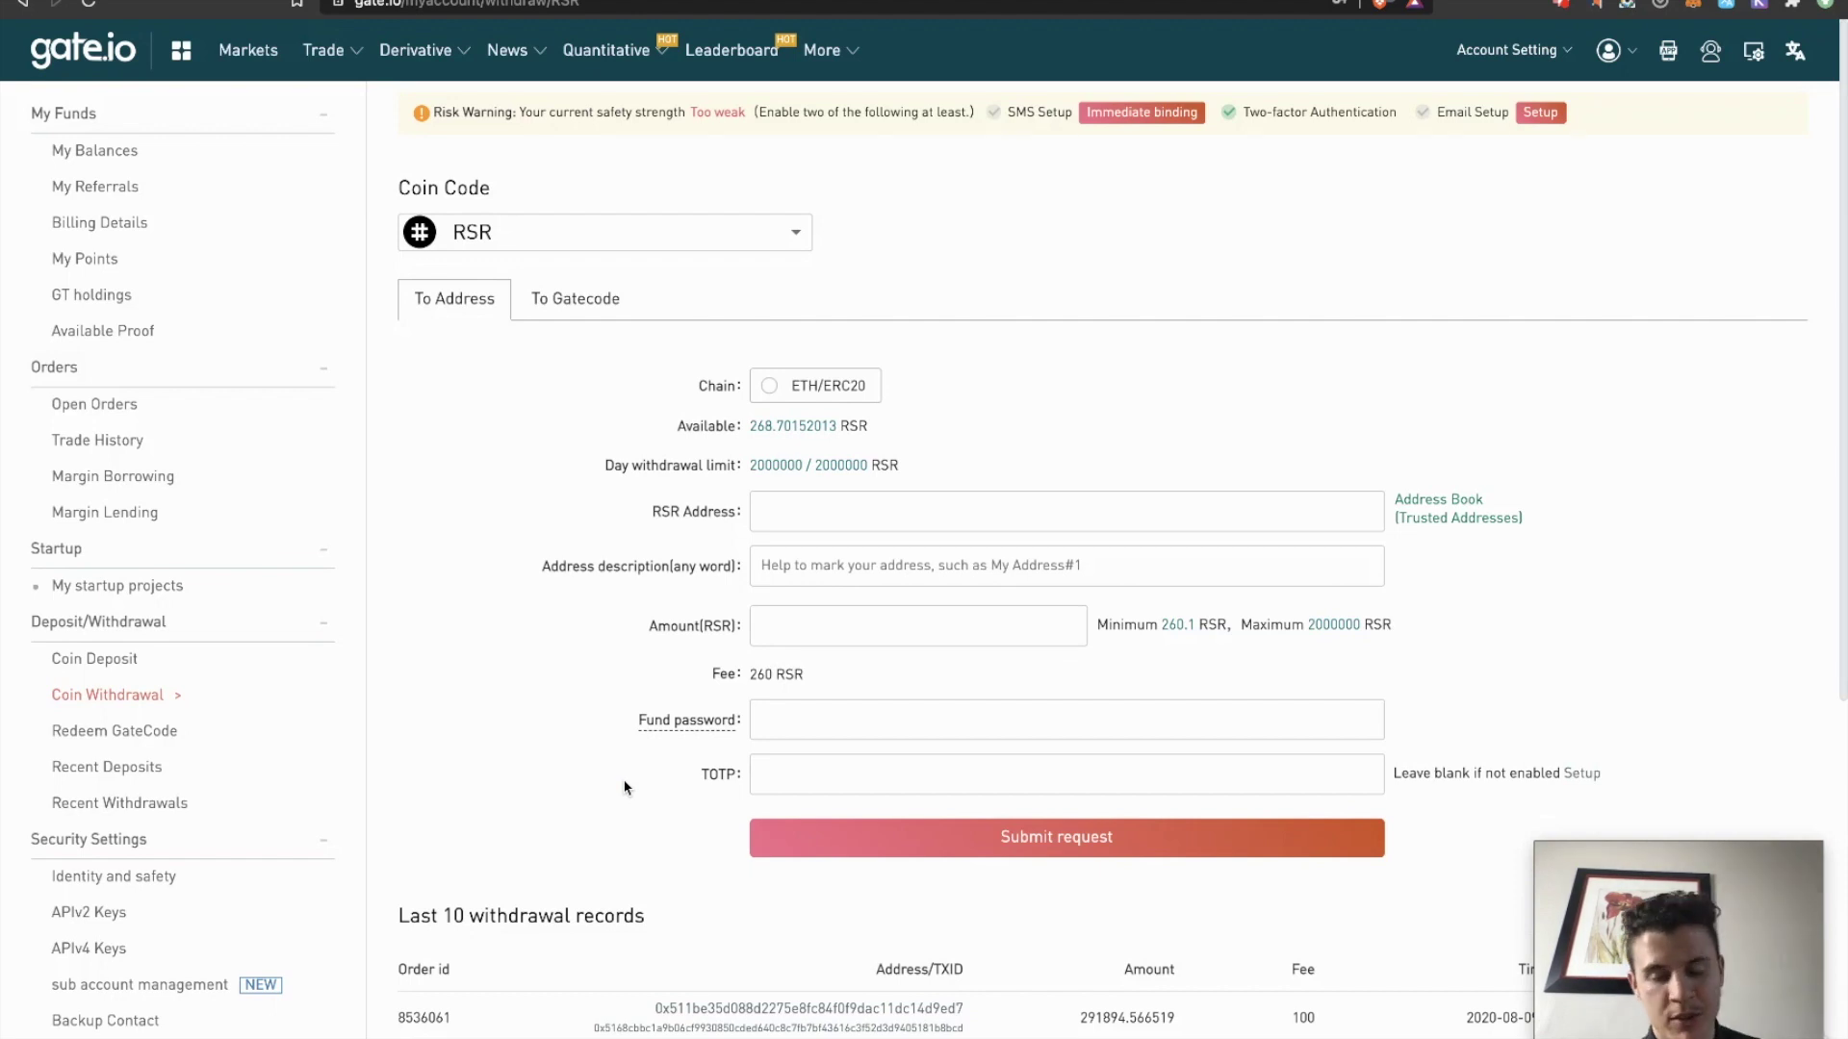